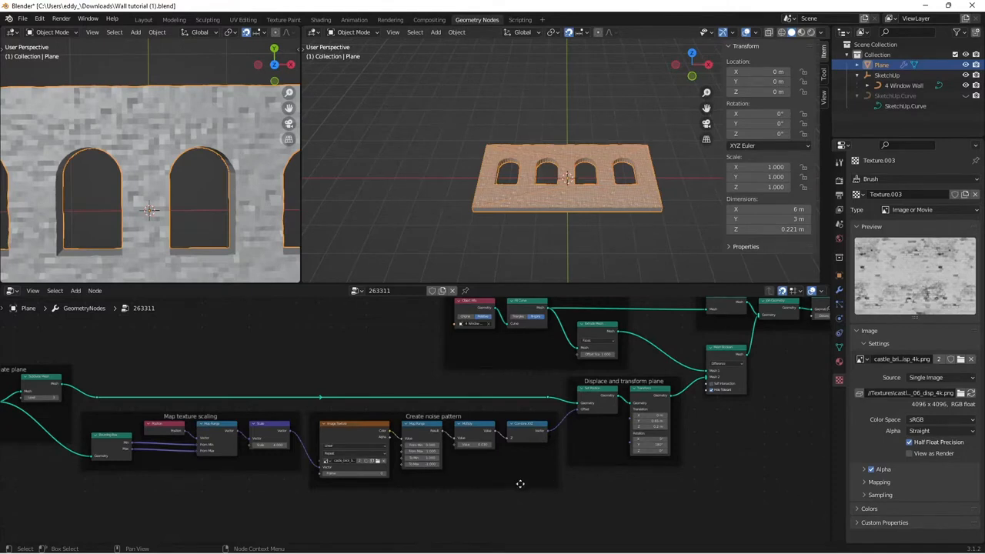
- Look over the geometry node network from plane creation to the merged output, and view the wall up close from a lower angle
middle_click_drag(476, 498, 537, 493)
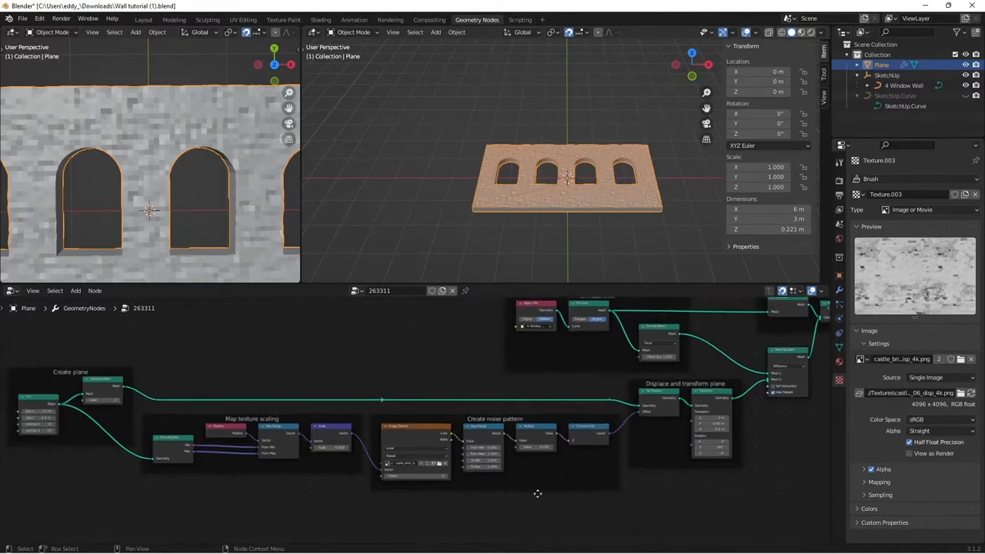
scroll(538, 497, "down", 1)
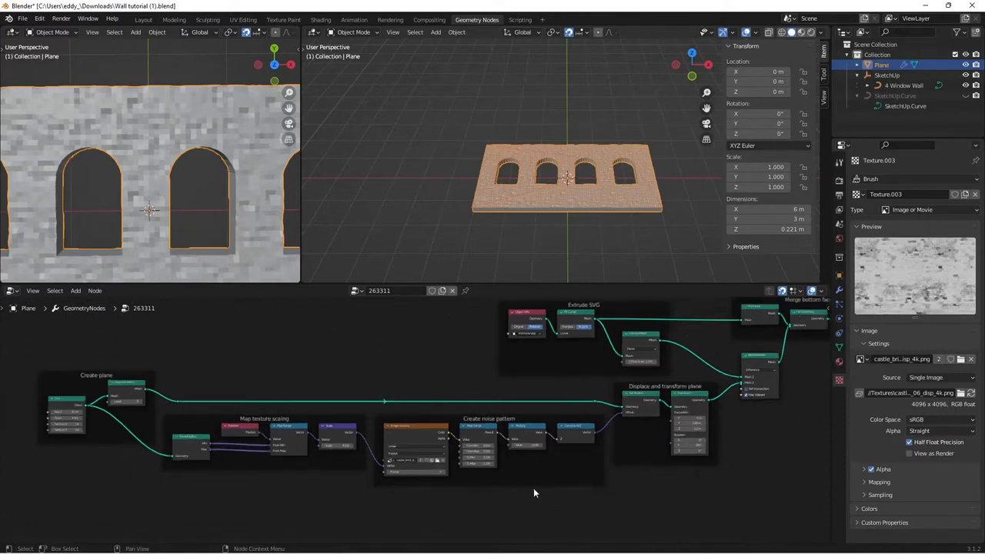
middle_click_drag(590, 488, 498, 501)
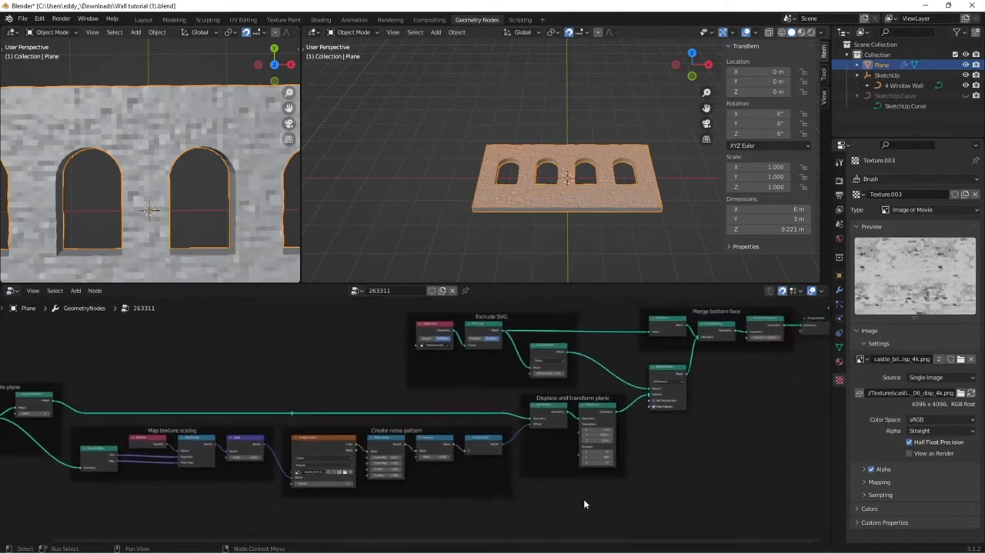
middle_click_drag(606, 500, 556, 501)
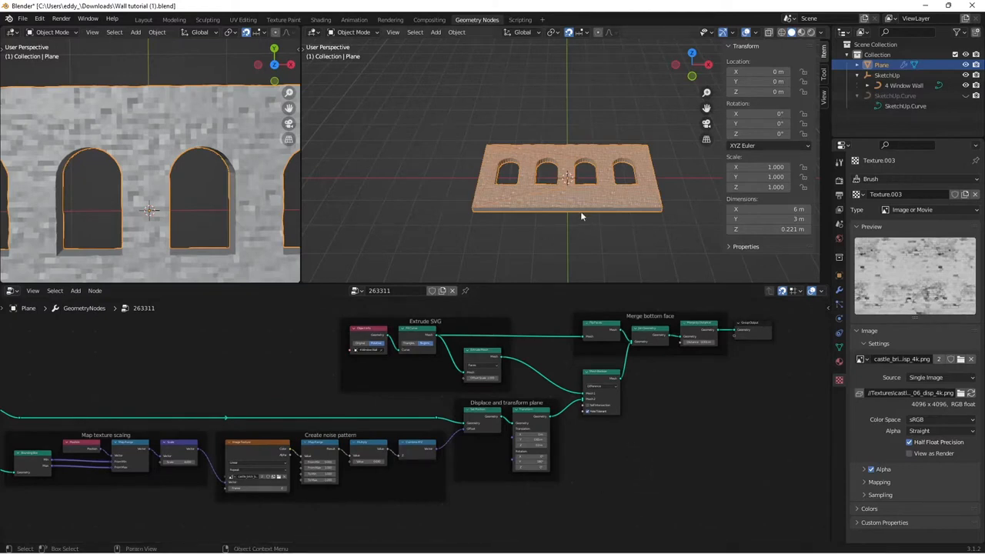
scroll(580, 212, "up", 3)
middle_click_drag(580, 212, 613, 228)
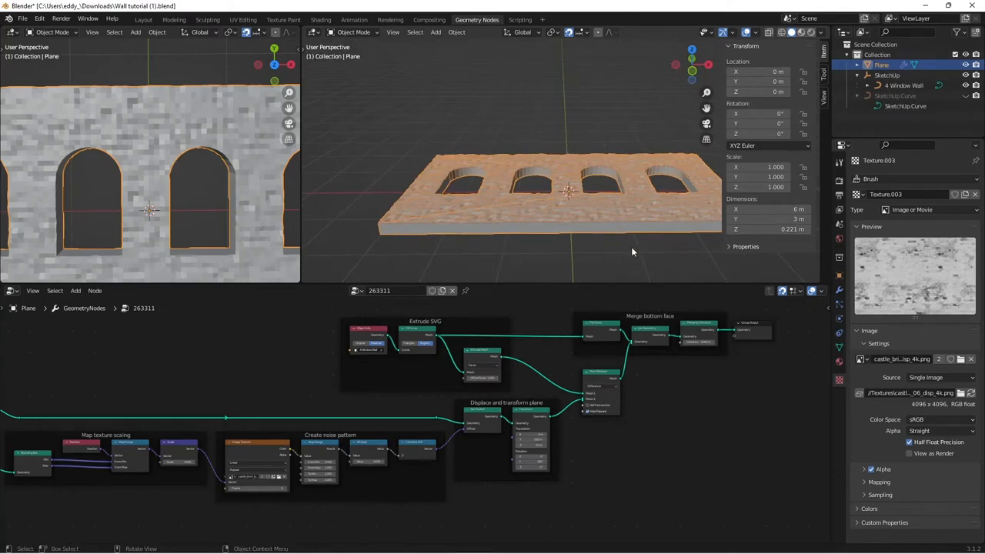
scroll(621, 420, "up", 1)
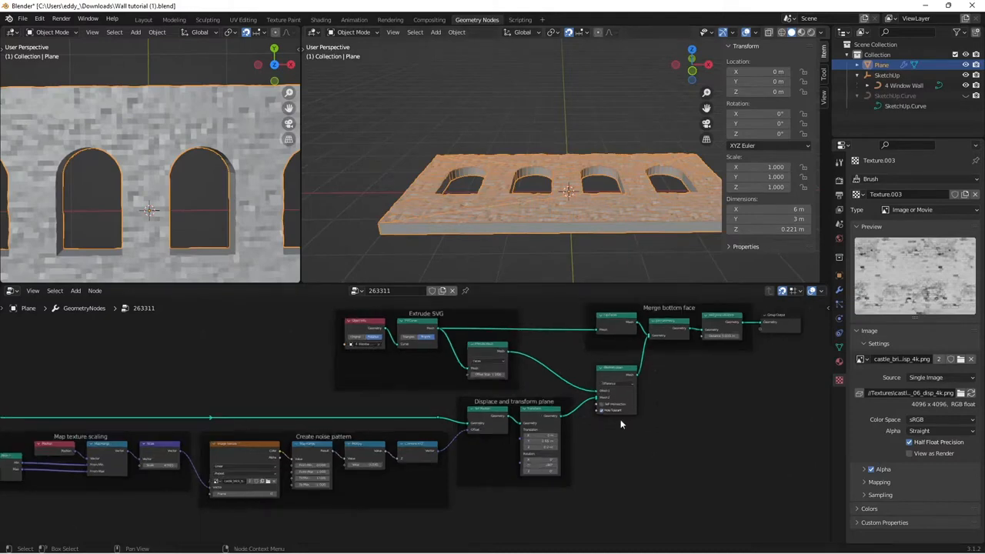
- Set the Z translation of the Transform node for the displaced plane to 0.5 m and dismiss the encoding notification
scroll(627, 422, "up", 3)
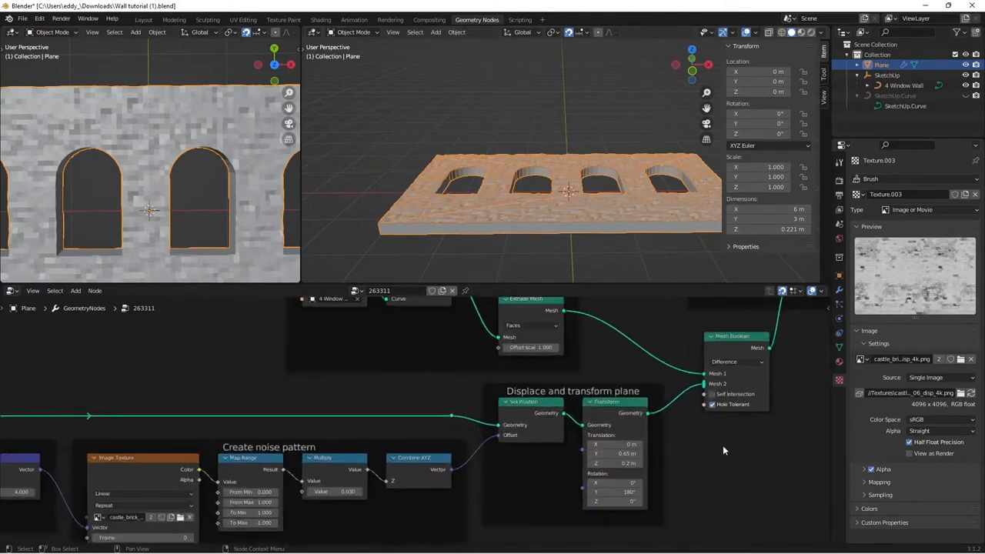
middle_click_drag(722, 444, 666, 424)
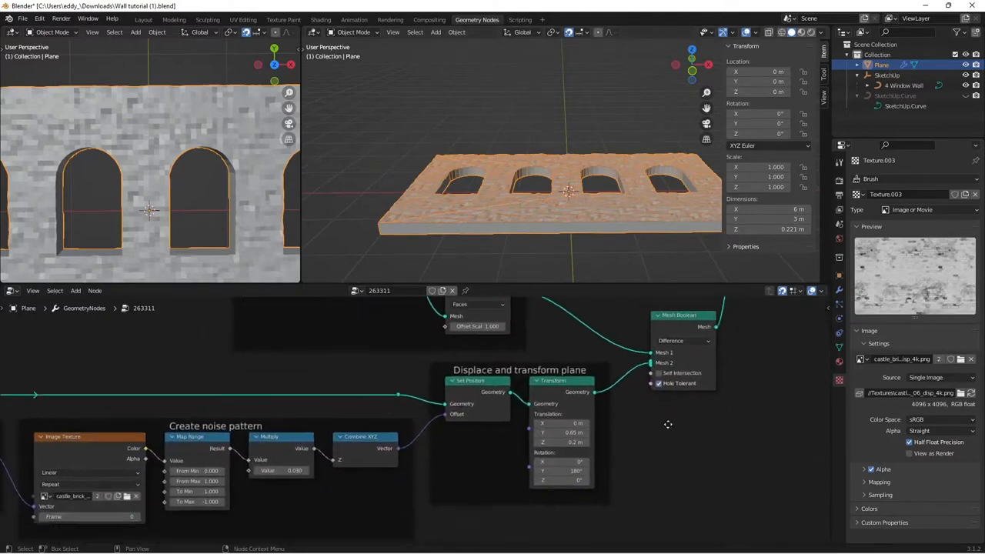
left_click(586, 444)
left_click(586, 445)
left_click(586, 445)
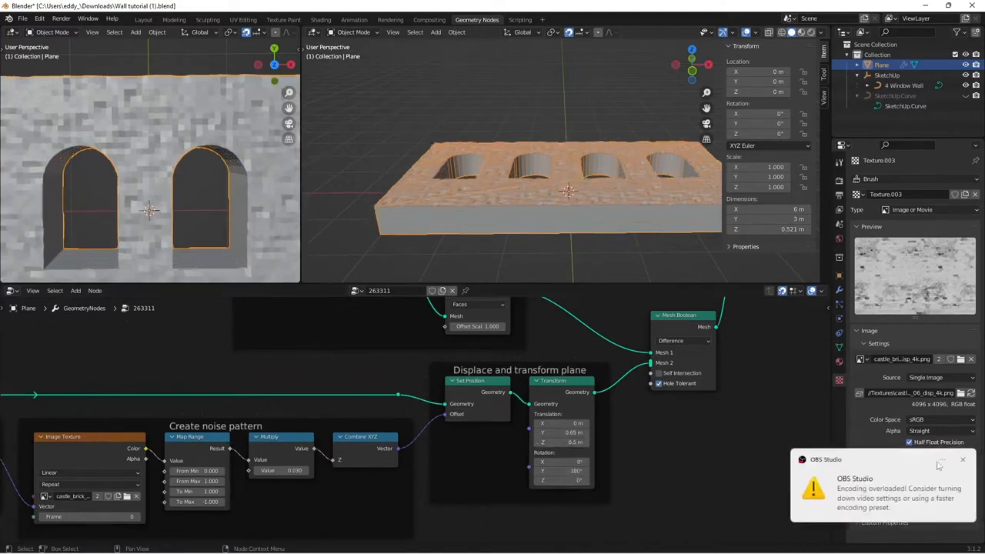
left_click(961, 459)
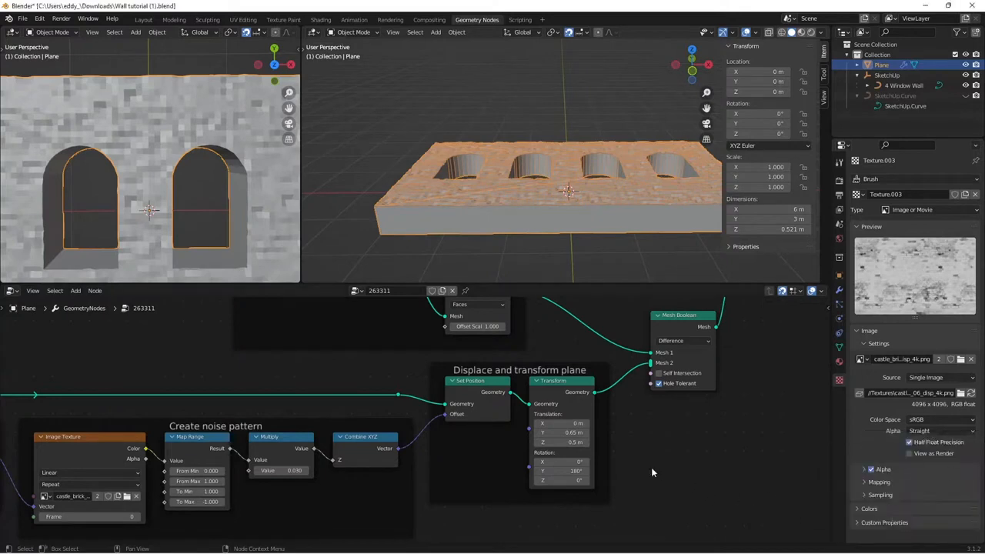
- Deselect the wall and view its full width without the transform sidebar, restoring the sidebar when done
scroll(573, 446, "up", 1)
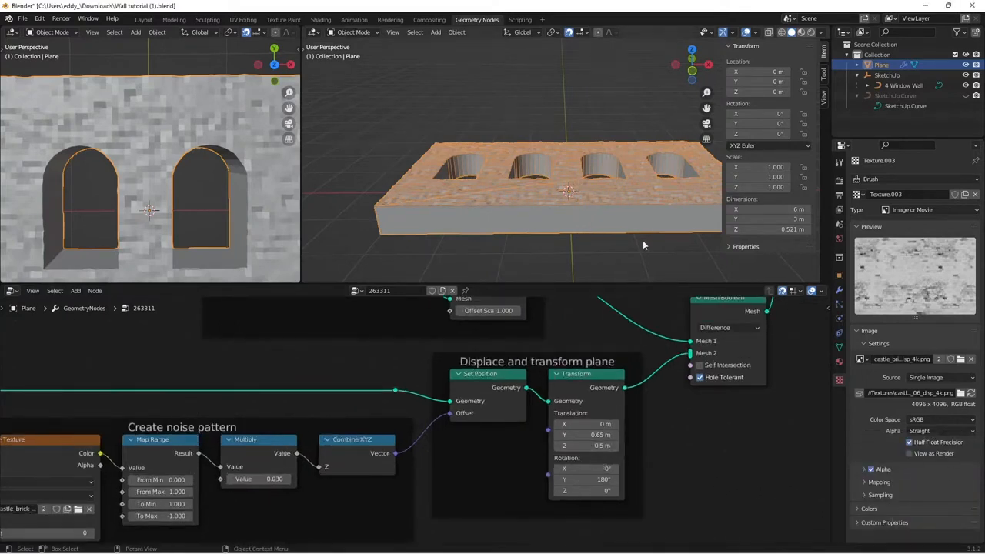
left_click(683, 259)
key("n")
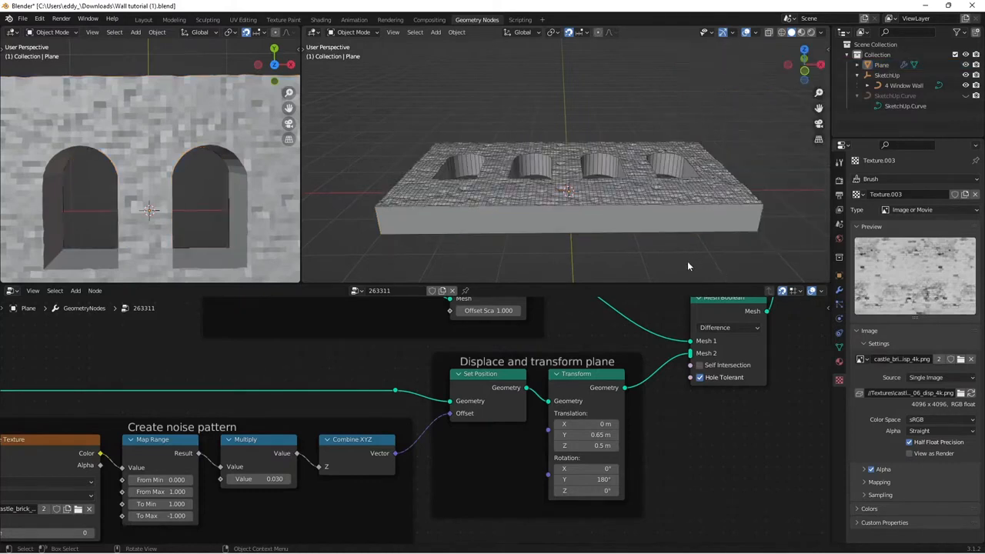
key("n")
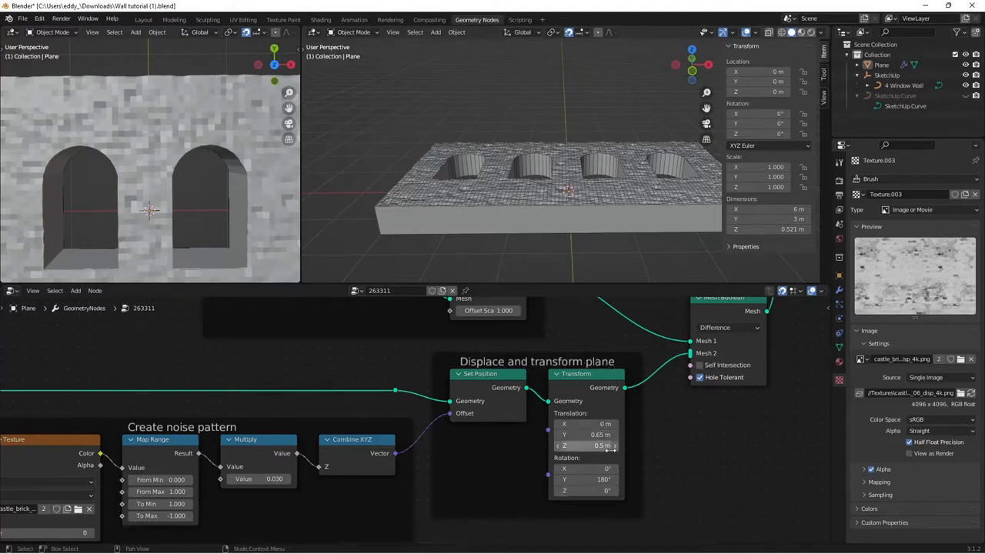
- Set the Z translation of the displaced plane's Transform node back to 0.2 m
left_click(559, 446)
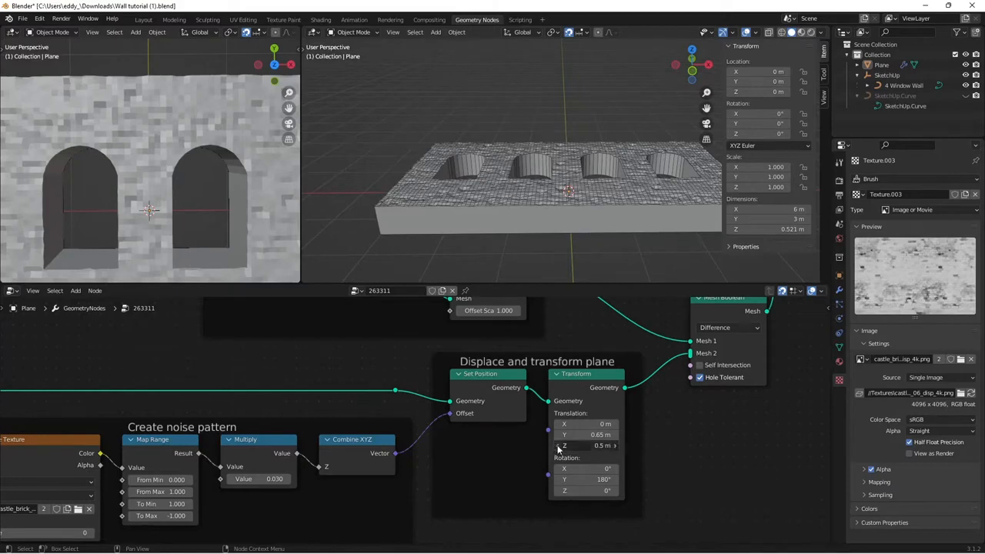
left_click(559, 446)
left_click(559, 446)
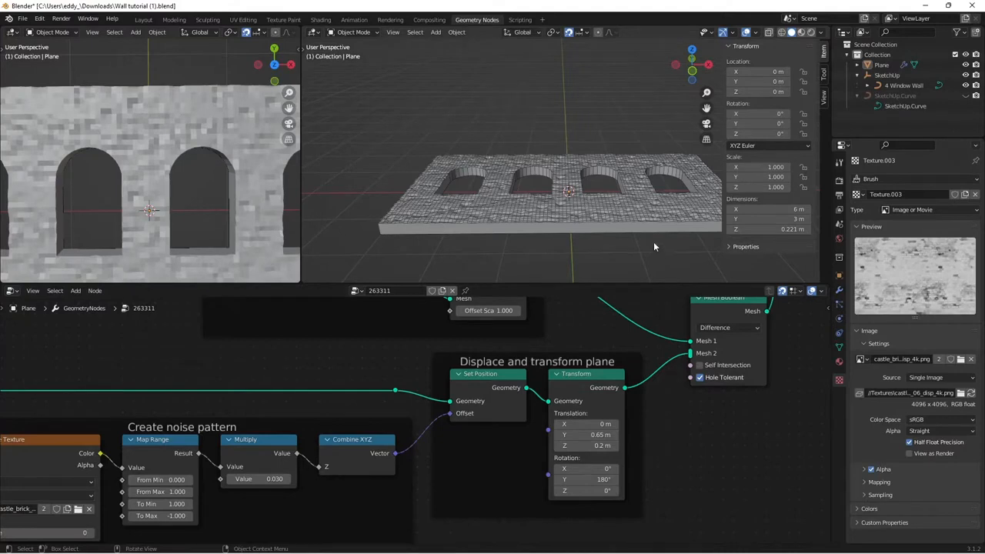
left_click(614, 446)
left_click(558, 447)
- Inspect the wall's side and front face from several angles, both selected and deselected
scroll(647, 232, "up", 2)
mouse_move(647, 232)
middle_mouse_down()
mouse_move(645, 256)
mouse_move(659, 223)
middle_mouse_up()
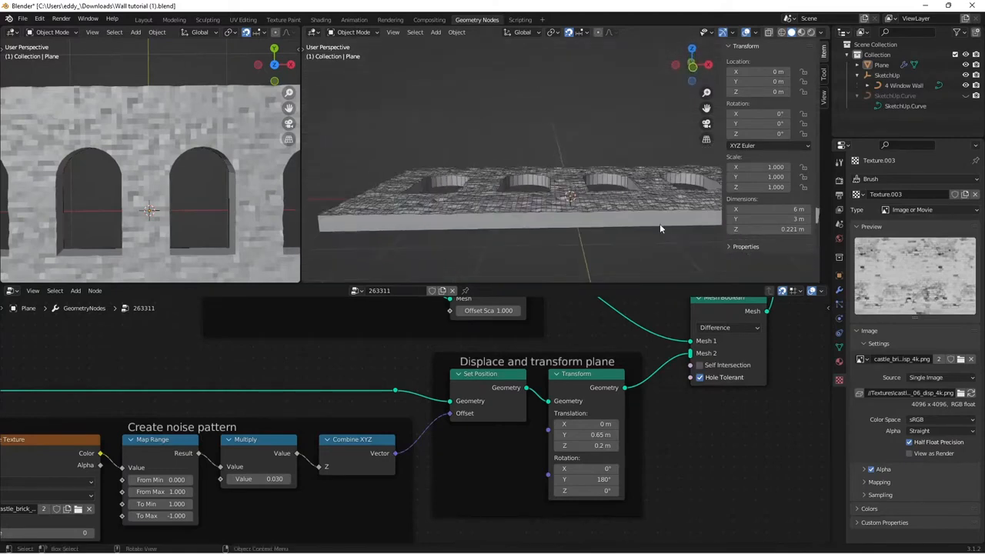
left_click(567, 224)
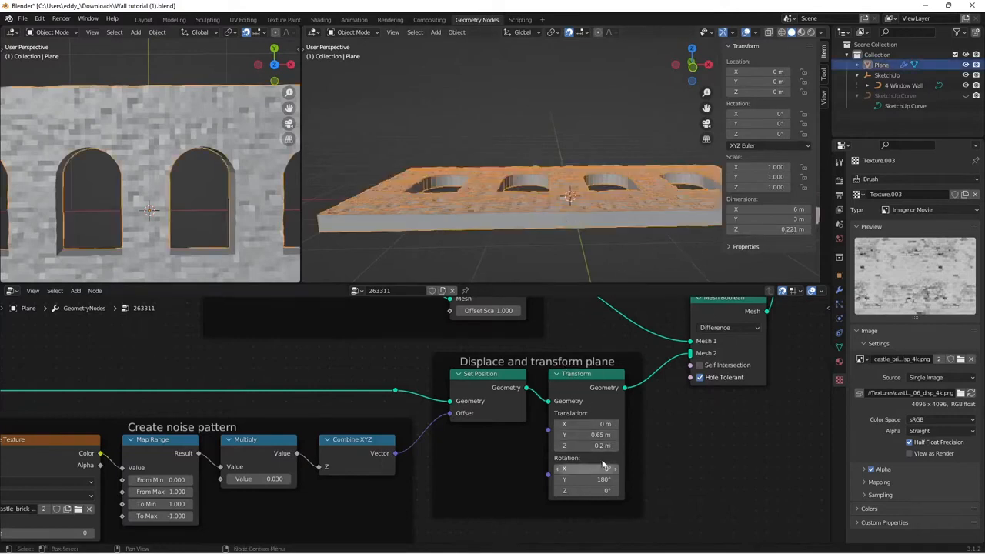
scroll(593, 424, "down", 3)
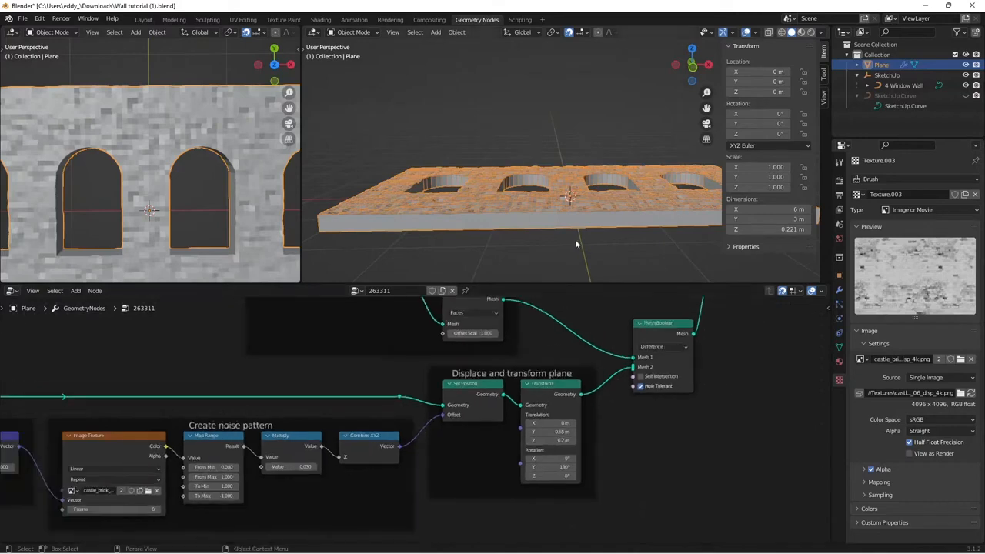
left_click(600, 244)
middle_click_drag(600, 245, 598, 273)
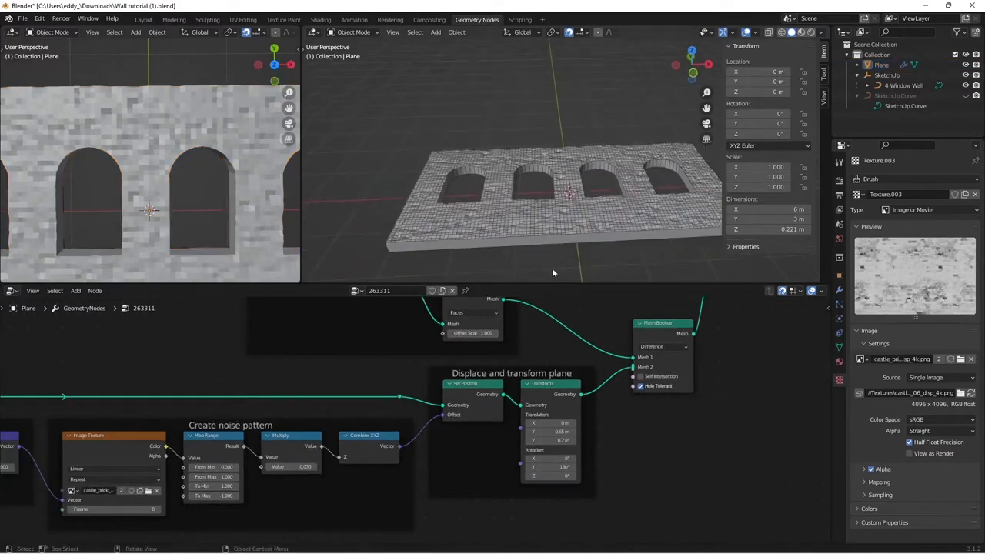
- Switch the Image Texture node of the noise pattern to the Wall_Stone1_2x2_1K_height.tif image
middle_click_drag(419, 361, 807, 342)
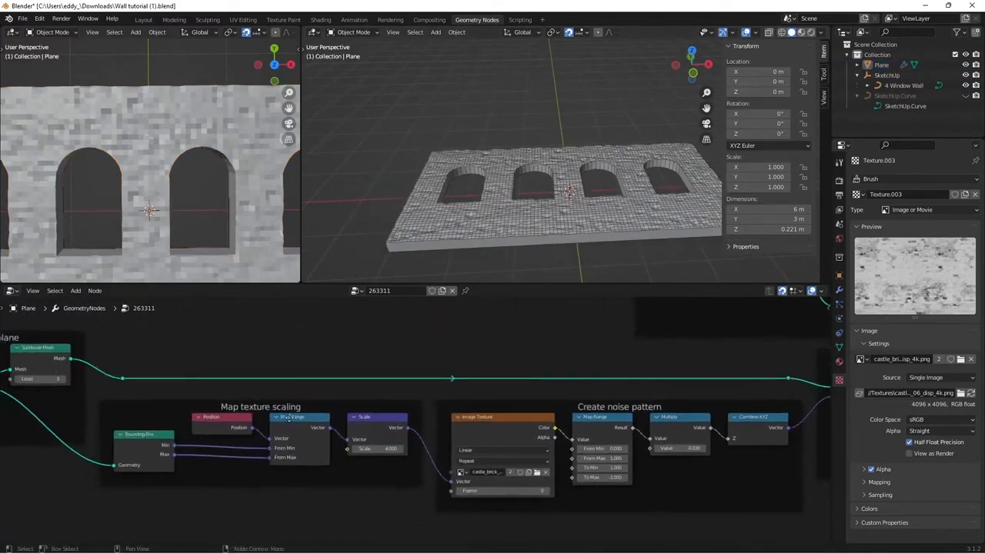
middle_click_drag(289, 417, 304, 392)
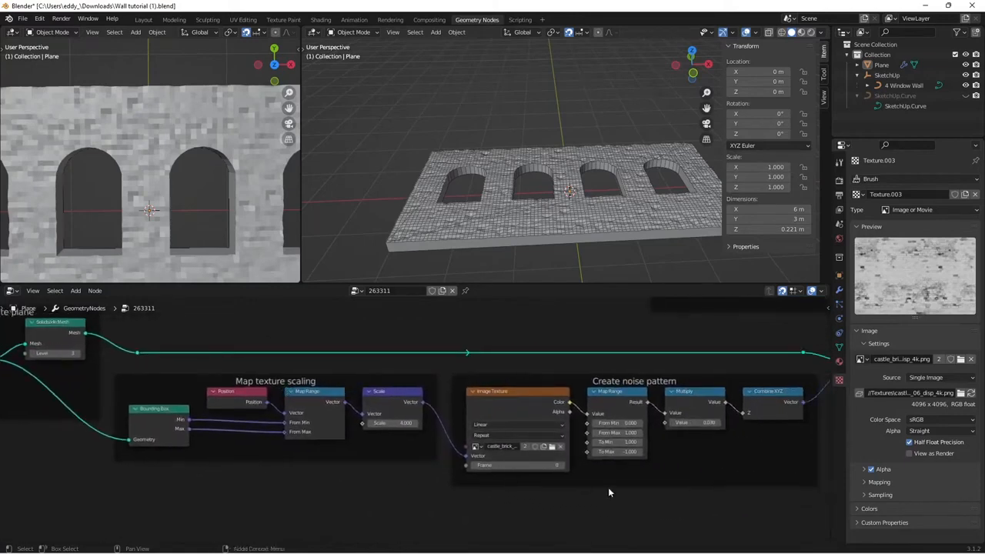
scroll(535, 462, "up", 4)
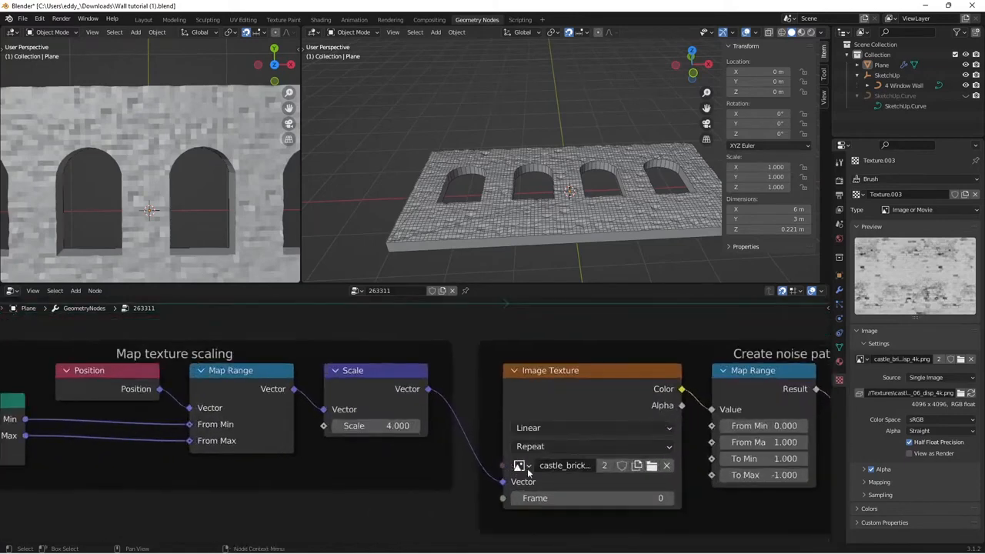
left_click(520, 465)
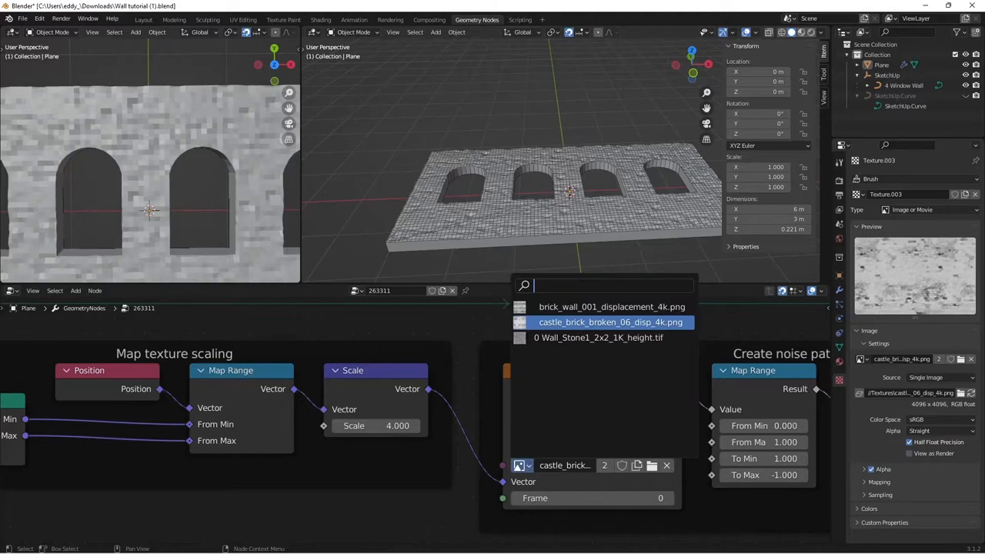
left_click(590, 337)
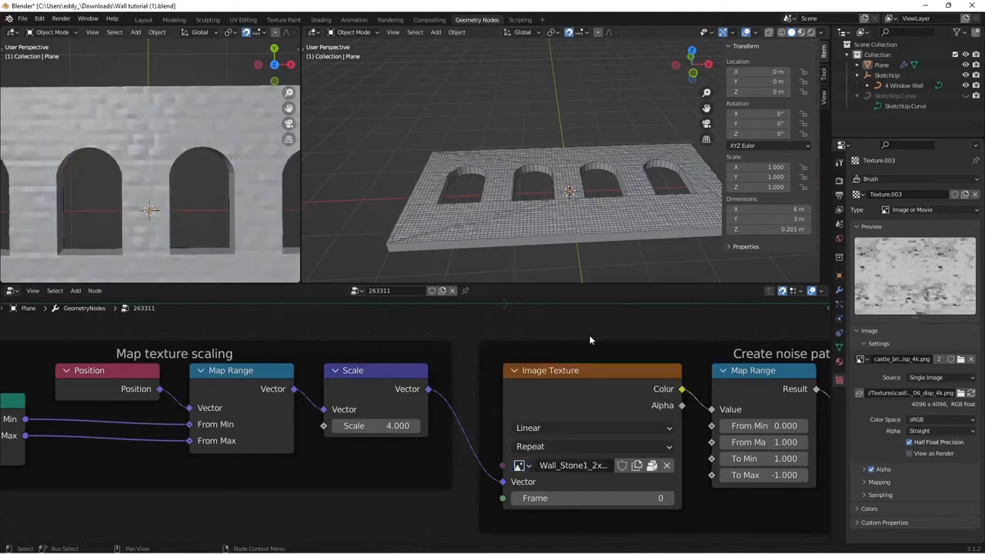
- Set the Subdivide Mesh level of the plane to 4 and check the brick detail on the wall
scroll(348, 336, "down", 2)
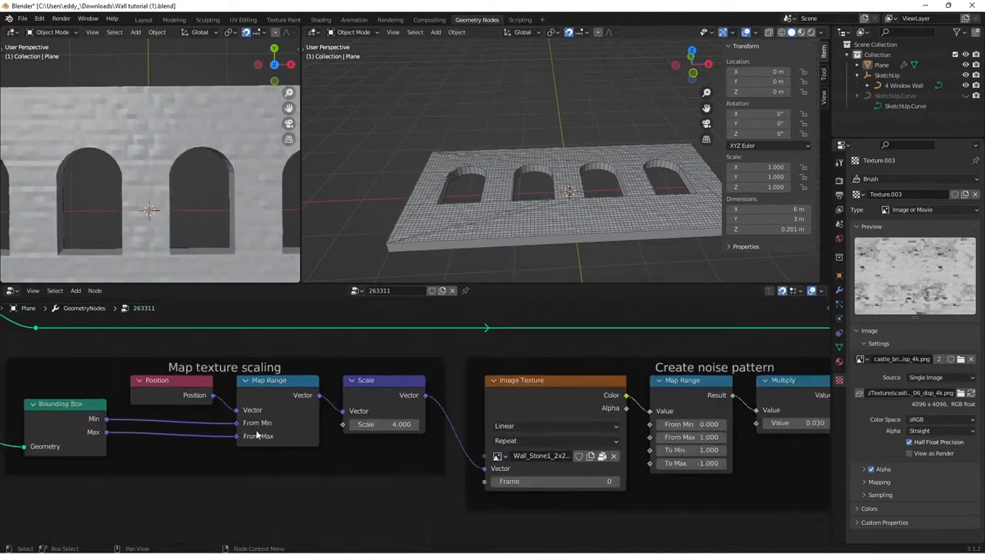
middle_click_drag(319, 493, 500, 521)
middle_click_drag(63, 451, 250, 512)
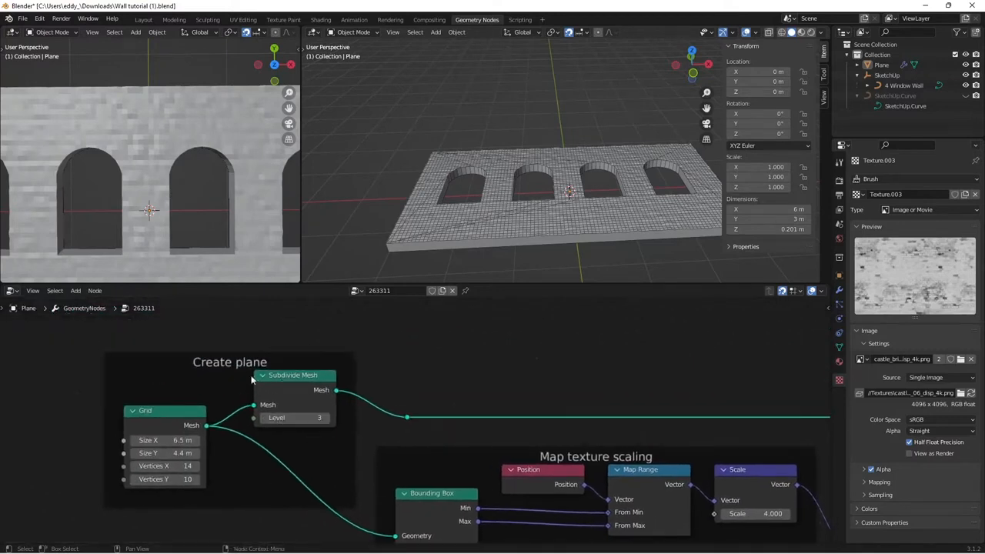
left_click(326, 418)
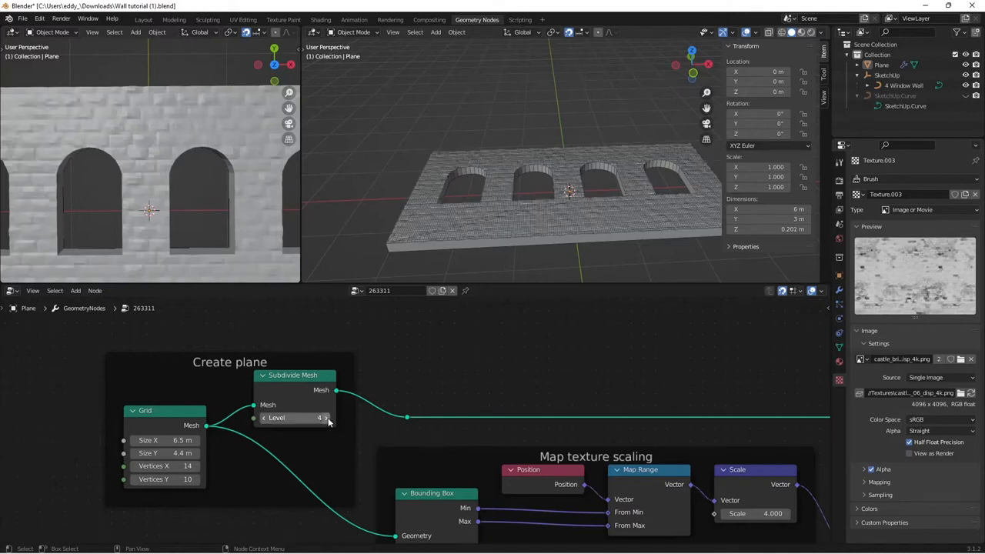
scroll(211, 232, "up", 4)
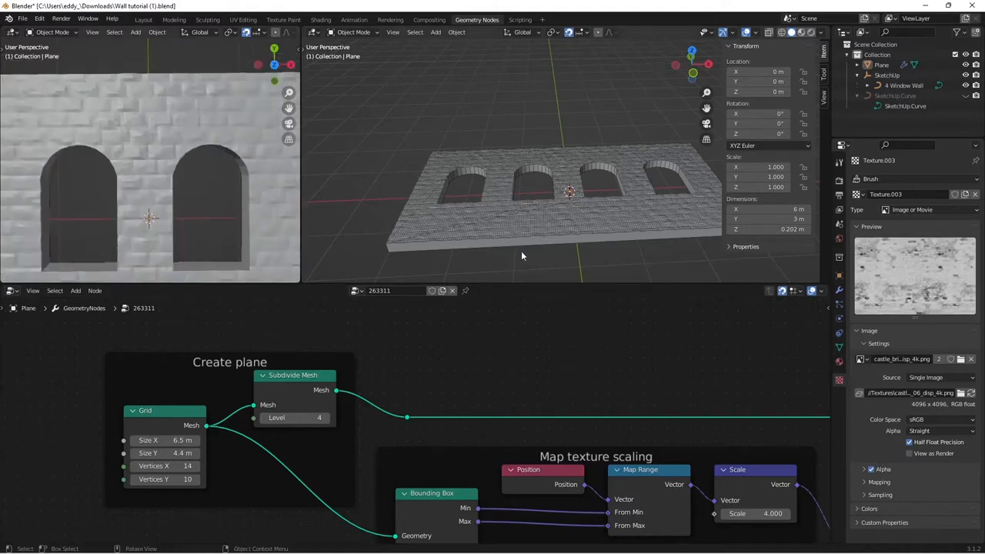
middle_click_drag(521, 251, 519, 41)
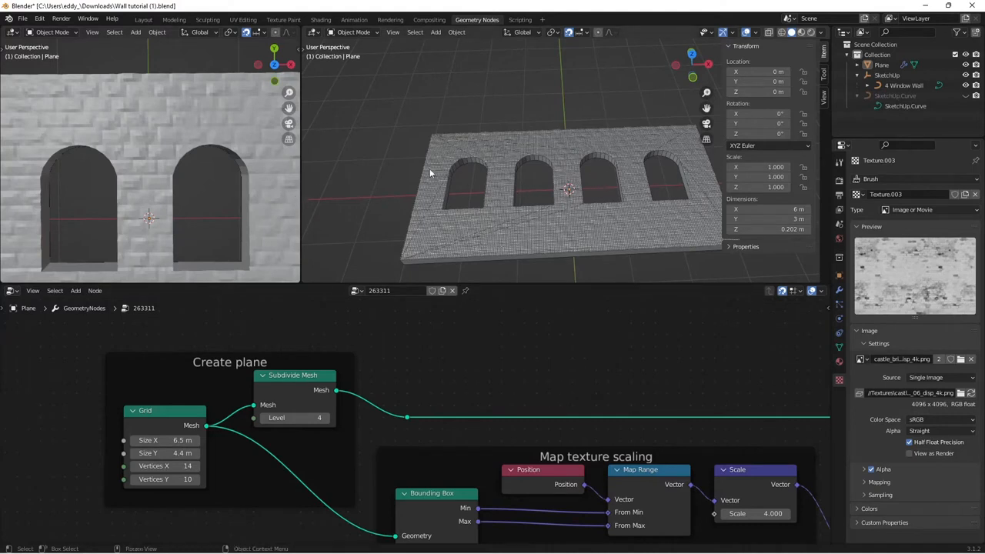
- Increase the Size Y of the Grid node in 0.1 m increments to 5.1 m
left_click(197, 454)
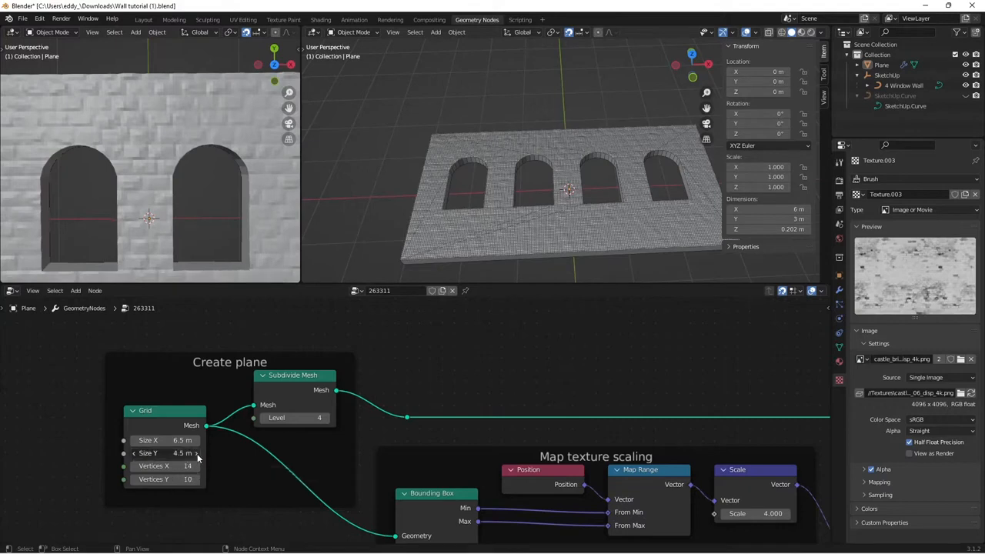
left_click(197, 453)
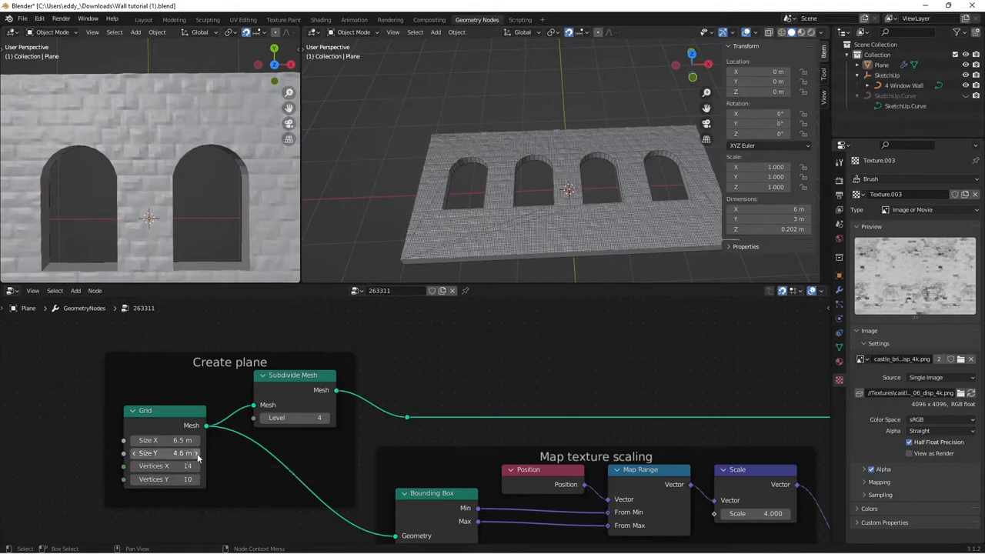
left_click(197, 454)
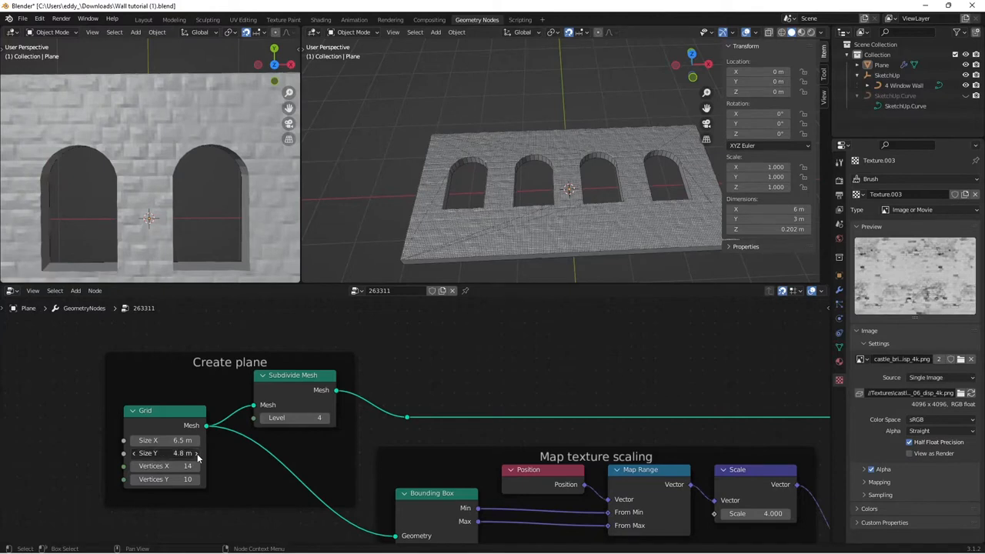
left_click(197, 453)
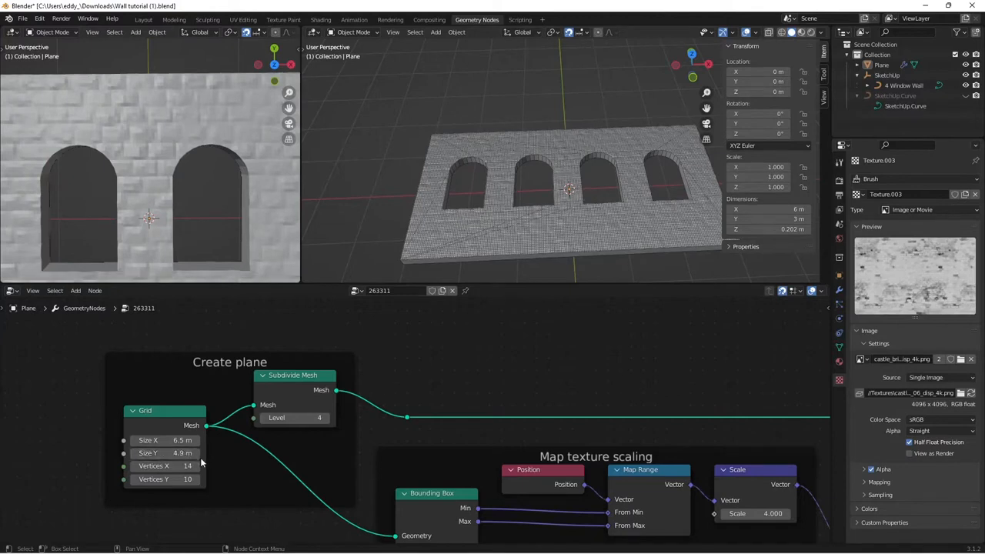
left_click(199, 454)
left_click(197, 453)
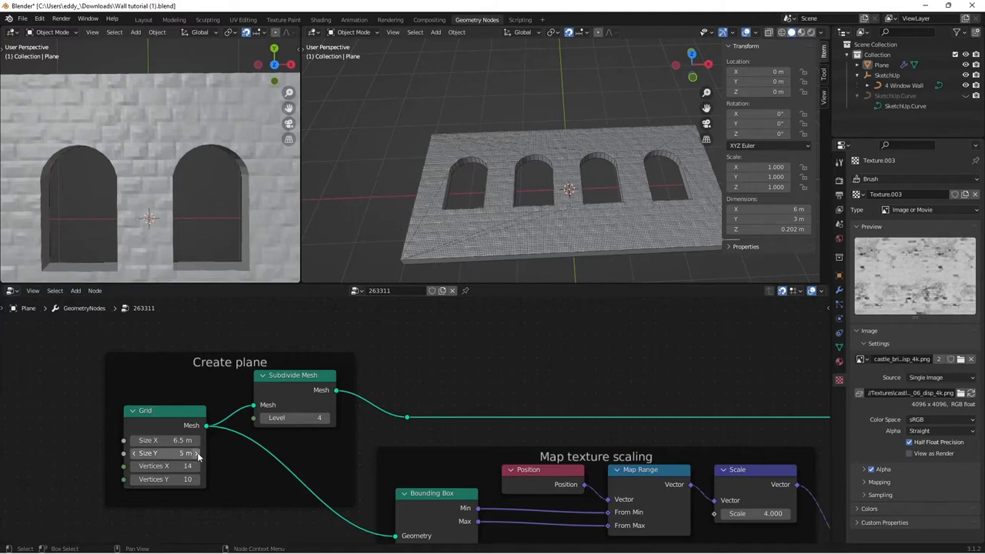
left_click(197, 454)
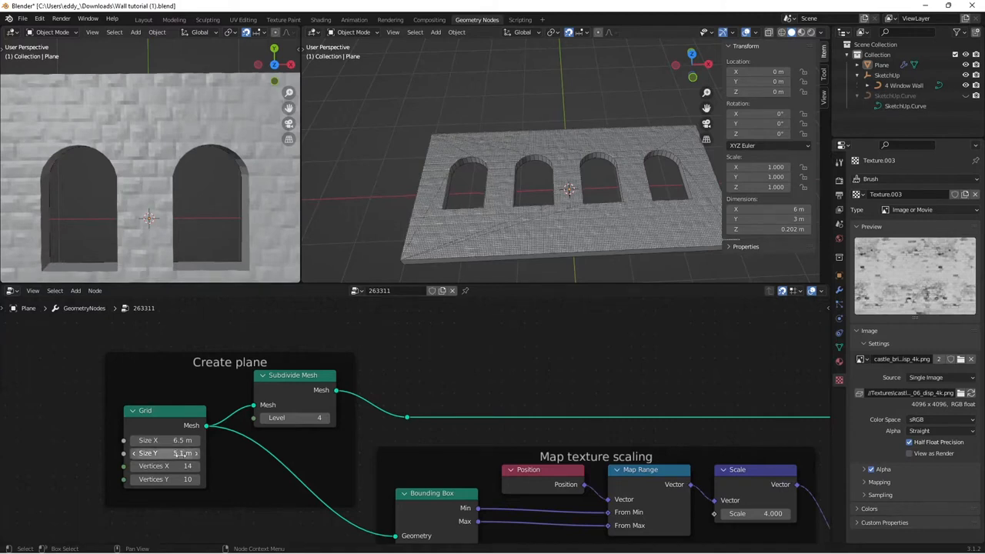
- Set the Size Y of the Grid node to 8 m and check the brick proportions on the wall
left_click(181, 455)
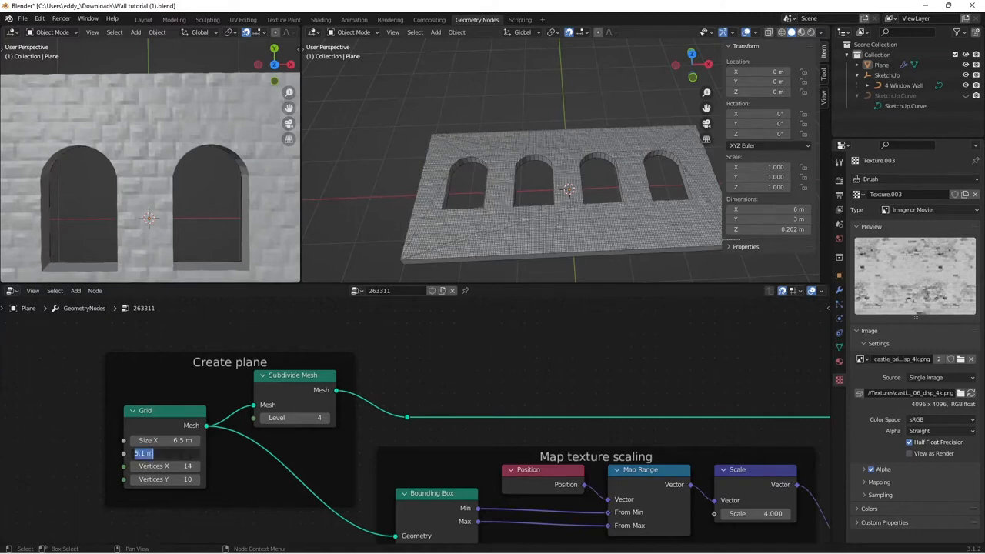
type("8")
key("Return")
scroll(174, 244, "down", 4)
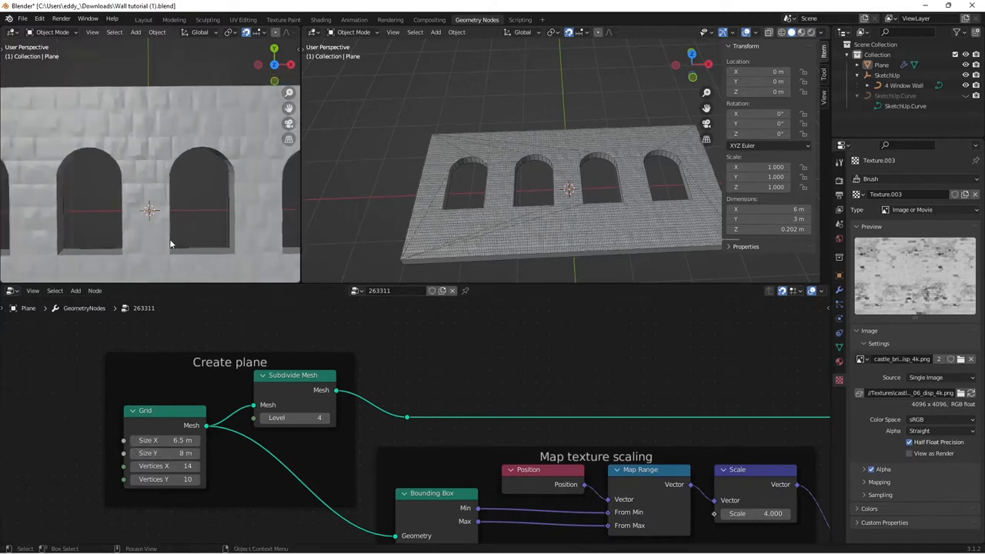
middle_click_drag(175, 254, 183, 235)
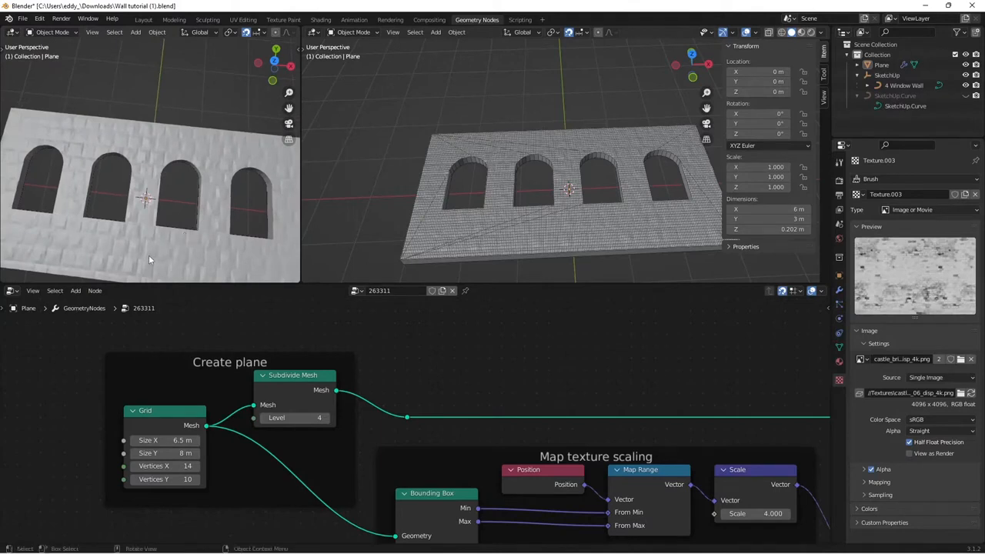
mouse_move(147, 256)
middle_mouse_down()
mouse_move(150, 264)
mouse_move(149, 239)
mouse_move(184, 255)
middle_mouse_up()
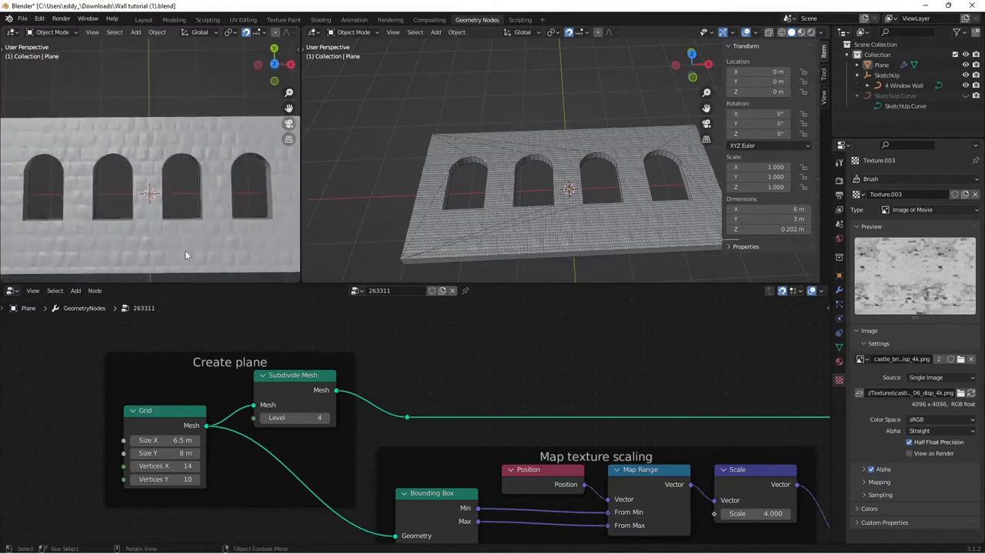
- Set the Size Y of the Grid node to 3.5 m and check the wall geometry from the side
left_click(185, 454)
type("3.")
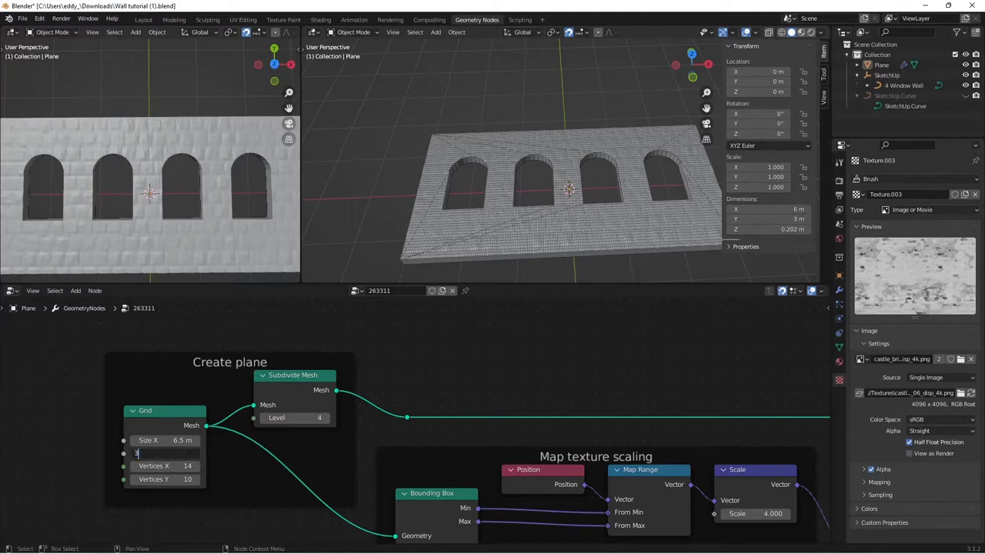
type("5")
key("Return")
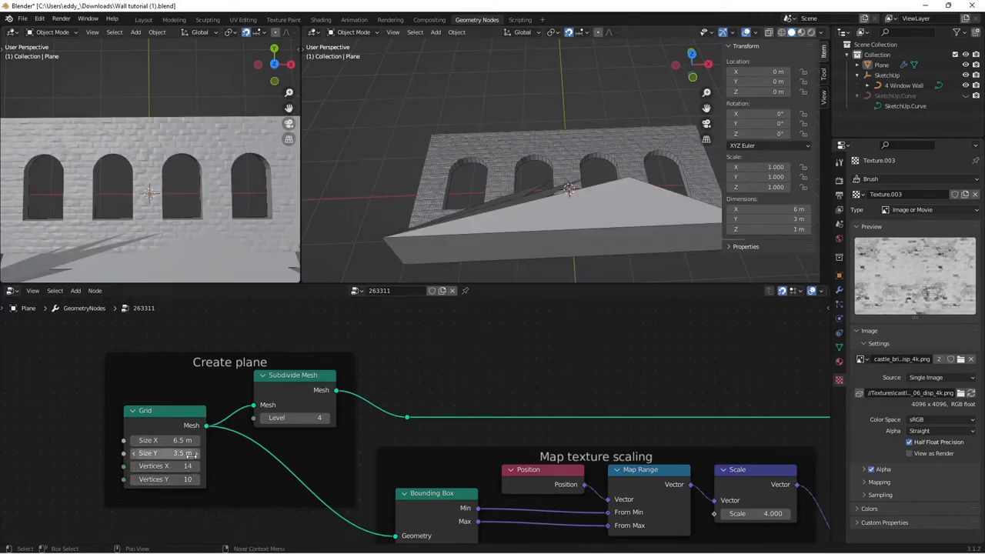
middle_click_drag(612, 238, 446, 176)
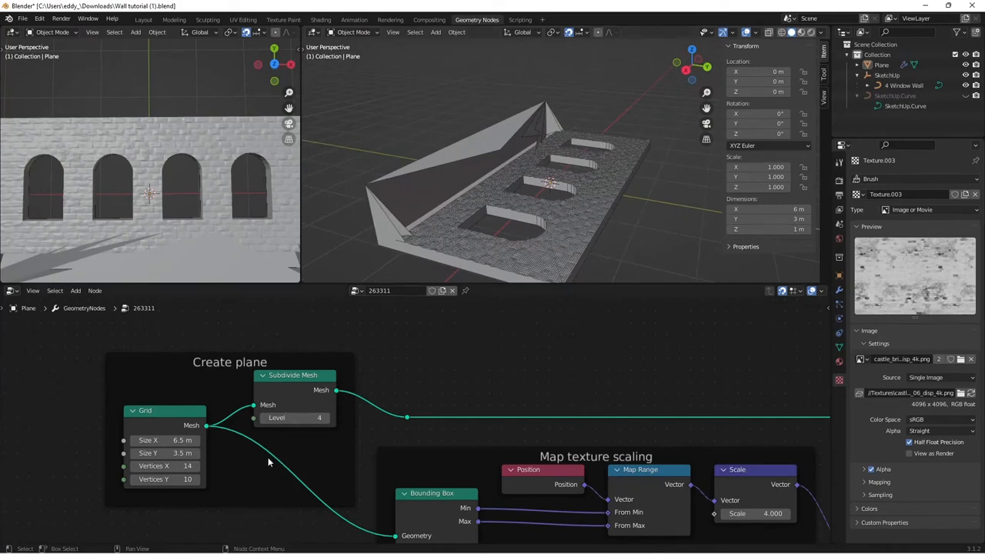
- Increase the Size Y of the Grid node in 0.1 m increments to 4.4 m and check the wall from the front
left_click(196, 455)
left_click(196, 456)
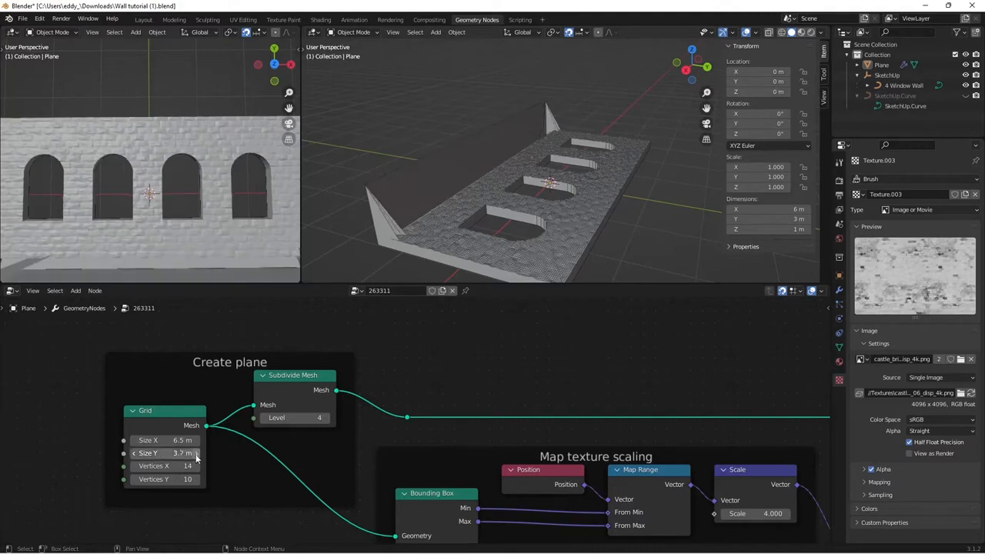
left_click(197, 456)
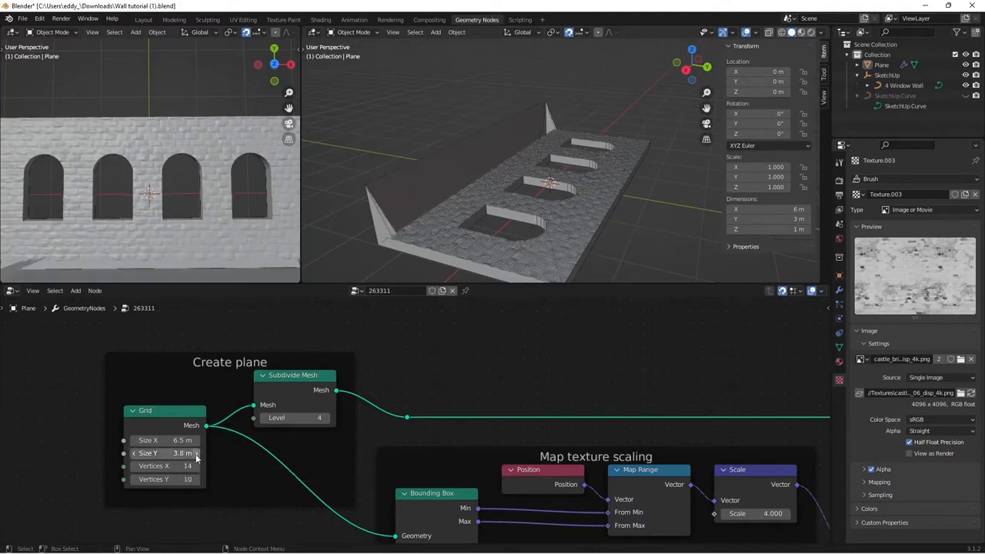
left_click(196, 454)
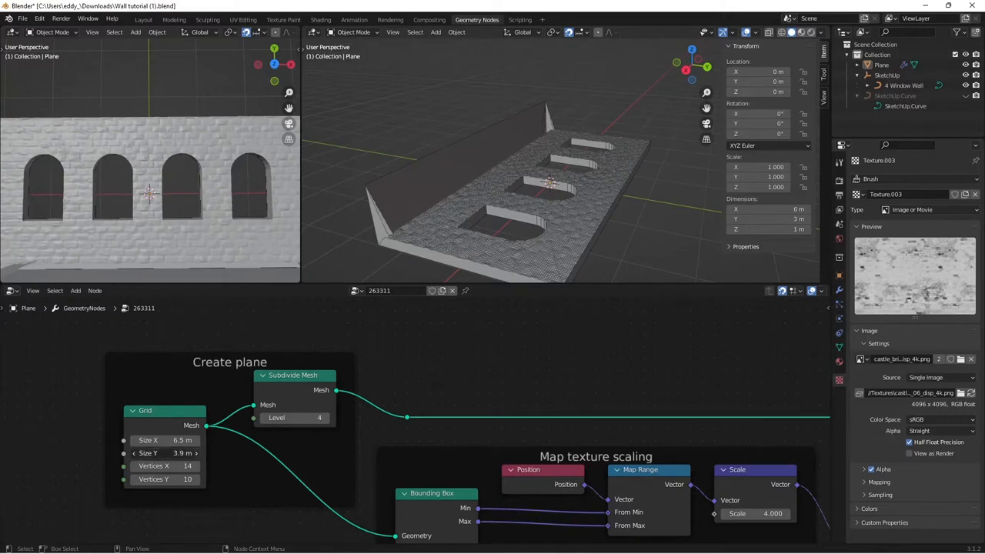
left_click(196, 455)
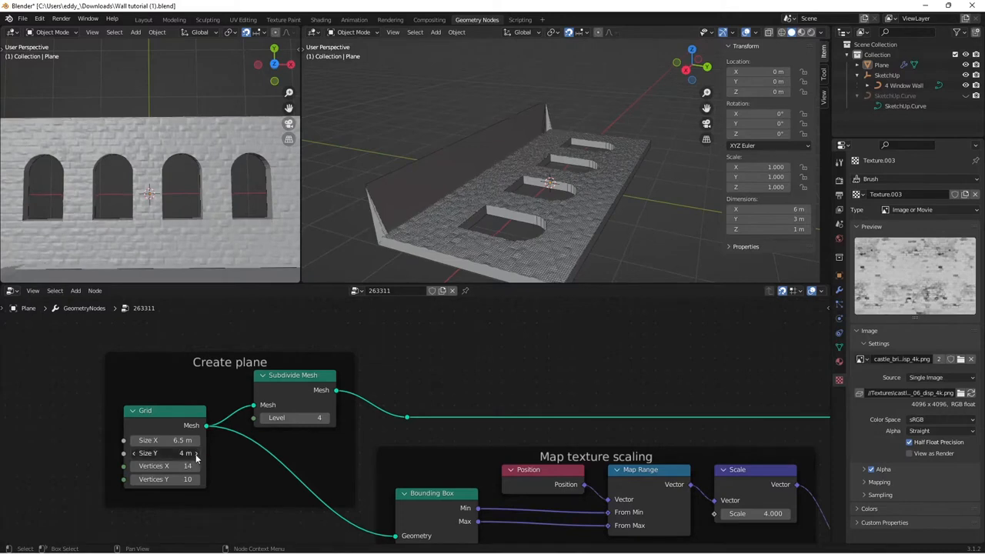
left_click(196, 455)
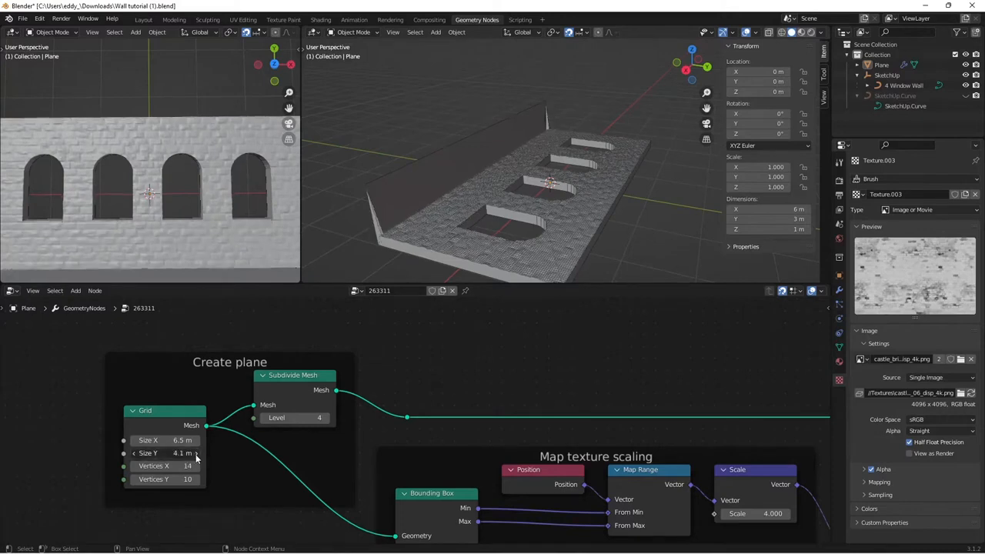
left_click(196, 454)
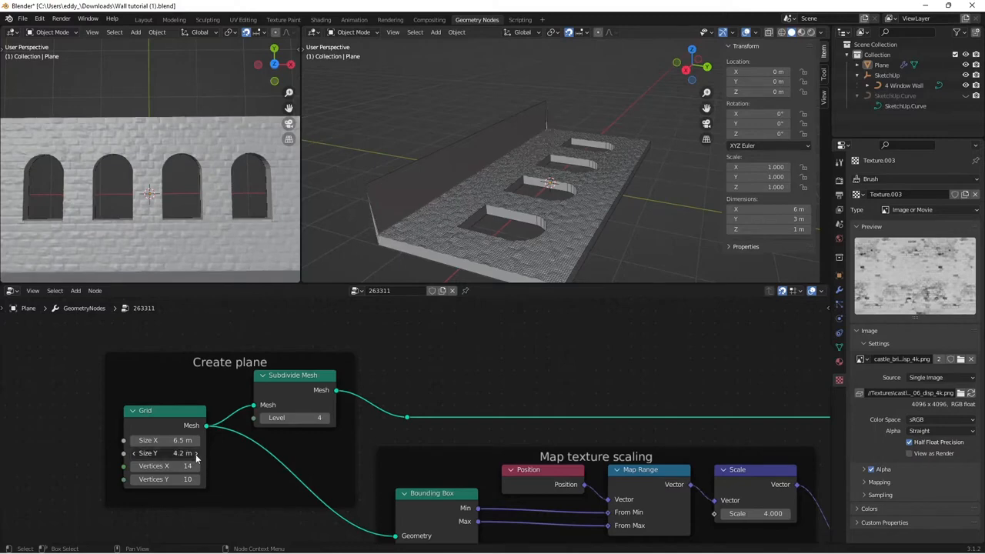
left_click(196, 454)
left_click(196, 454)
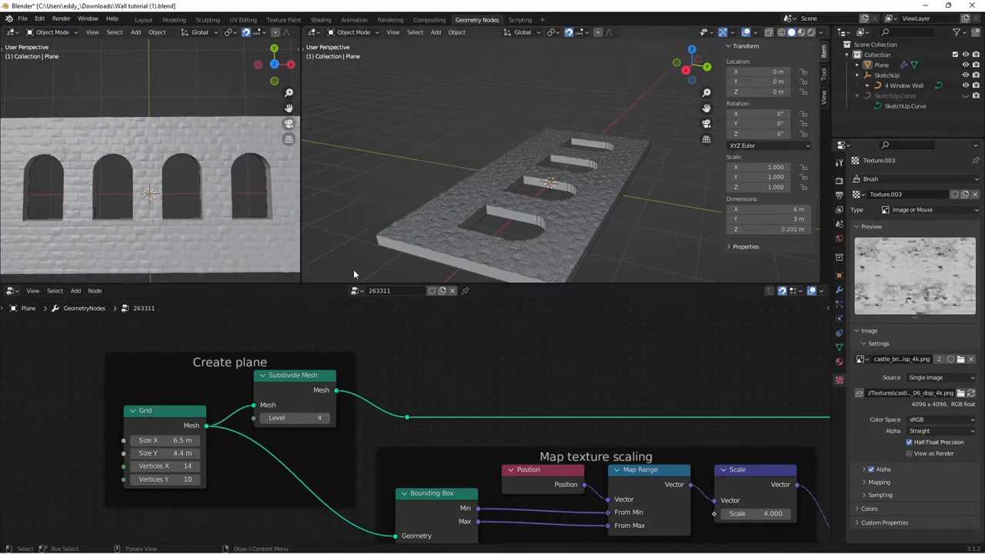
middle_click_drag(353, 269, 483, 42)
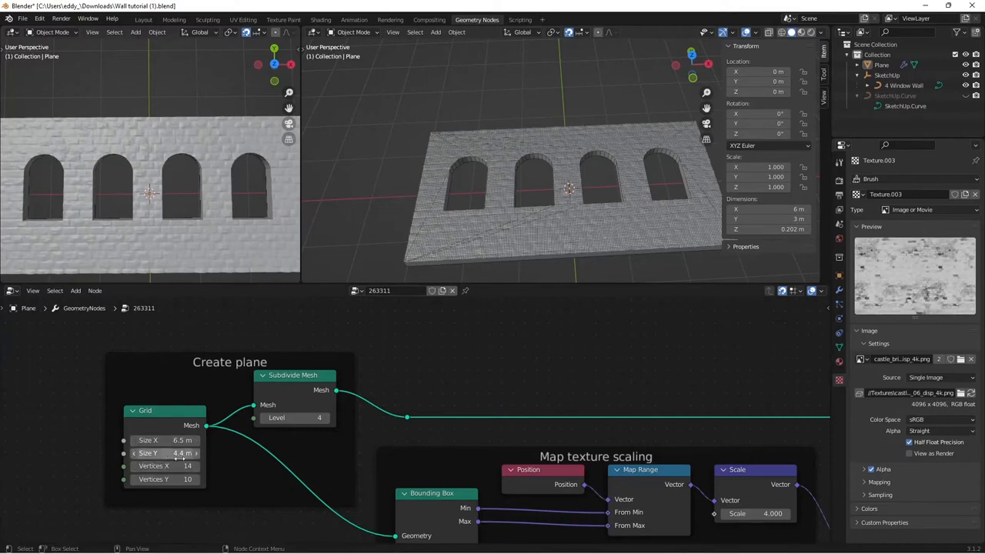
scroll(536, 319, "down", 1)
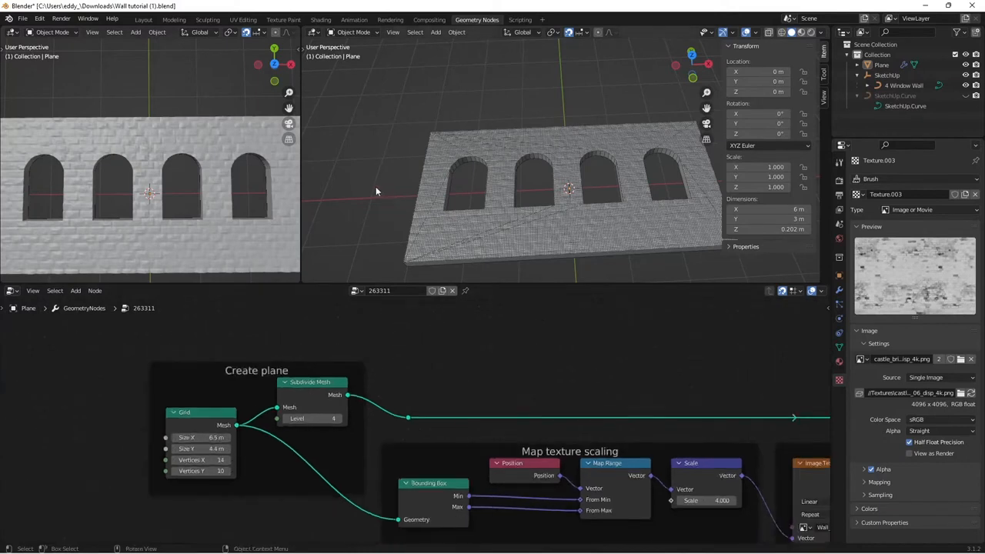
- Review the STL export settings for the selected wall and close the export dialog without exporting
left_click(22, 18)
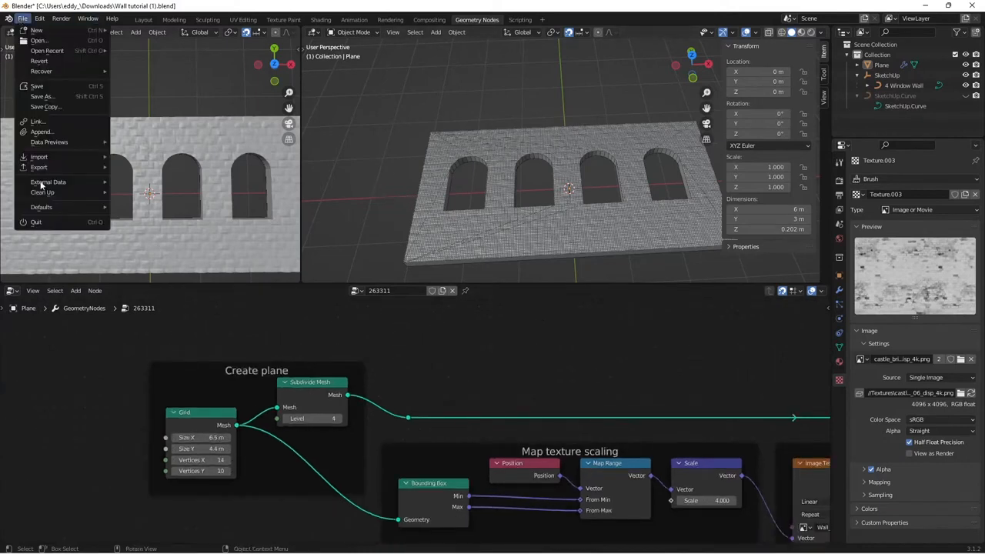
mouse_move(54, 169)
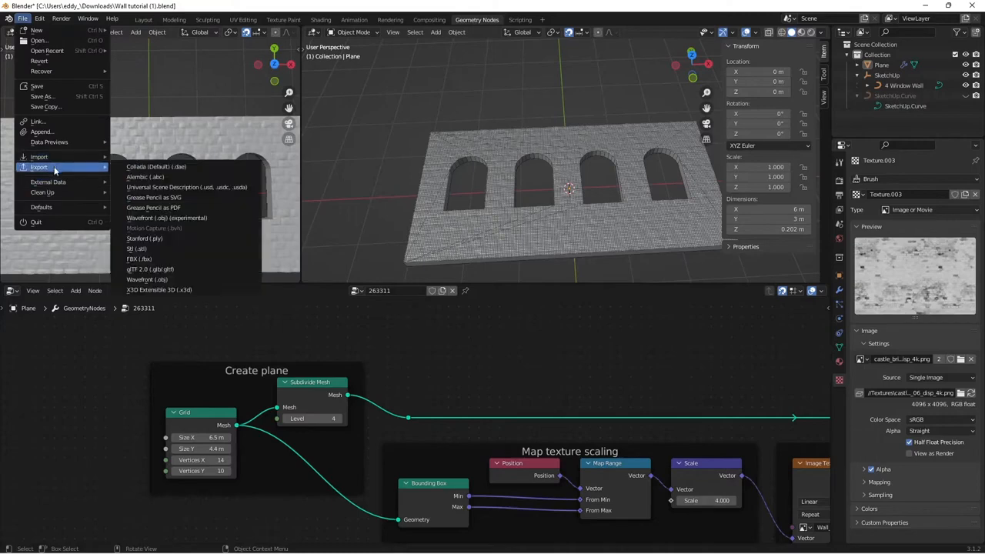
left_click(155, 250)
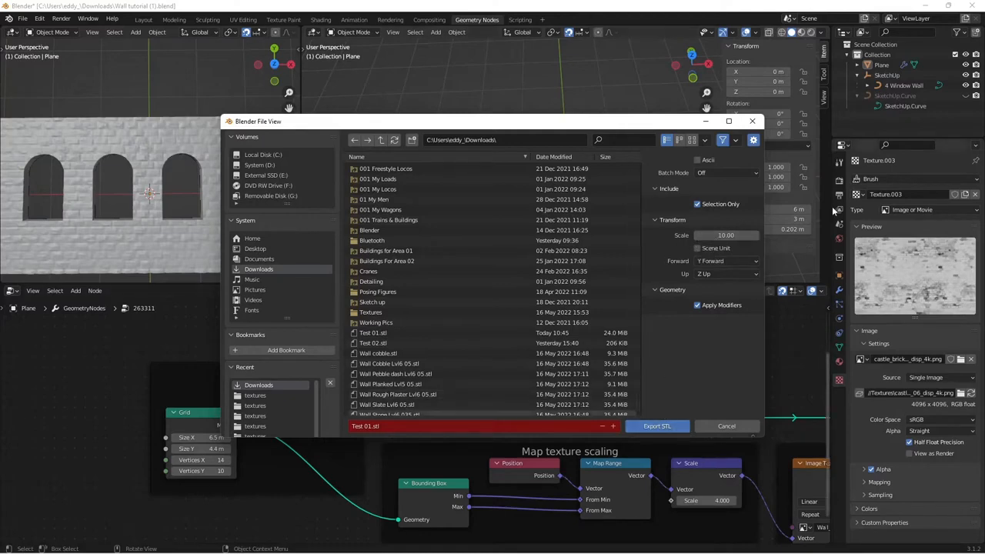
left_click(753, 122)
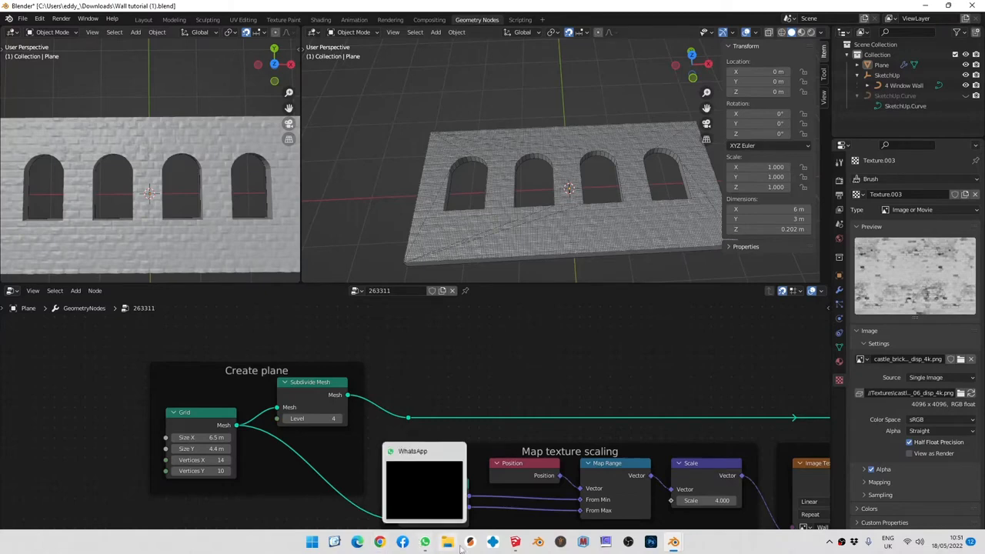
- Switch to PrusaSlicer and import Test 01.stl from the Downloads folder onto the print bed
left_click(469, 542)
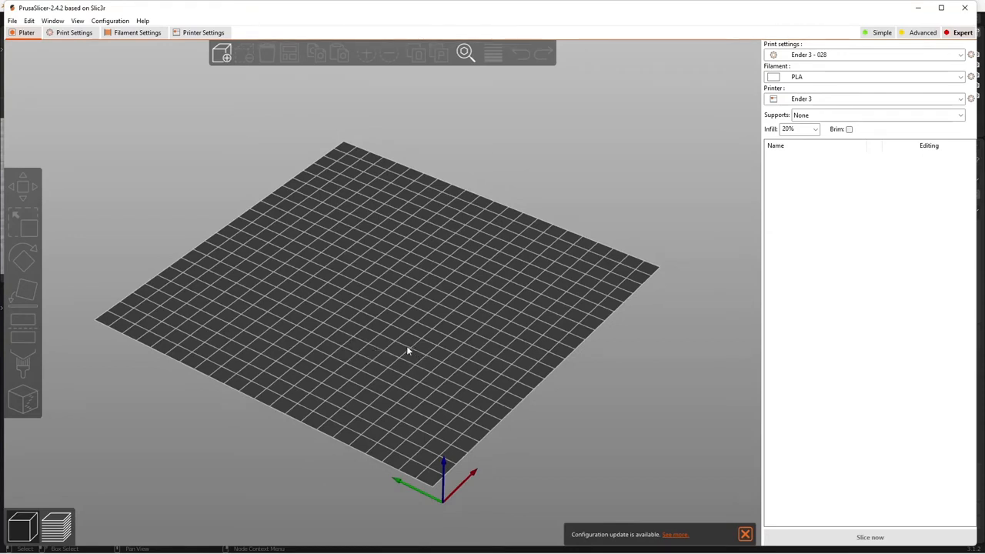
left_click_drag(406, 351, 389, 362)
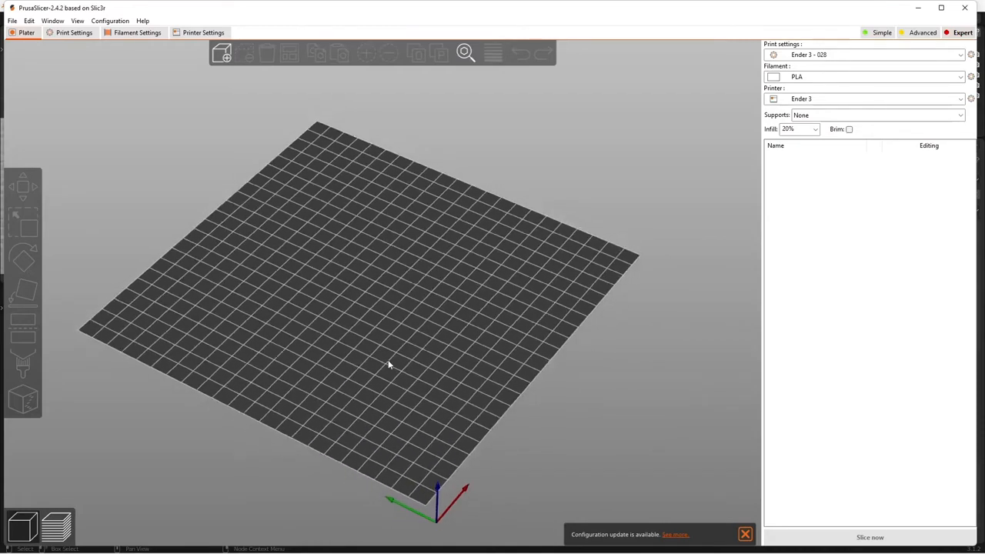
left_click(218, 57)
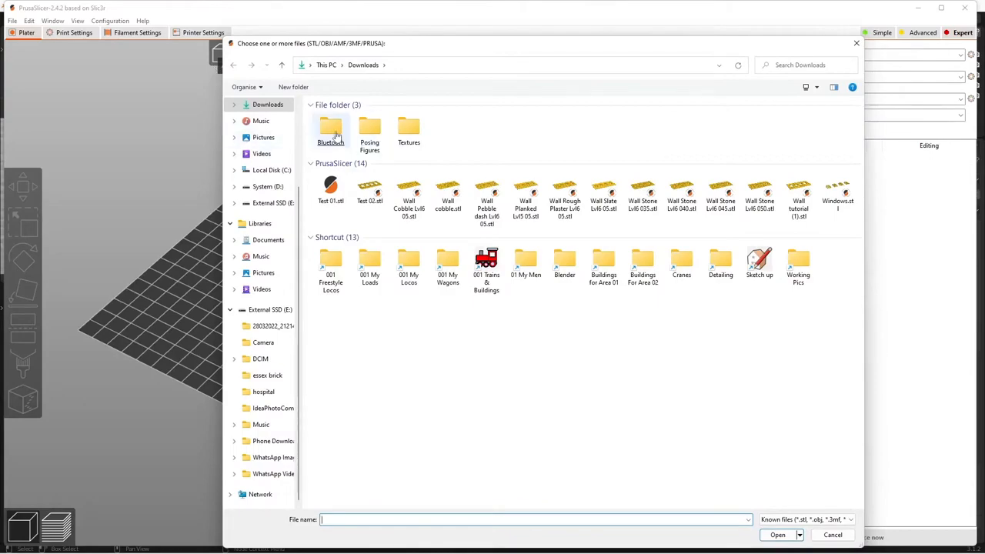
double_click(331, 187)
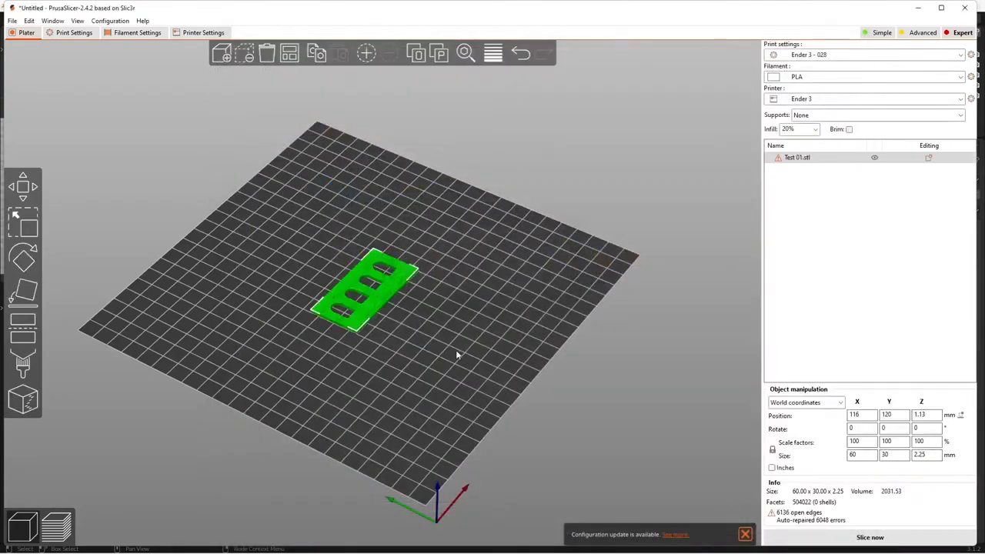
- Examine the imported wall's brick surface, dimensions and mesh error details up close, both selected and deselected
scroll(359, 326, "up", 4)
left_click_drag(444, 374, 392, 303)
scroll(391, 303, "up", 5)
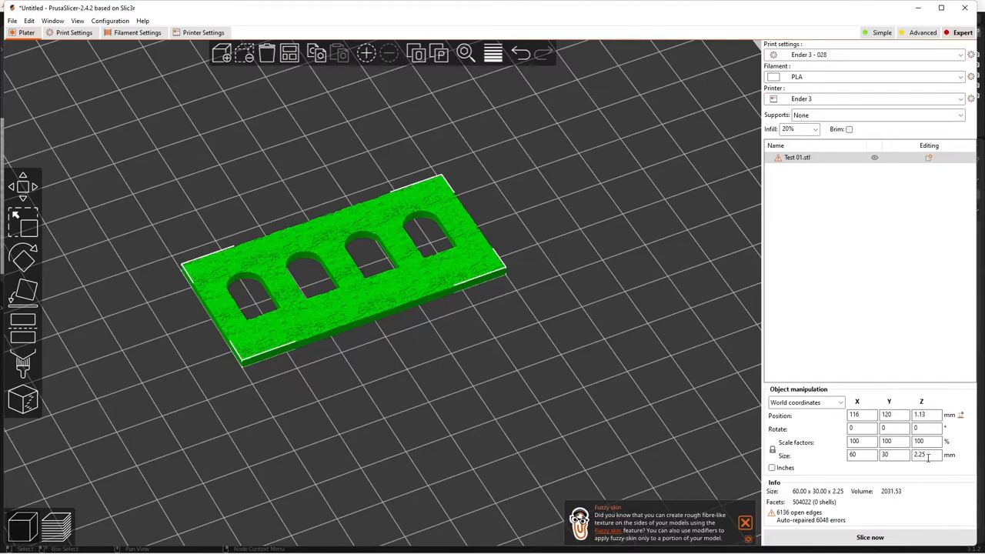
mouse_move(407, 388)
left_mouse_down()
mouse_move(401, 380)
mouse_move(434, 368)
mouse_move(429, 353)
mouse_move(414, 384)
mouse_move(318, 328)
mouse_move(403, 429)
mouse_move(406, 357)
mouse_move(403, 412)
mouse_move(405, 404)
left_mouse_up()
scroll(319, 328, "up", 5)
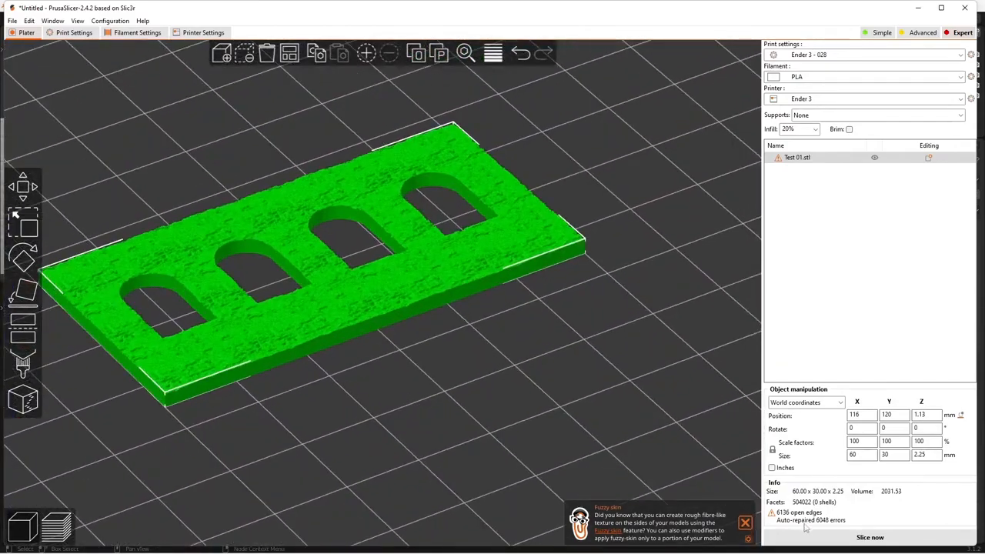
mouse_move(833, 525)
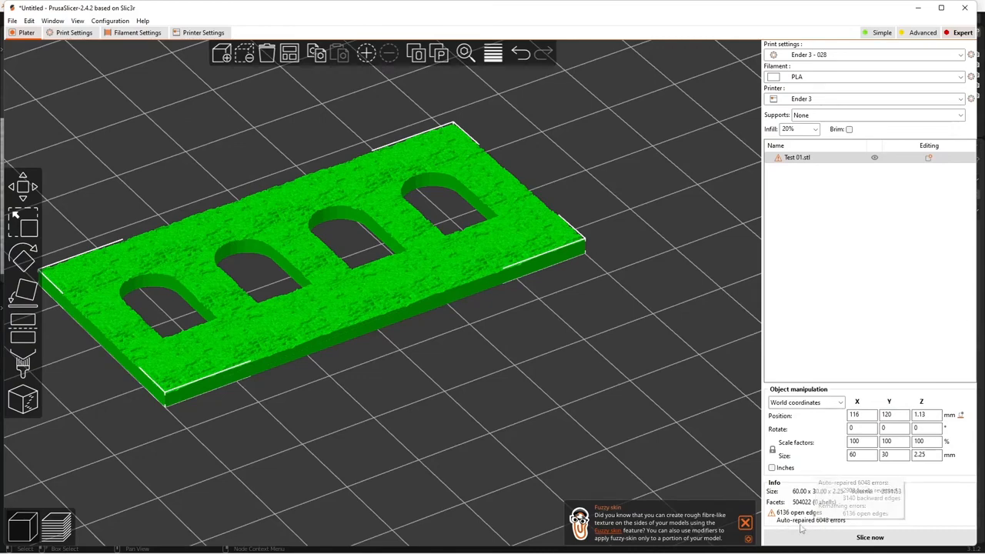
left_click(427, 400)
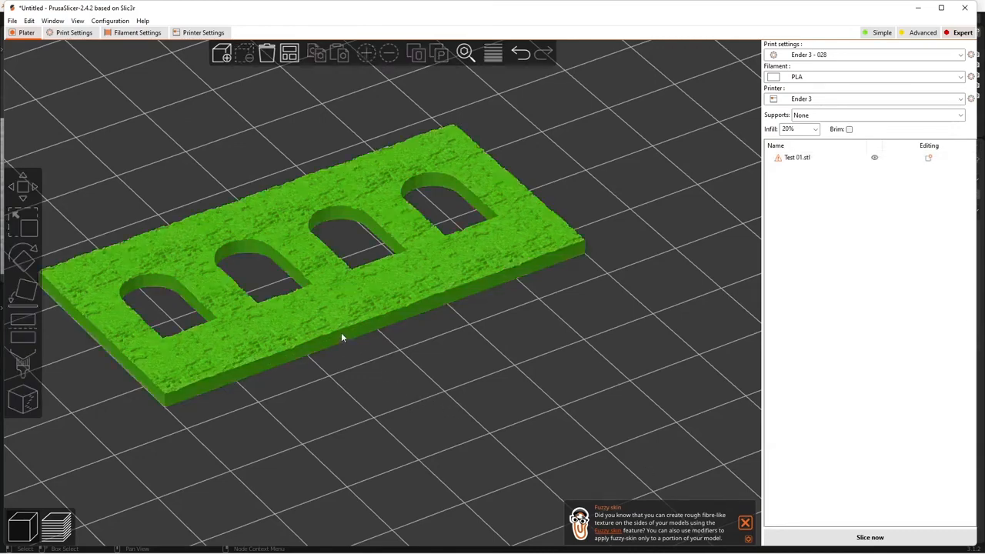
left_click(341, 325)
mouse_move(357, 349)
left_mouse_down()
mouse_move(362, 360)
mouse_move(360, 343)
left_mouse_up()
scroll(360, 346, "up", 10)
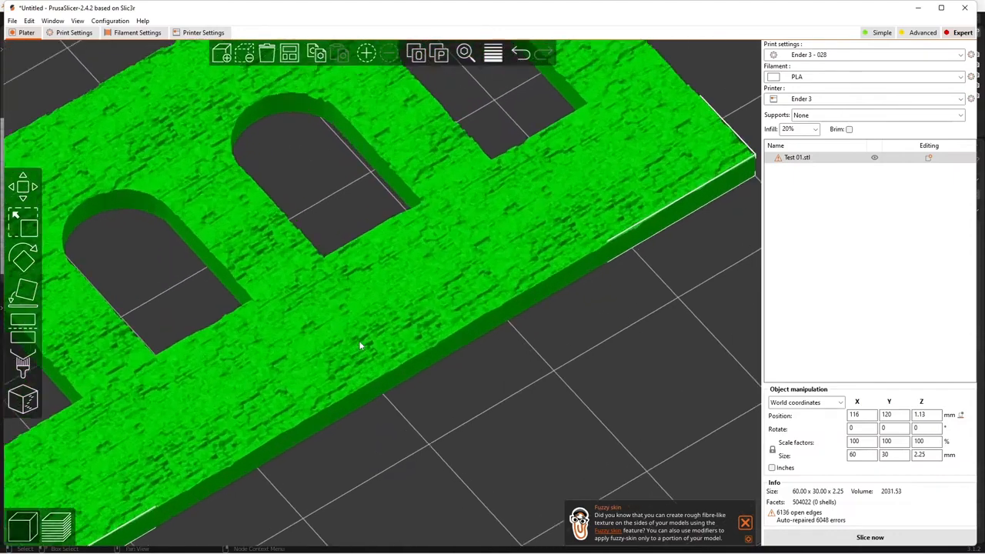
- Try to repair the Test 01.stl wall mesh with Fix through the Netfabb
scroll(359, 345, "down", 10)
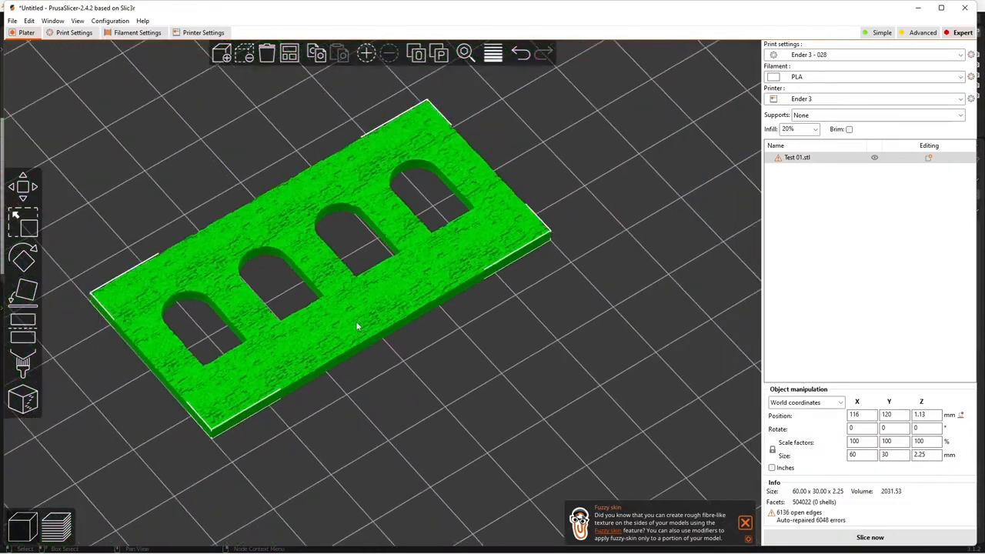
right_click(357, 327)
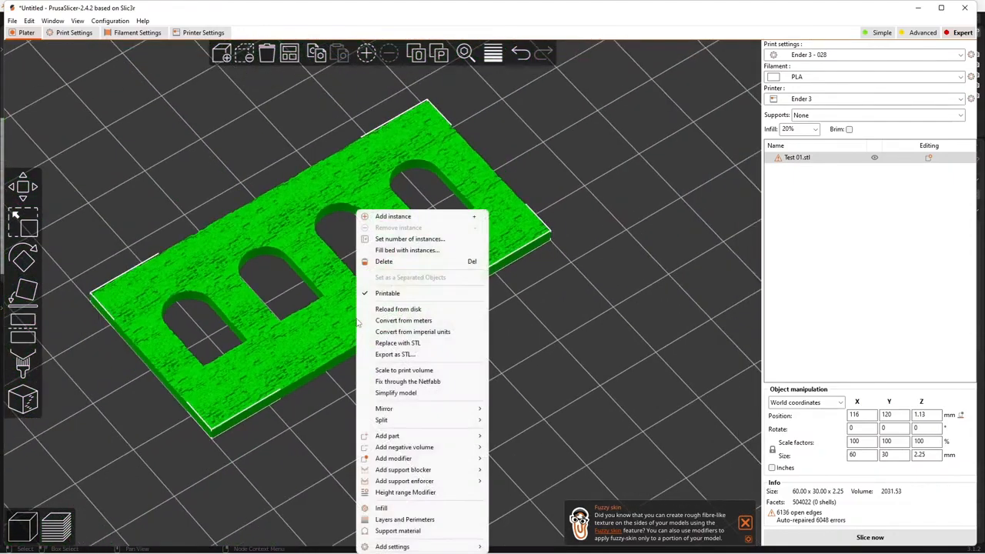
left_click(425, 382)
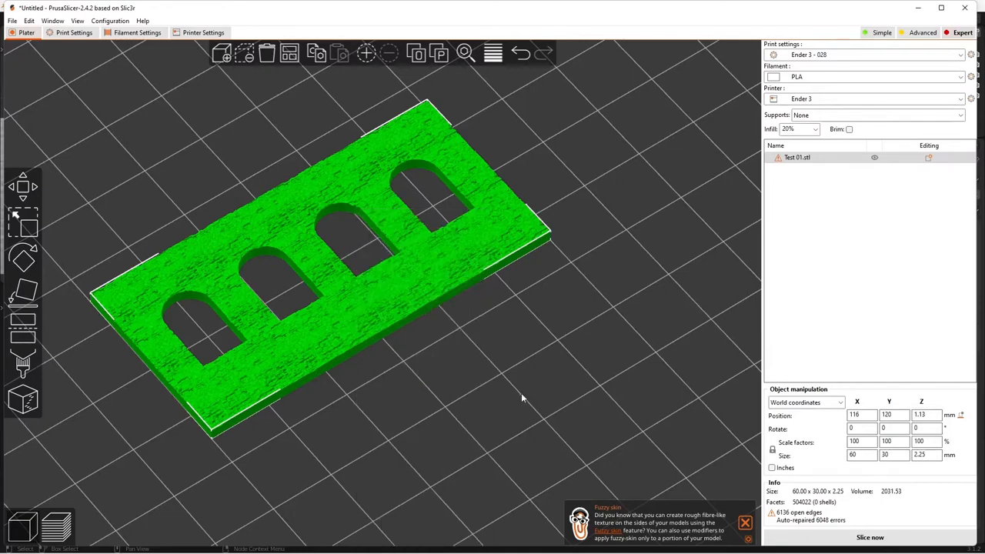
- Import Windows.stl from the Downloads folder alongside the wall on the print bed
scroll(527, 397, "down", 3)
left_click_drag(526, 398, 445, 414)
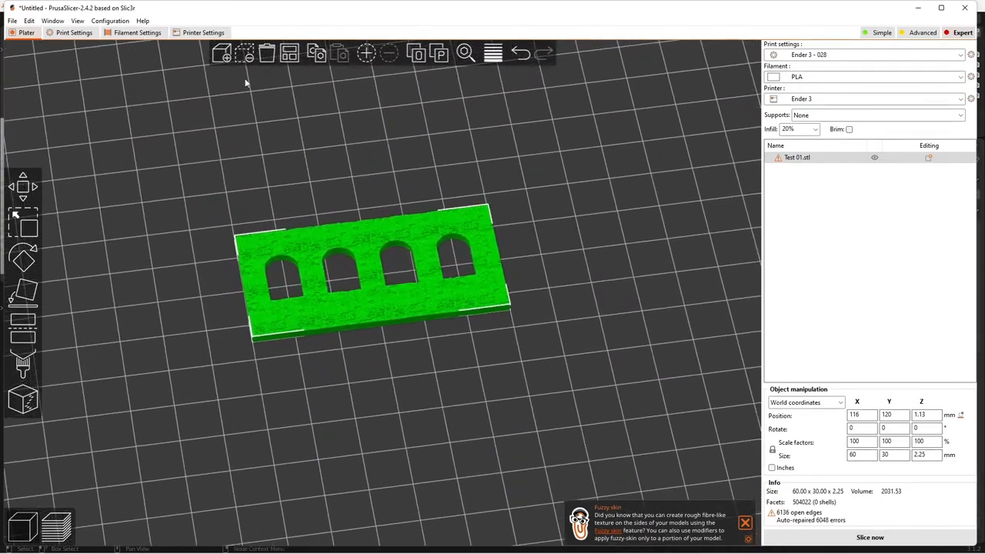
left_click(221, 53)
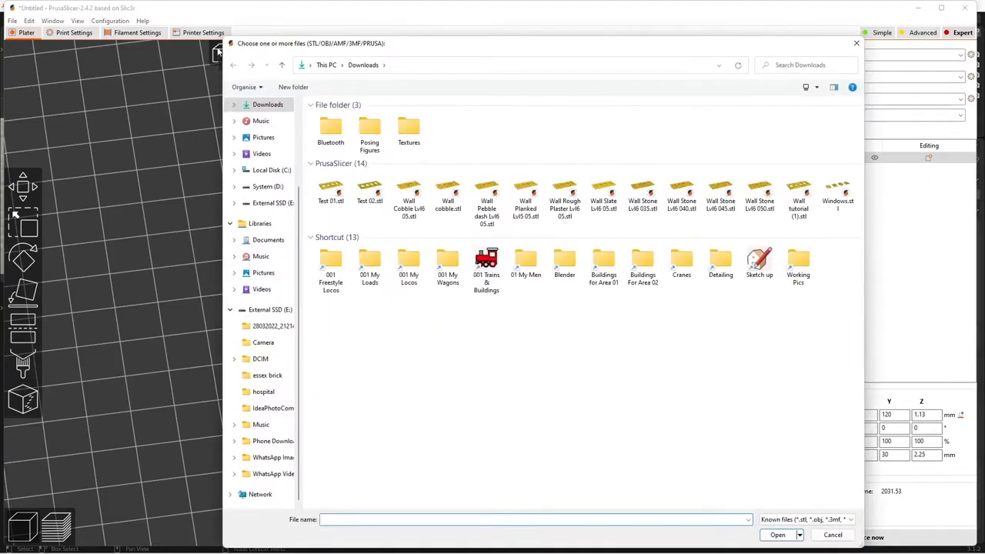
double_click(837, 193)
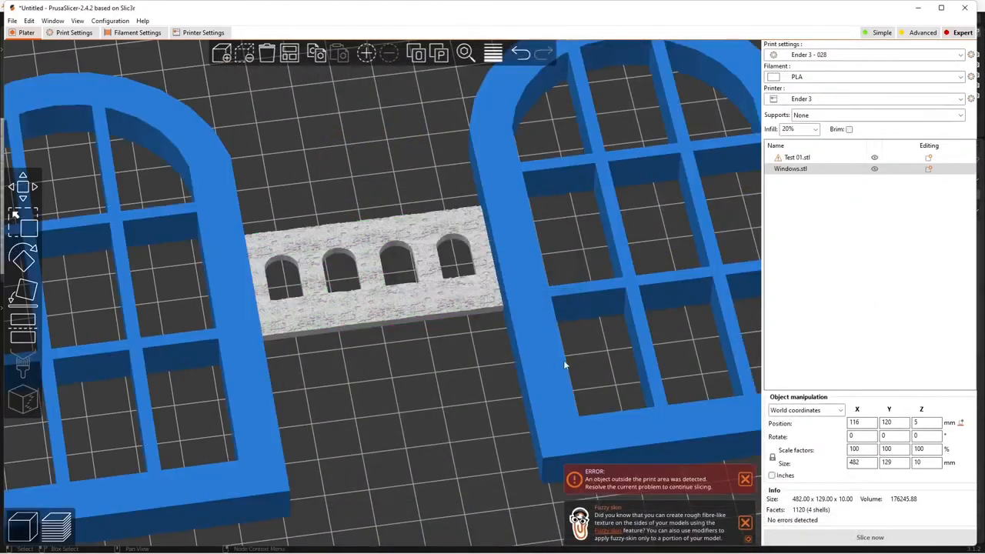
- Scale the imported Windows.stl object uniformly to 10% so the windows match the wall's openings
scroll(475, 352, "down", 10)
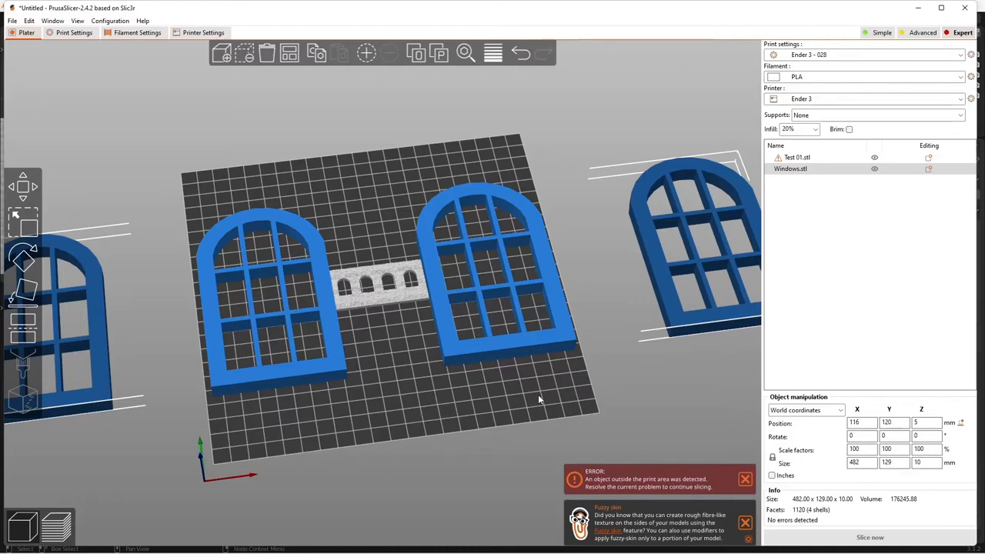
scroll(529, 394, "down", 5)
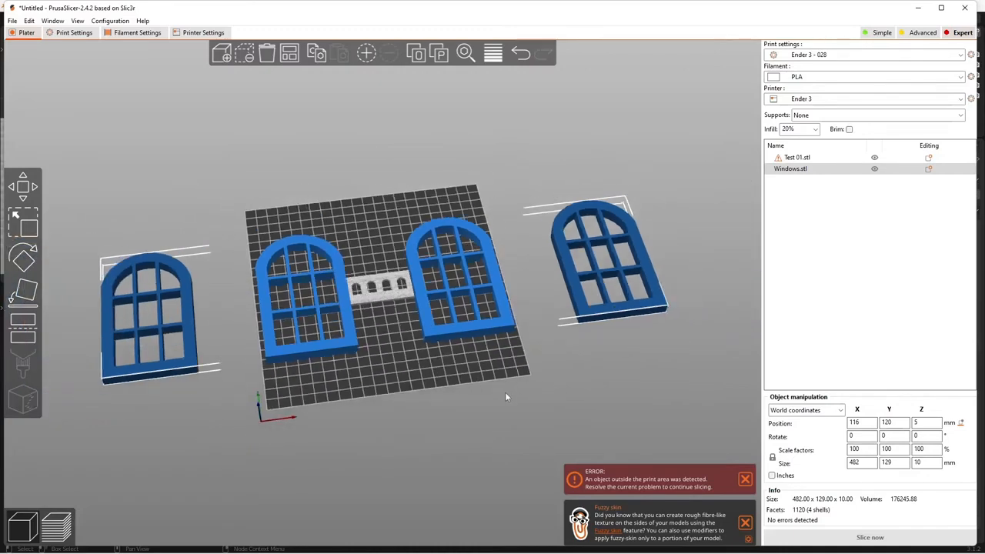
left_click(871, 449)
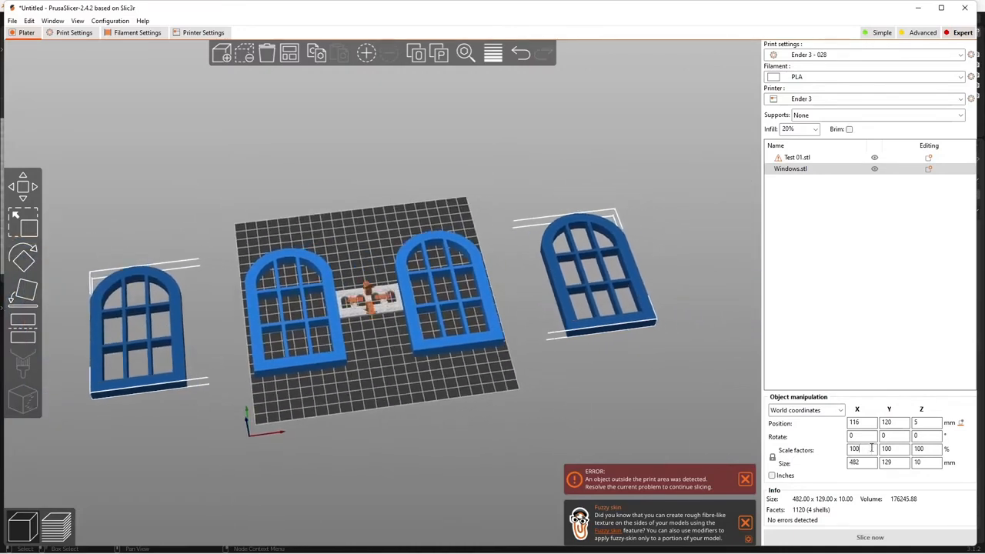
key("Return")
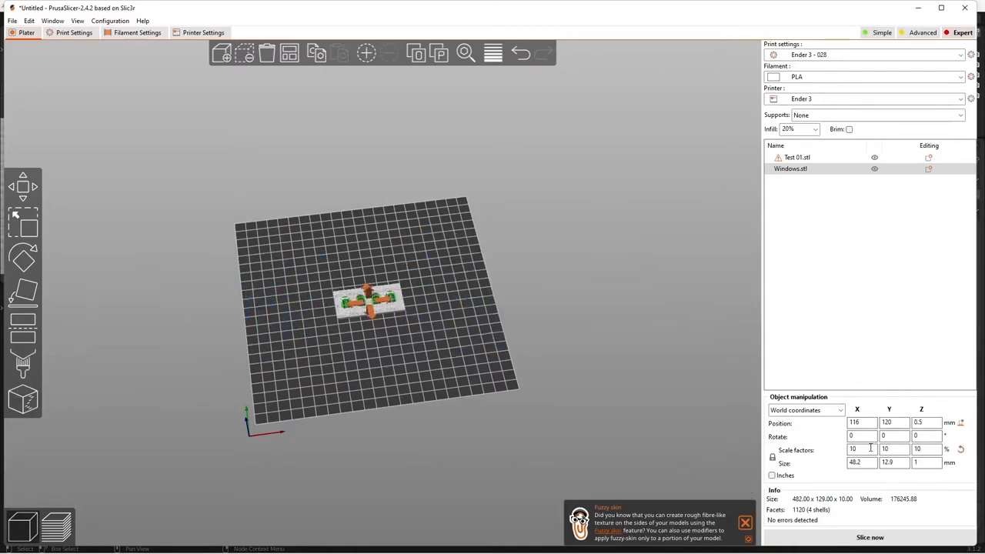
scroll(354, 340, "up", 5)
scroll(357, 337, "up", 3)
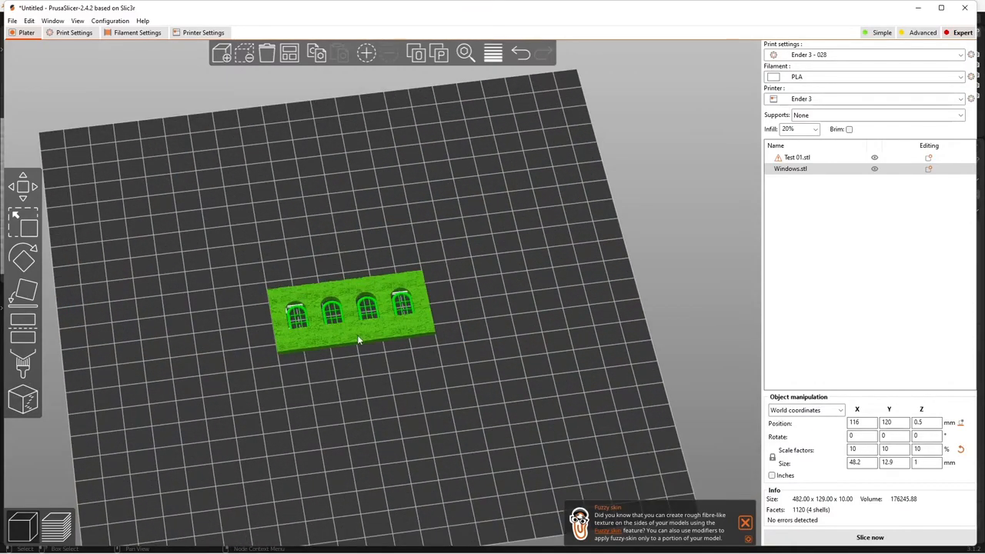
- Export the scaled windows as Windows.stl in the Downloads folder, replacing the existing file
left_click_drag(368, 352, 400, 396)
scroll(376, 306, "up", 6)
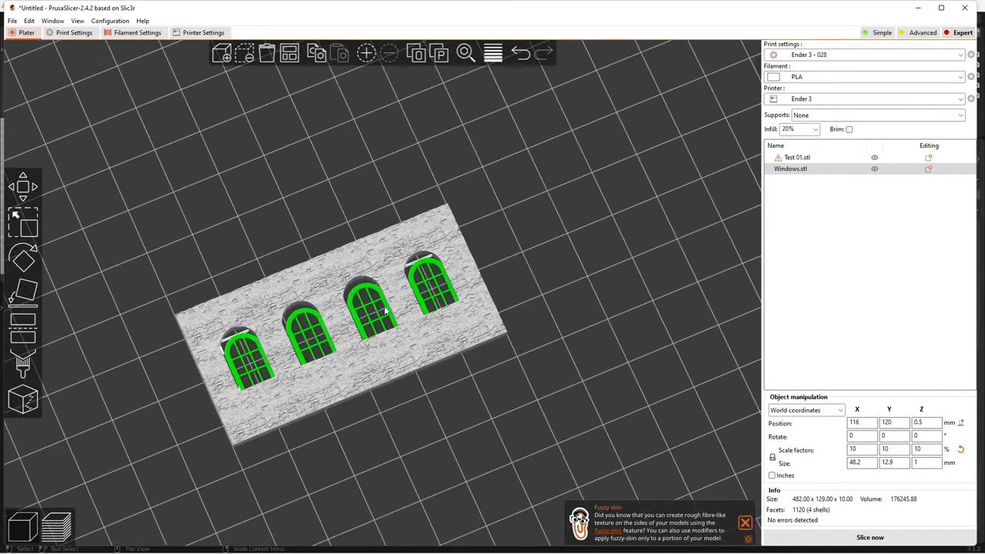
right_click(362, 291)
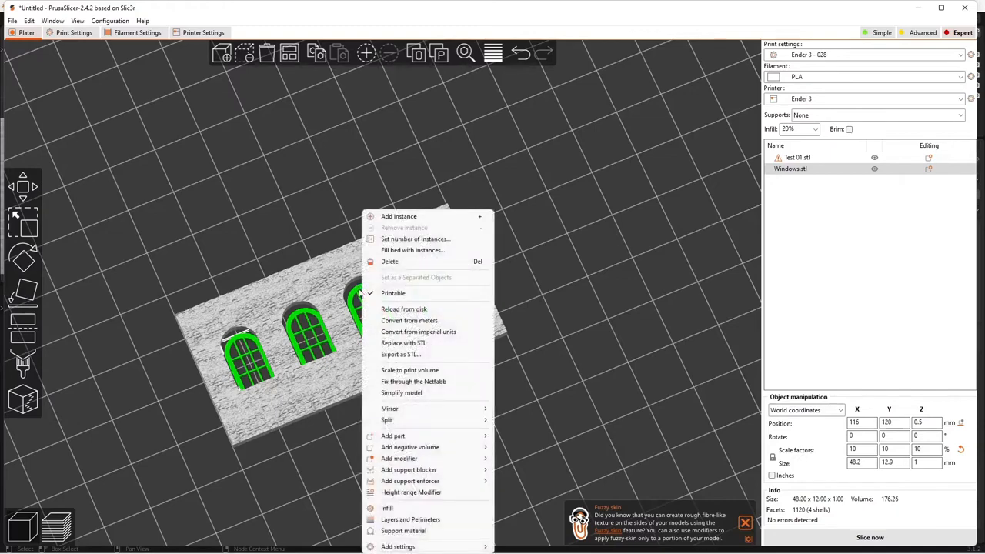
left_click(413, 355)
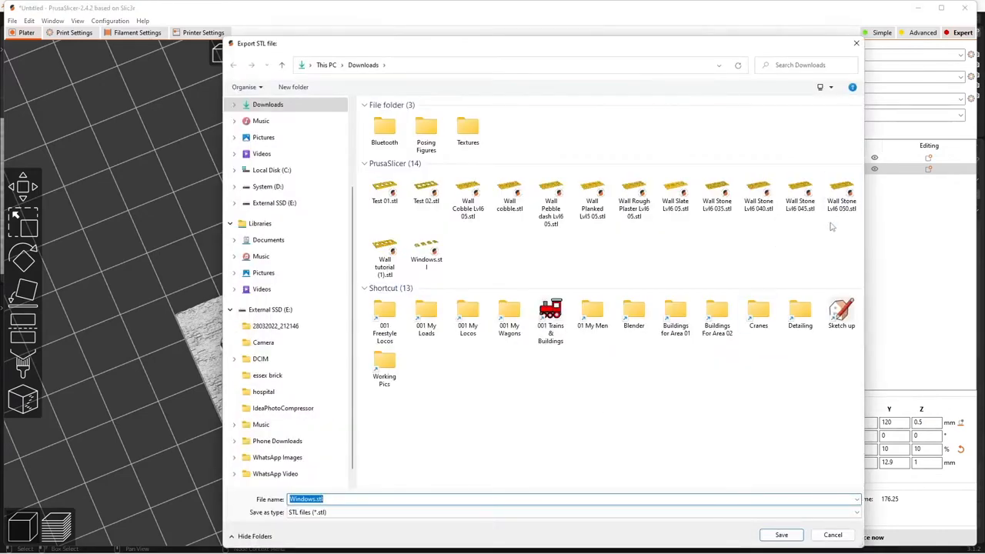
left_click(782, 535)
left_click(517, 282)
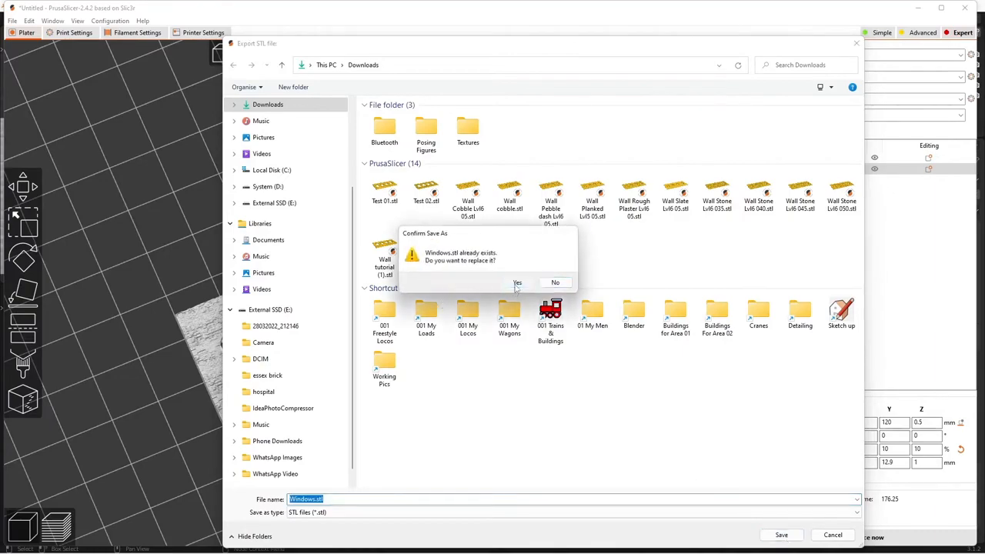
- Move the windows off the wall to about X 129.92, Y 91.17 and rotate them upright on the print bed
left_click_drag(354, 316, 489, 383)
scroll(480, 431, "down", 2)
left_click(23, 258)
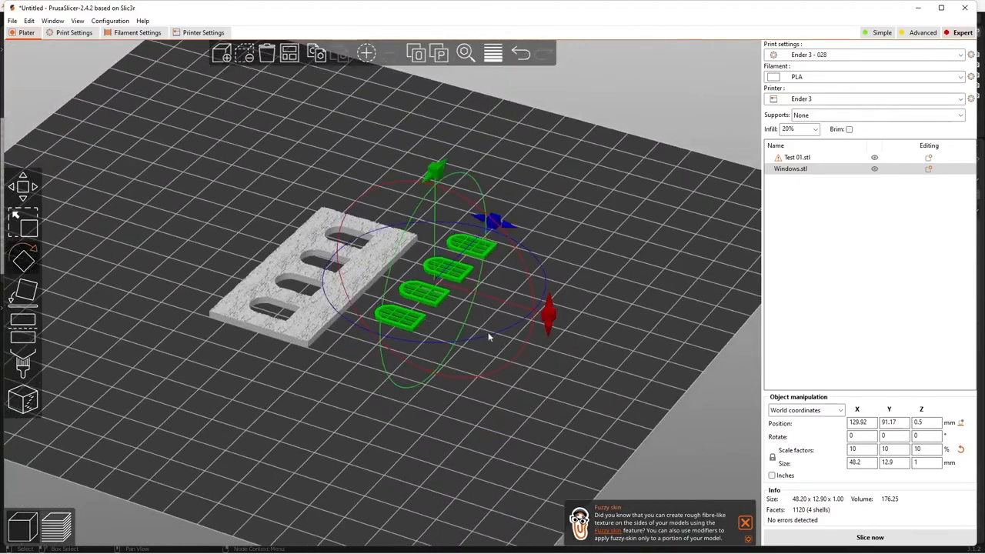
left_click_drag(541, 331, 435, 335)
left_click(488, 384)
left_click_drag(487, 384, 428, 346)
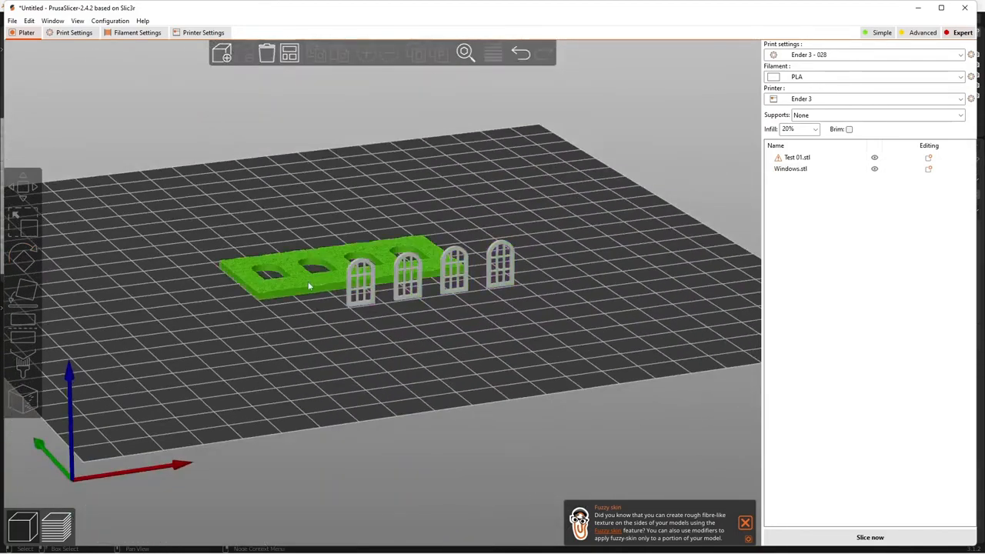
left_click_drag(369, 315, 473, 347)
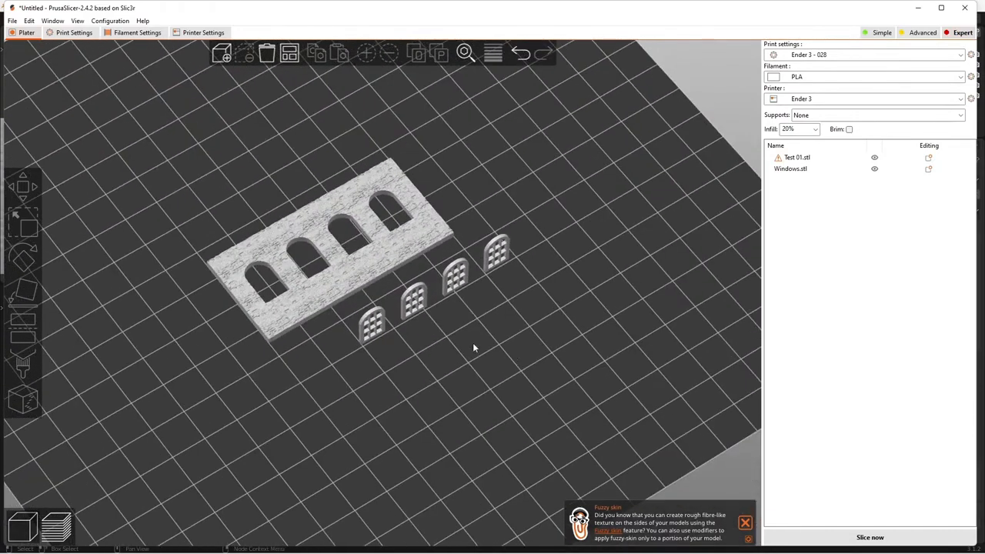
- Delete the separate Windows.stl object from the print bed
left_click(410, 308)
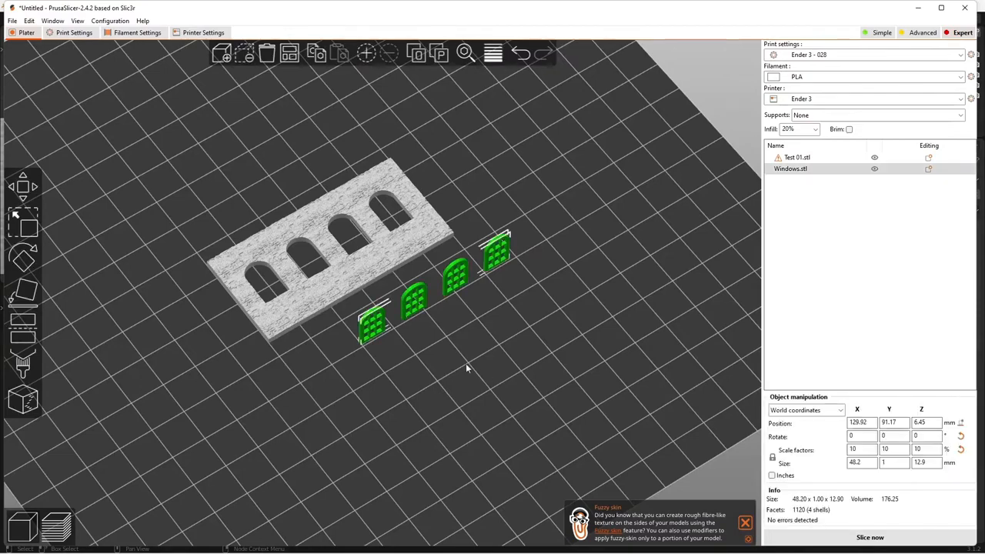
key("Delete")
left_click_drag(465, 368, 429, 381)
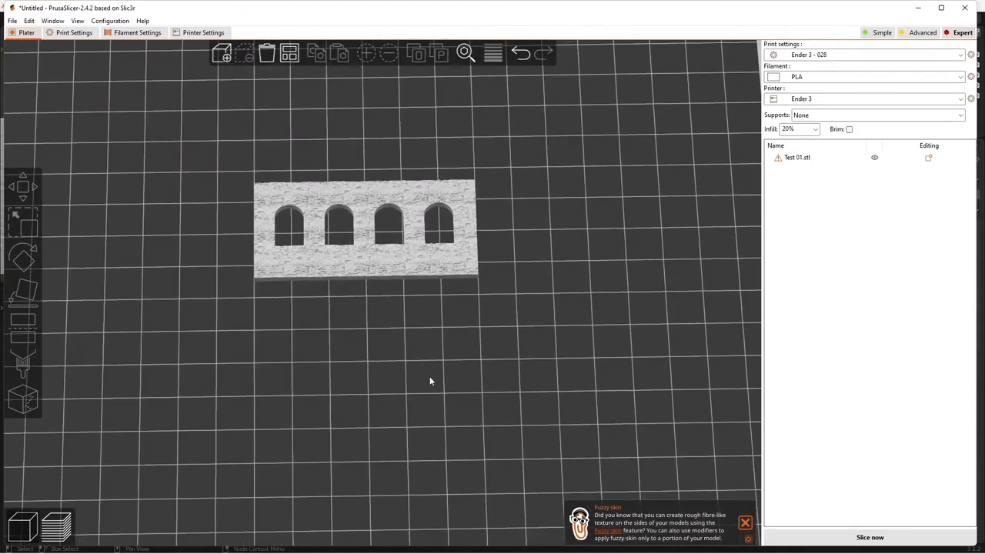
- Load Windows.stl from the Downloads folder as an added part of the Test 01.stl wall
left_click(326, 237)
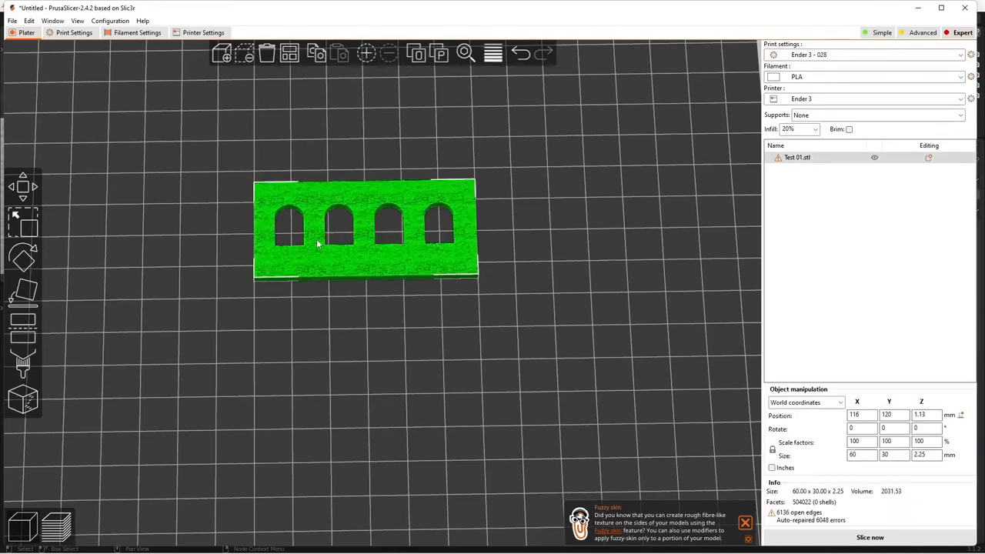
right_click(317, 238)
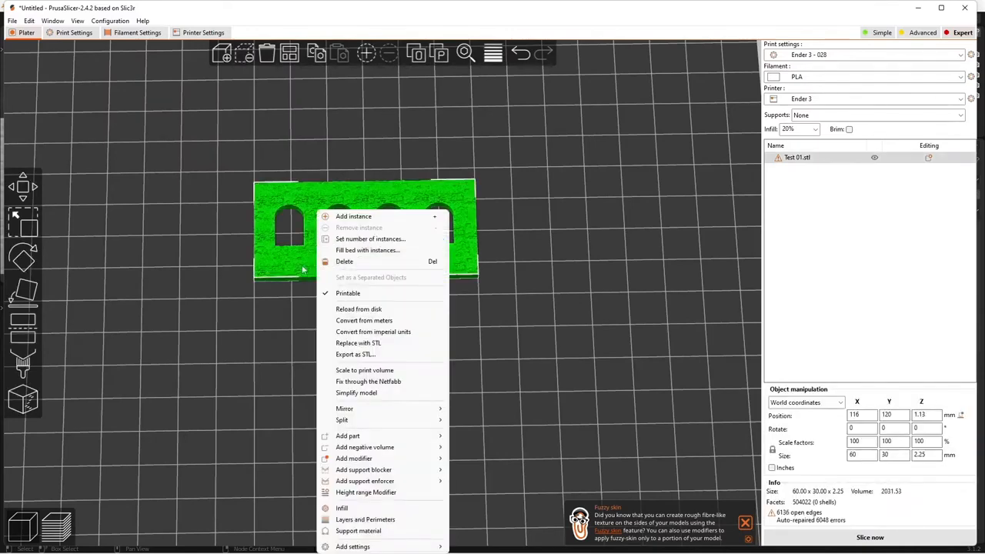
mouse_move(380, 440)
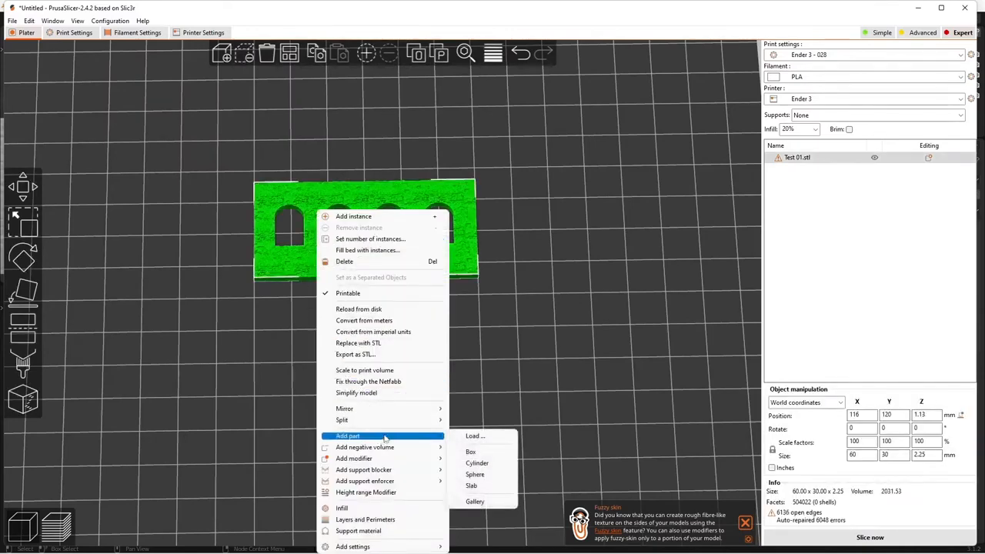
left_click(474, 437)
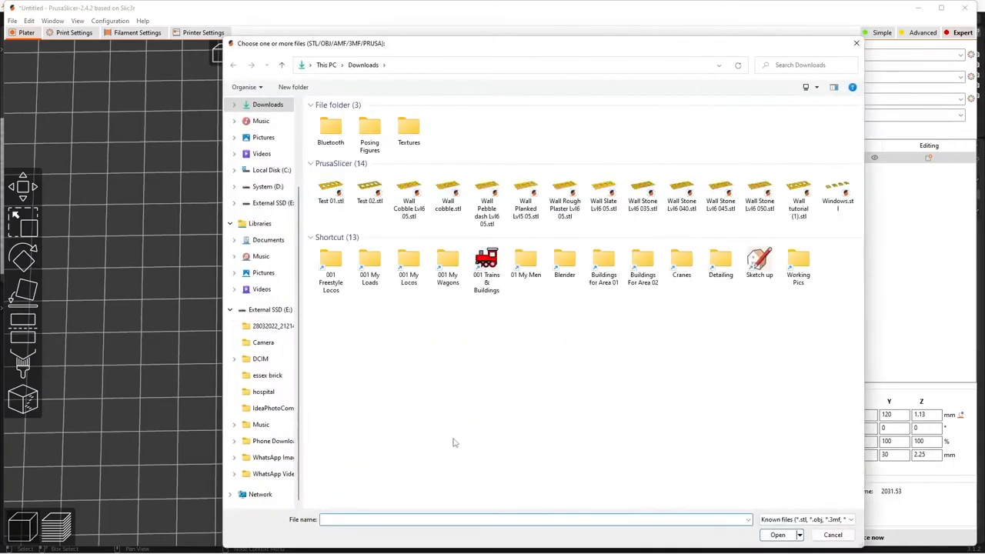
double_click(836, 193)
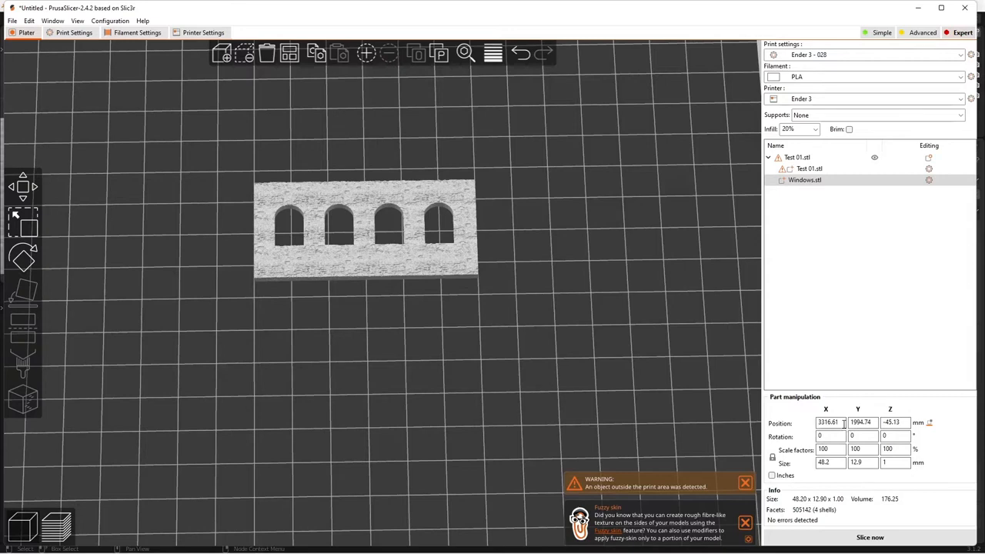
- Set the Windows.stl part's position to 0 mm in X, Y and Z
left_click_drag(843, 422, 797, 421)
type("0")
key("Tab")
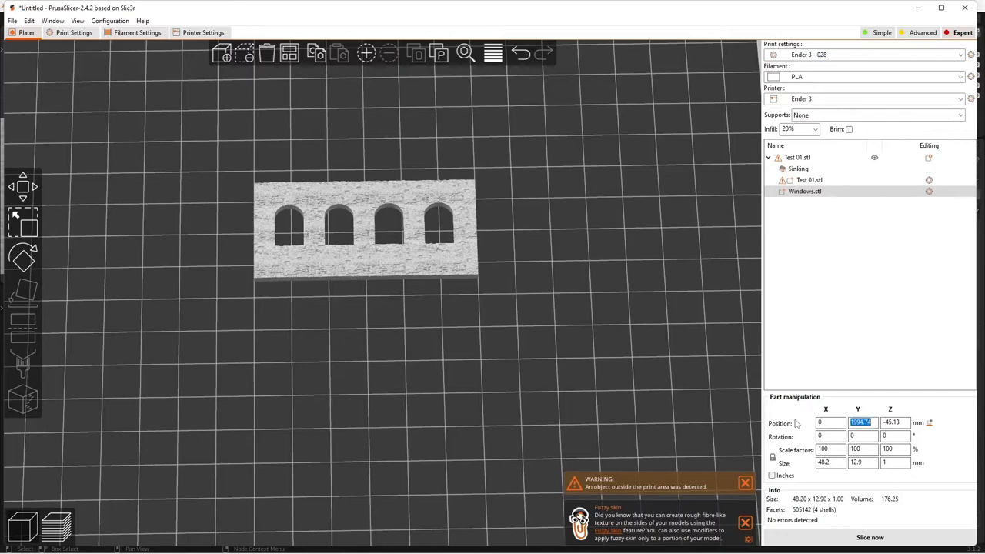
type("0")
key("Tab")
type("0")
key("Tab")
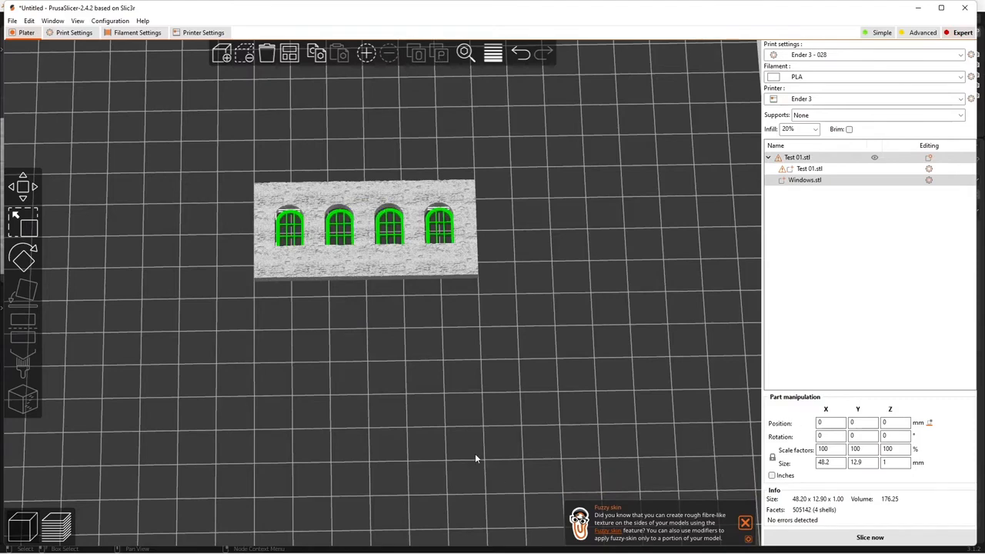
- Examine how the windows sit in the wall openings, up close and from directly above and below
left_click_drag(443, 433, 452, 435)
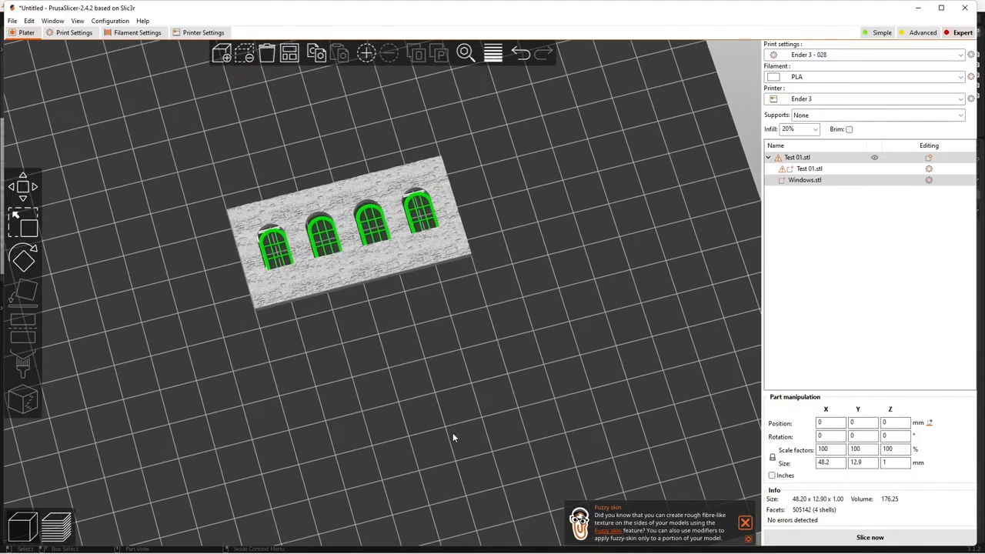
left_click_drag(400, 305, 488, 380)
middle_click_drag(488, 381, 545, 413)
scroll(457, 335, "up", 4)
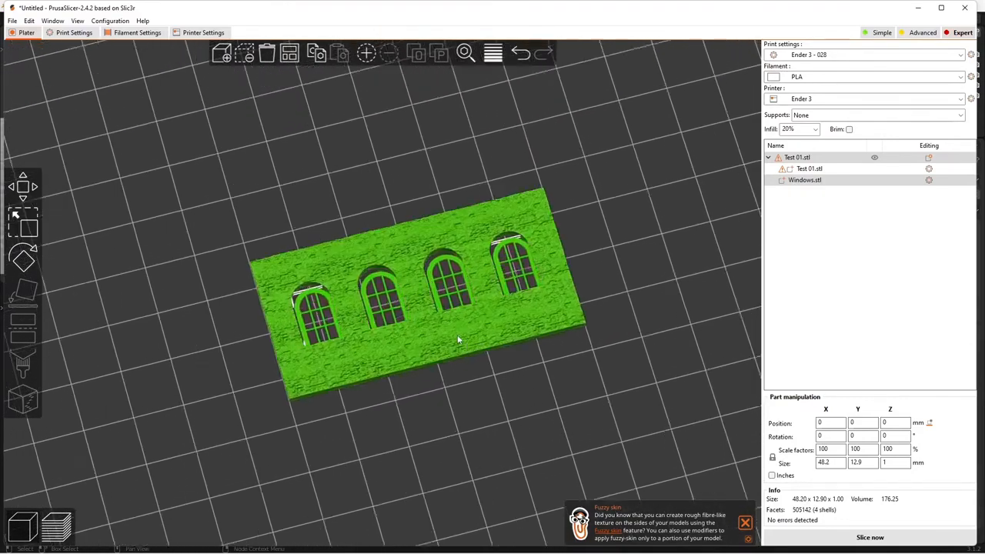
left_click_drag(539, 423, 520, 435)
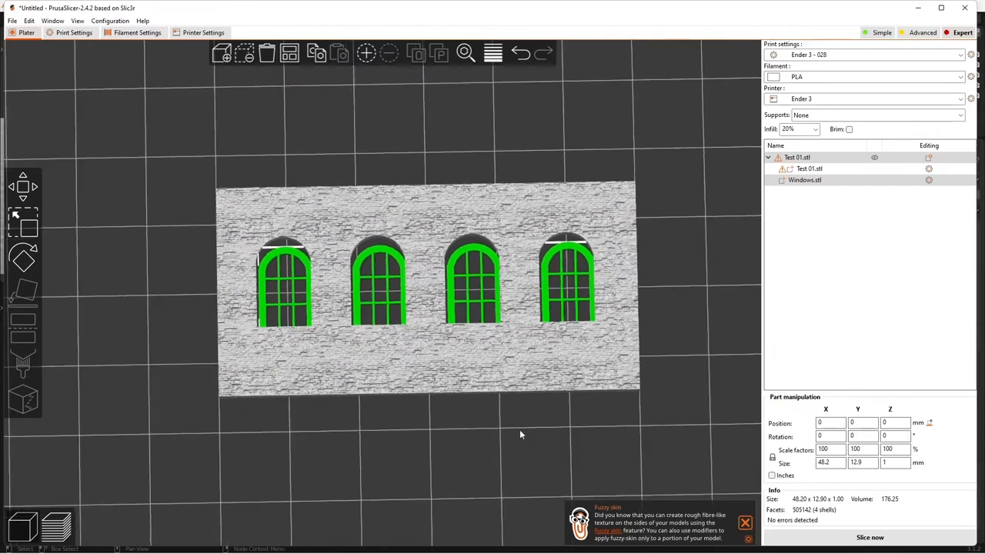
key("1")
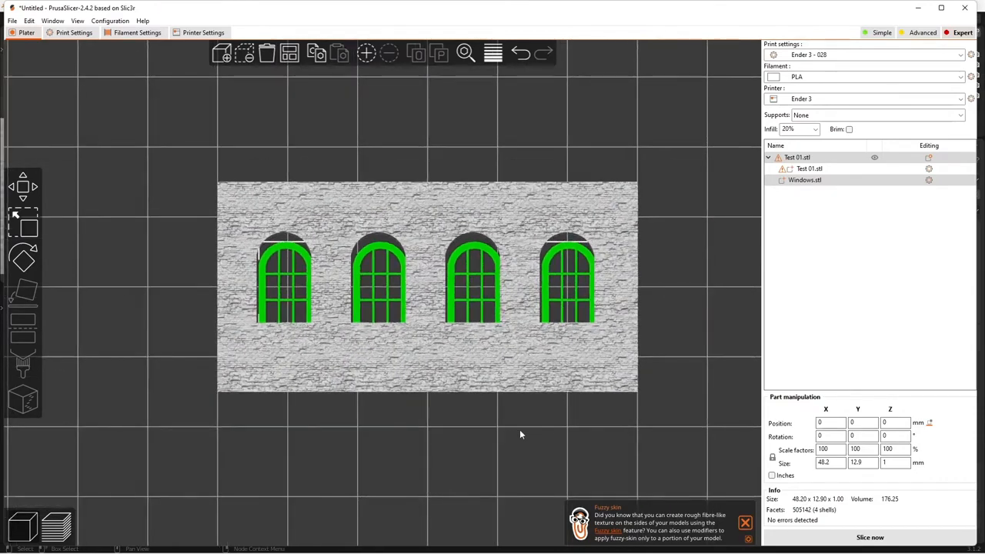
key("2")
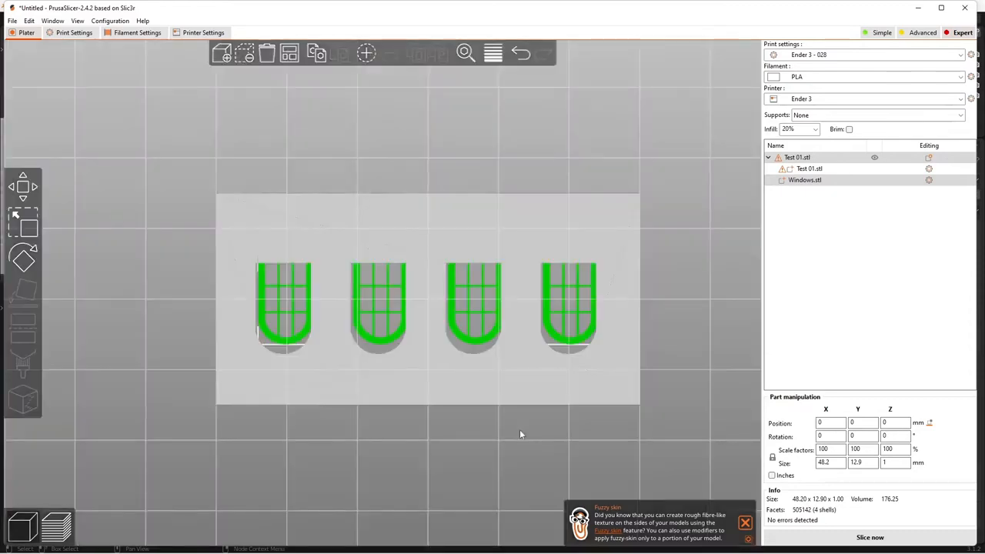
key("3")
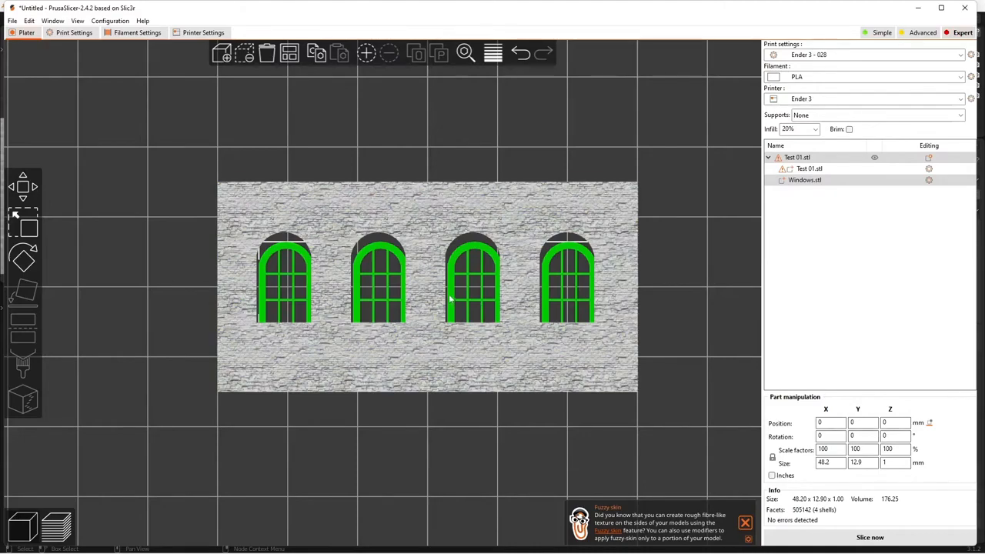
- Move the windows part to about X -0.22, Y 1.45 mm to fit the wall's arched openings
left_click(23, 187)
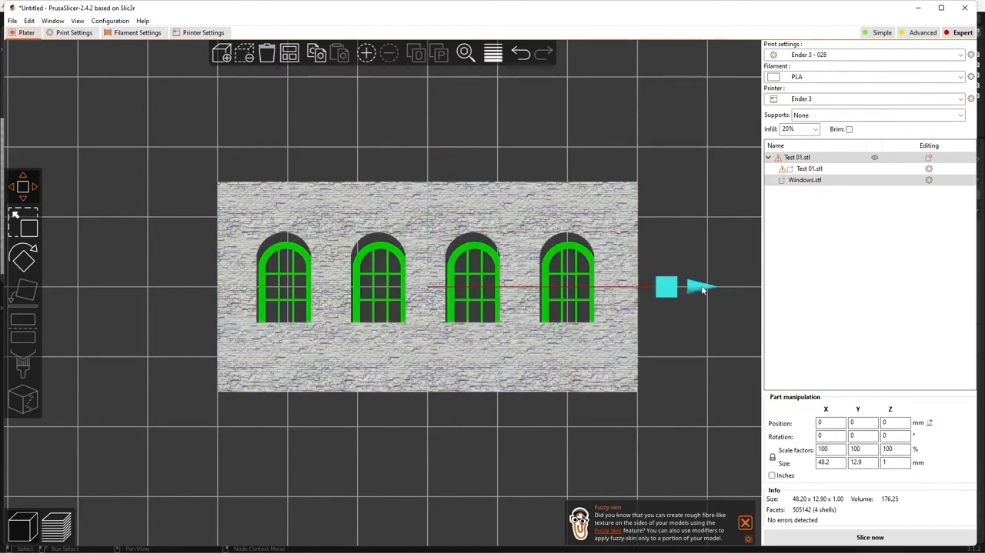
key("2")
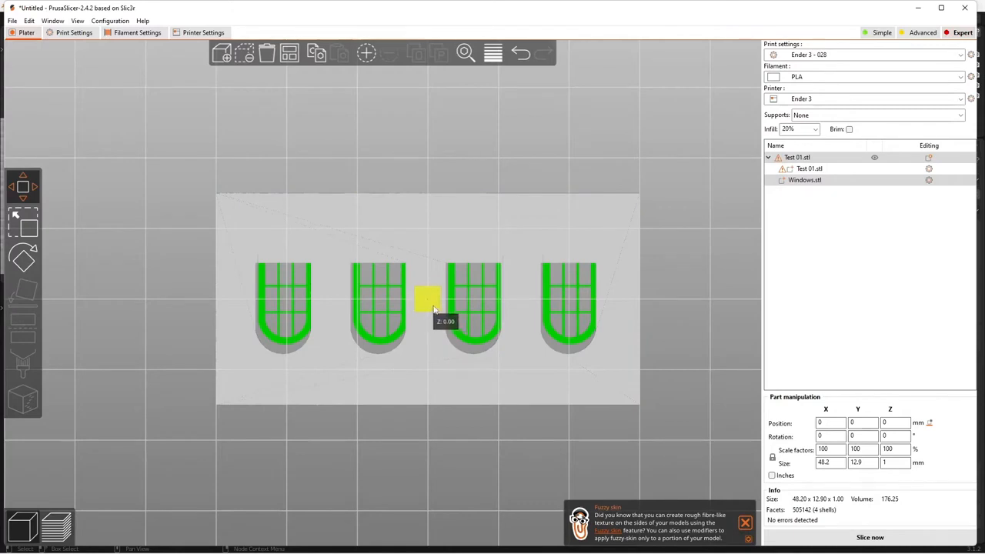
left_click_drag(433, 309, 449, 327)
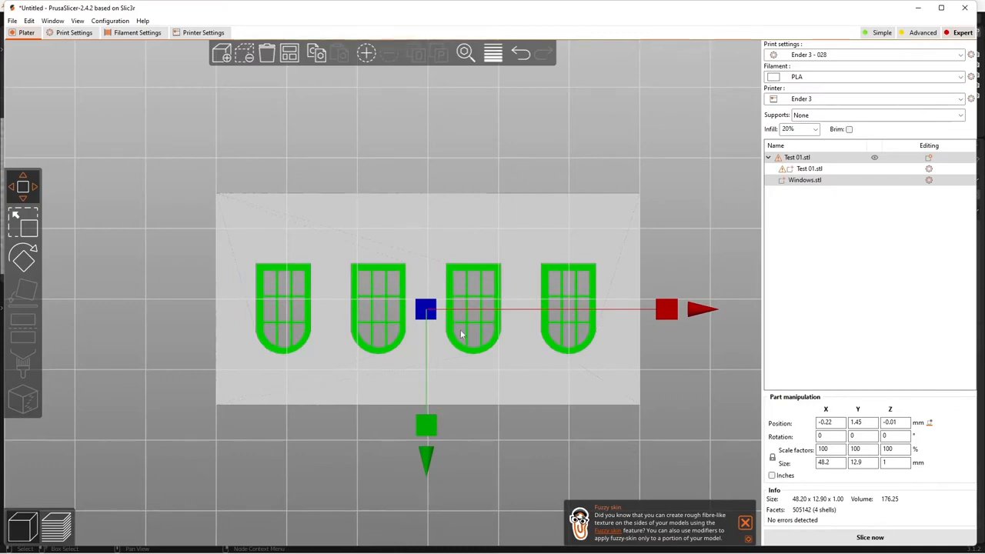
key("1")
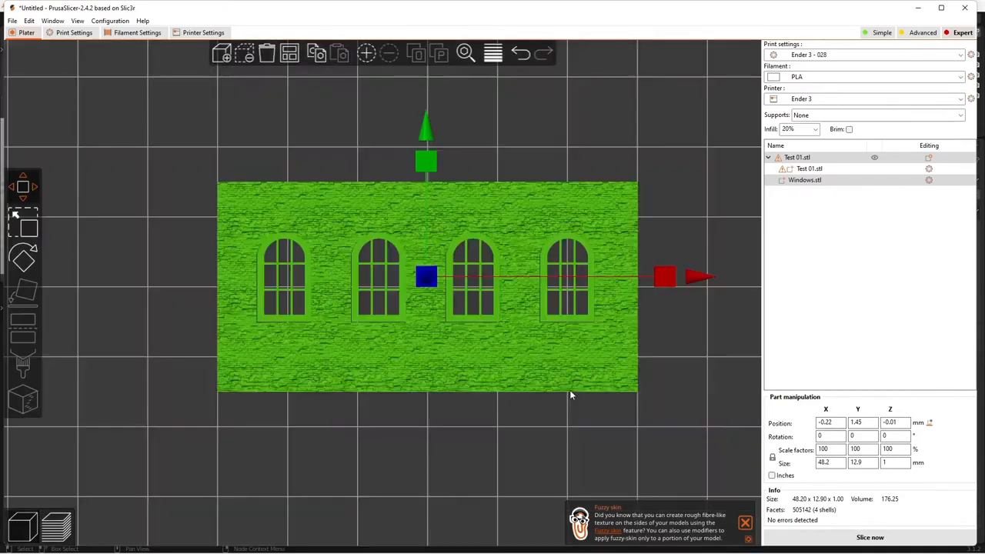
- Set the windows part's Z position to 1 mm
mouse_move(660, 420)
middle_mouse_down()
mouse_move(611, 431)
mouse_move(656, 403)
mouse_move(677, 413)
mouse_move(651, 433)
mouse_move(655, 444)
mouse_move(664, 422)
middle_mouse_up()
left_click_drag(664, 422, 487, 377)
scroll(487, 377, "up", 2)
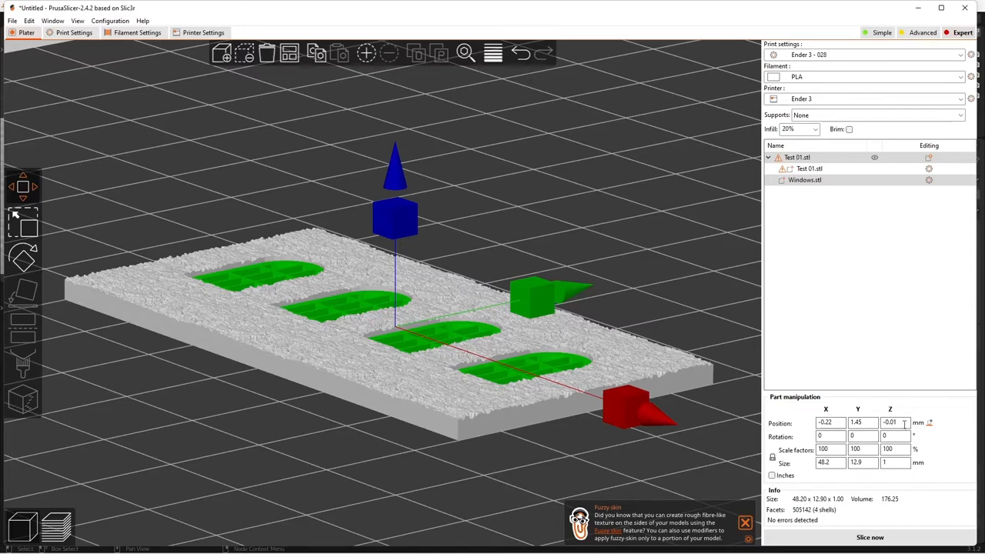
left_click(905, 422)
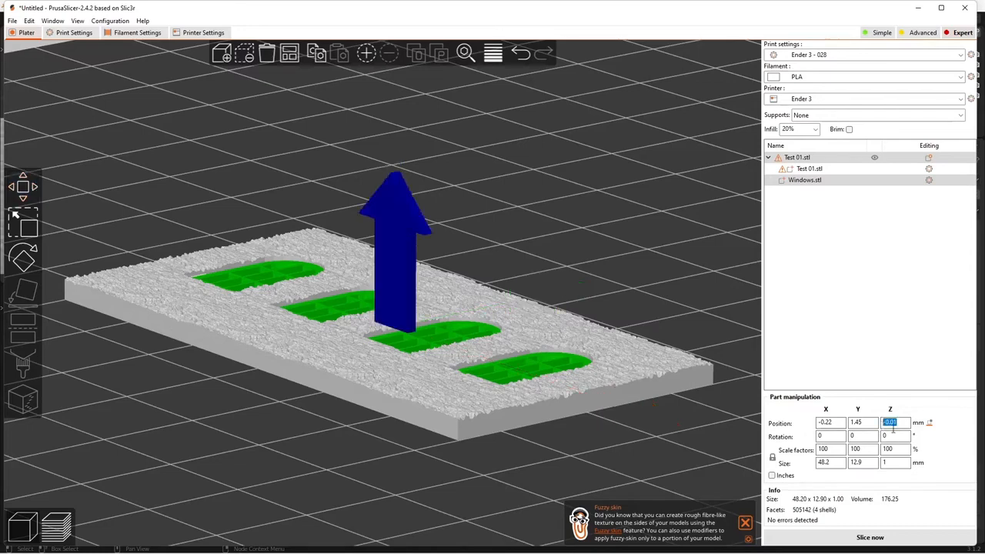
type("1")
key("Return")
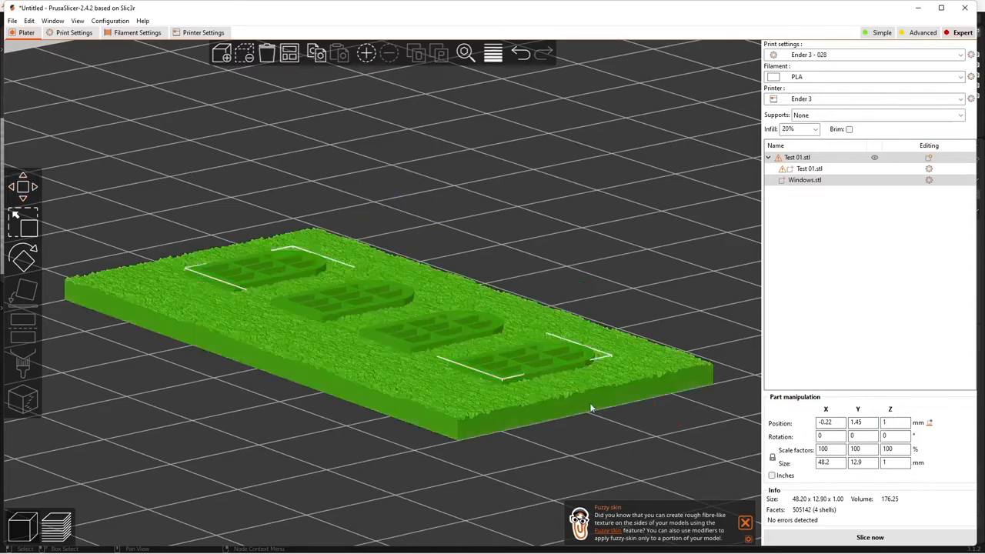
- Try the windows part at Z positions of 1.5 mm and 0.5 mm within the wall
left_click(895, 422)
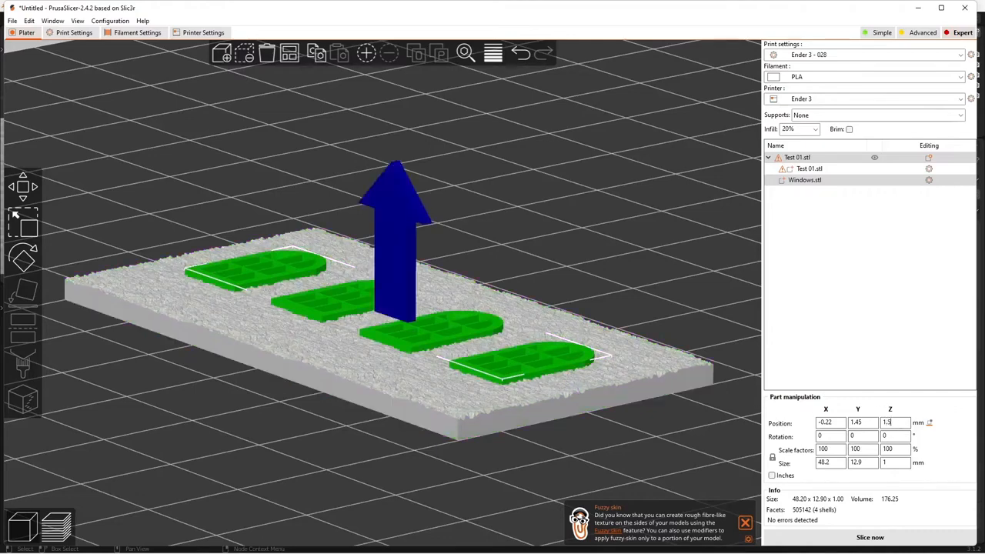
key("Return")
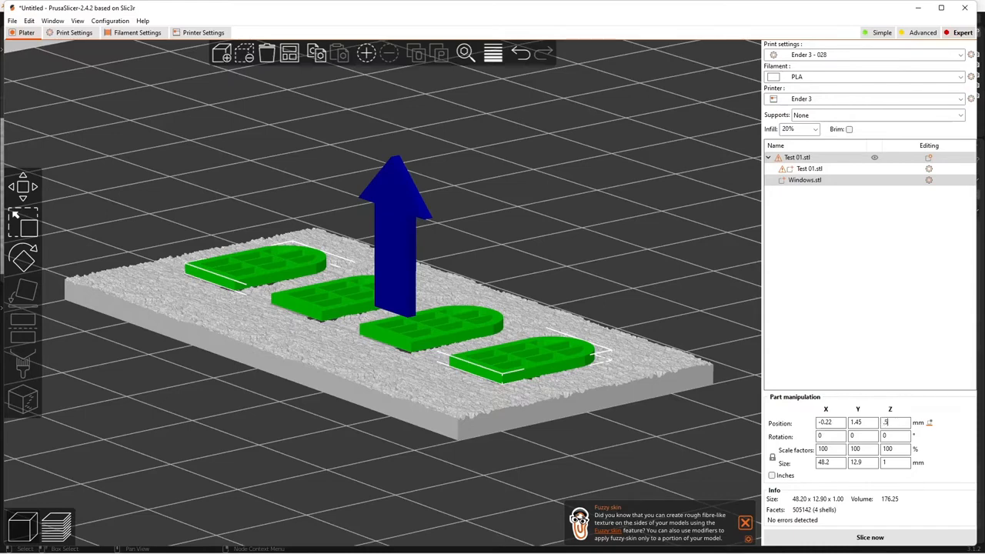
key("Return")
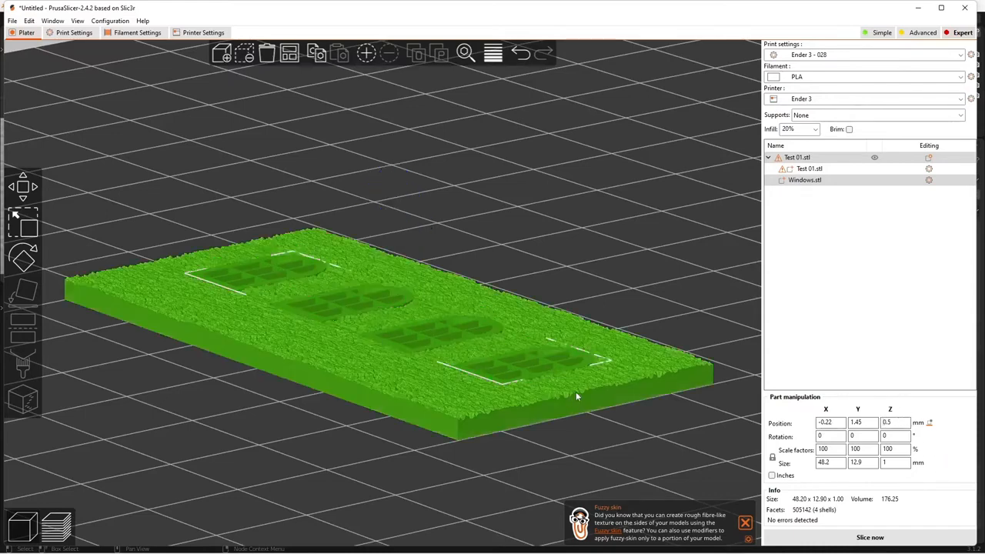
- Examine the windows' fit in the wall from an angle and from above
left_click(545, 385)
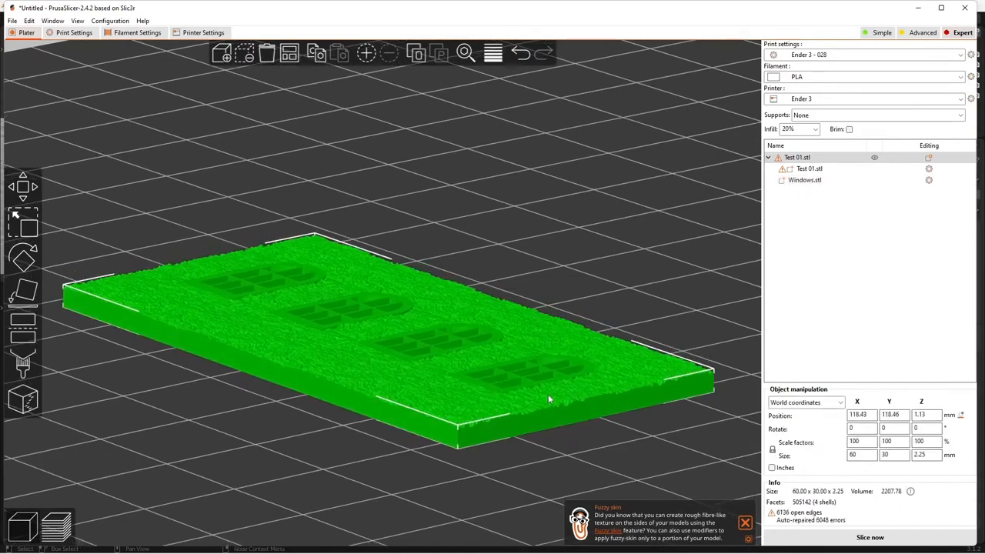
scroll(551, 389, "up", 1)
left_click_drag(528, 416, 531, 428)
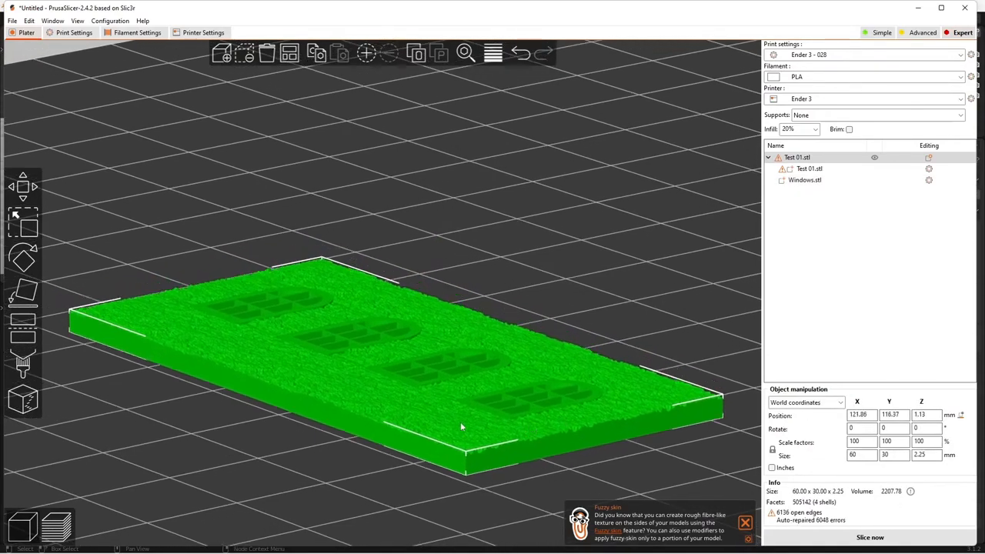
middle_click_drag(450, 413, 448, 366)
left_click_drag(423, 433, 453, 478)
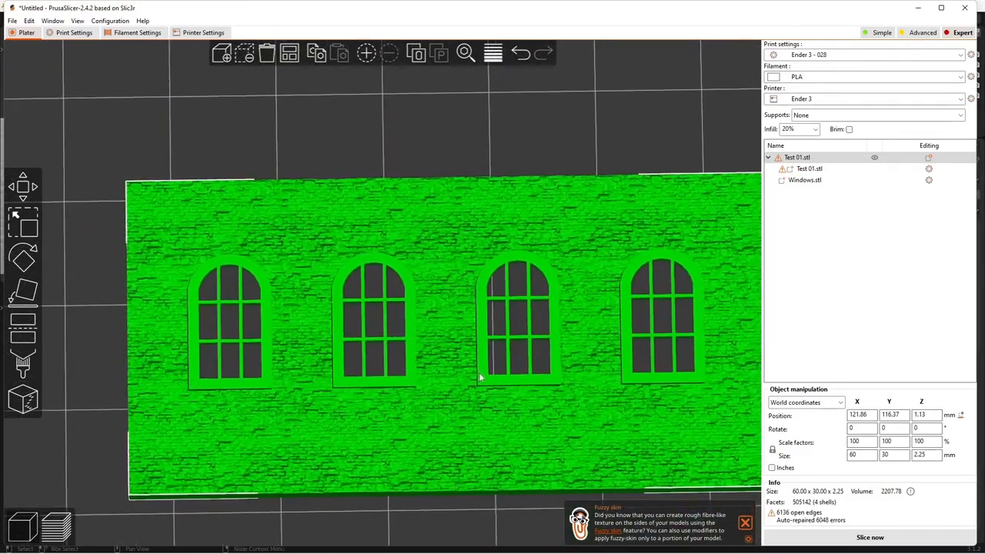
left_click(531, 517)
left_click(495, 456)
- Undo the accidental wall moves, leaving the windows part at a Z position of 0.5 mm
key("ctrl+z")
key("ctrl+z")
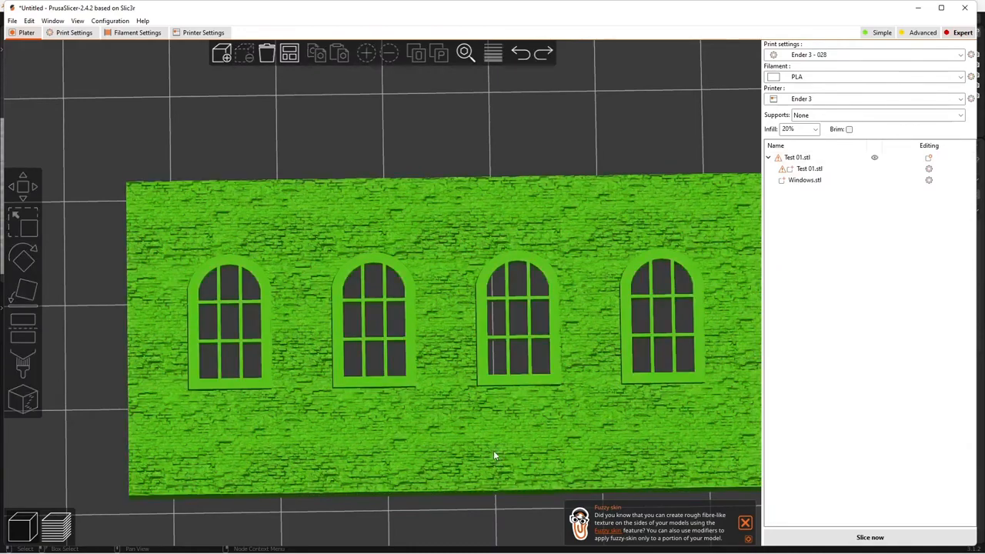
key("ctrl+z")
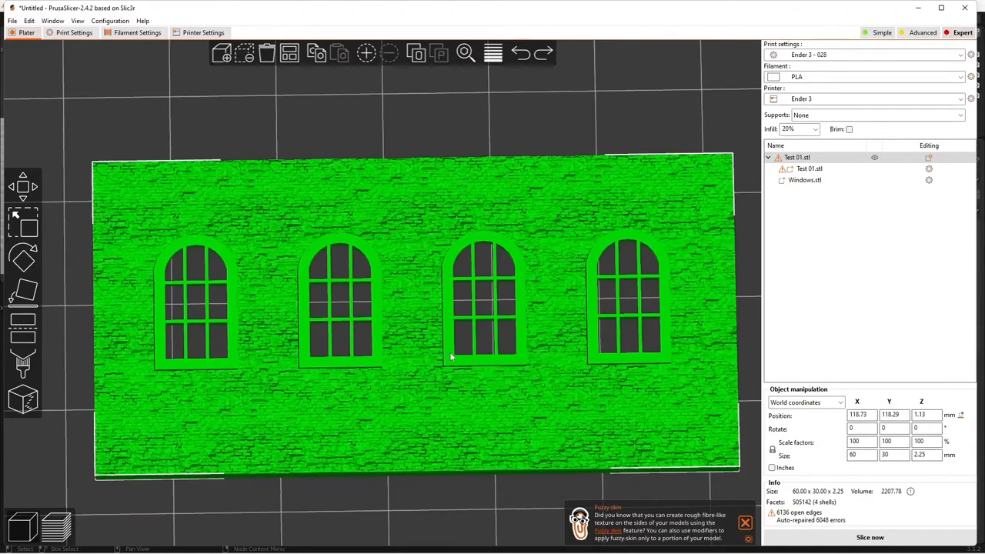
key("ctrl")
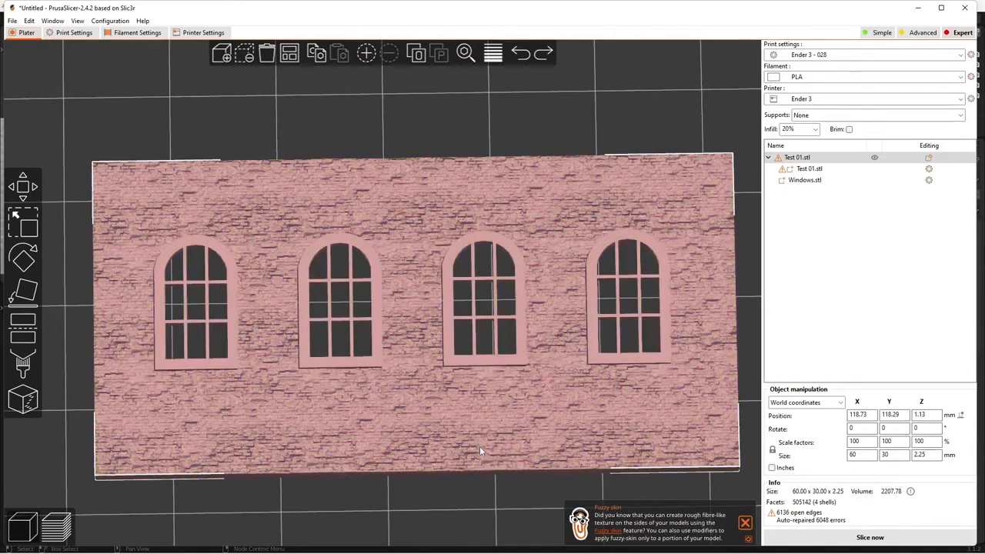
key("ctrl+z")
key("ctrl+z")
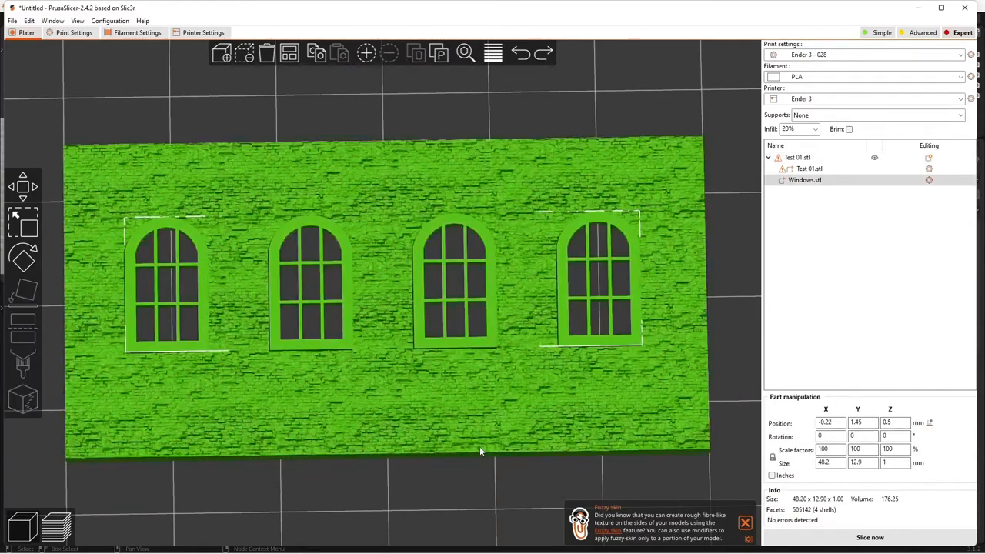
key("ctrl+z")
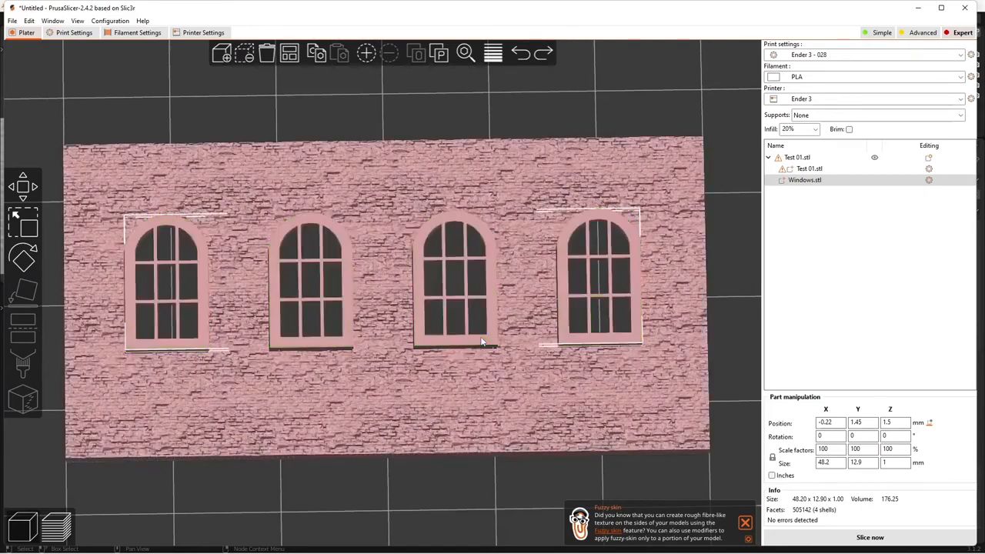
key("ctrl+z")
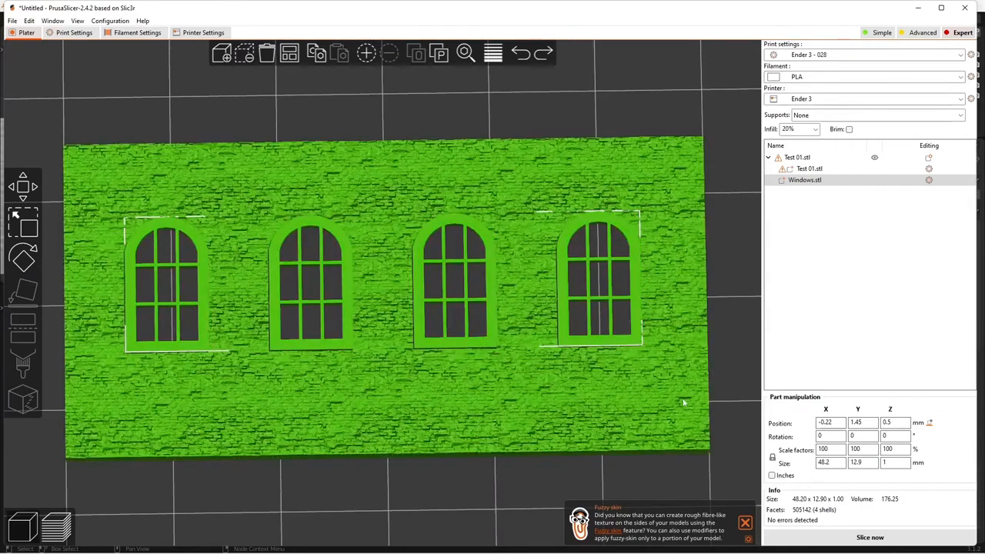
- Examine the recessed windows up close at an angle and from directly above and below the wall
mouse_move(726, 427)
middle_mouse_down()
mouse_move(734, 439)
mouse_move(701, 430)
mouse_move(715, 422)
middle_mouse_up()
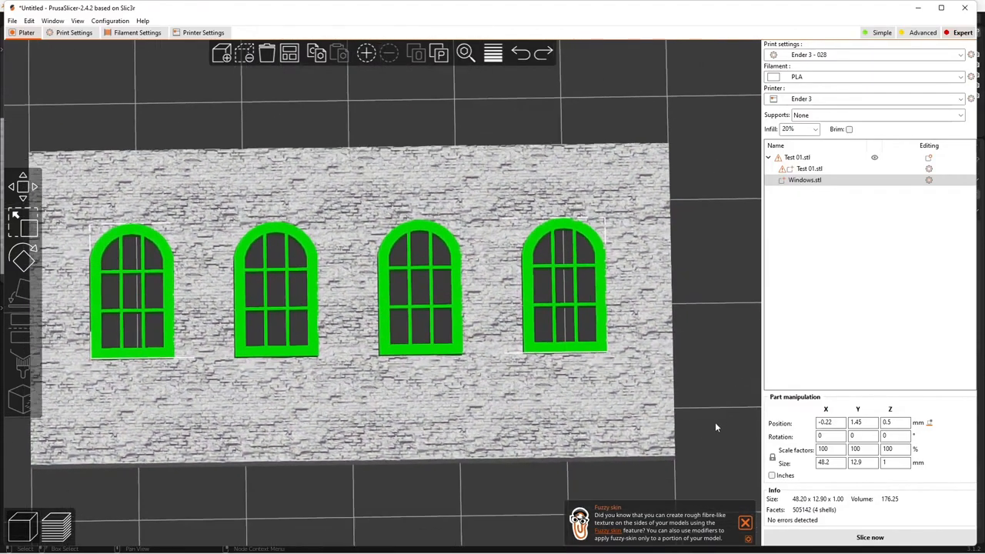
left_click_drag(715, 421, 682, 407)
scroll(516, 389, "up", 4)
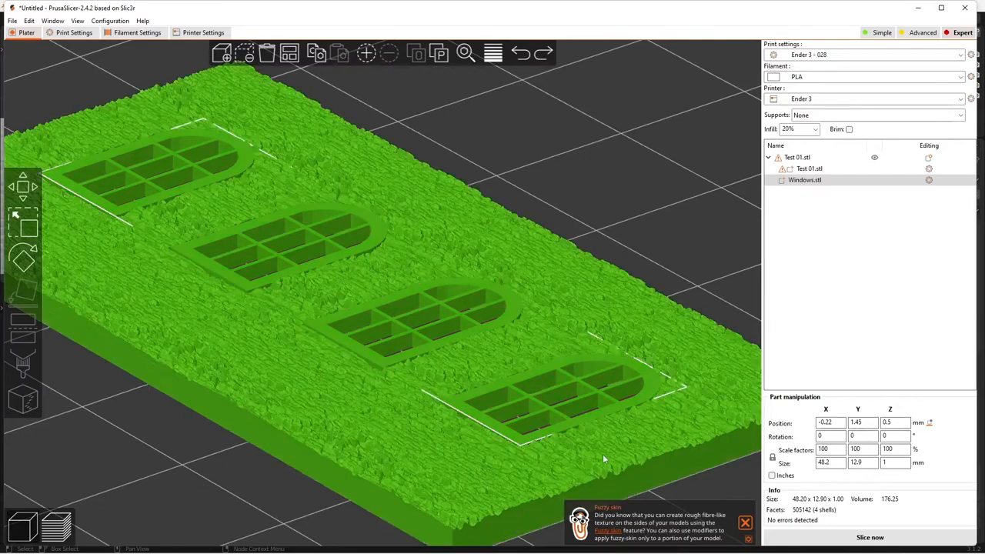
left_click_drag(604, 455, 531, 368)
left_click_drag(475, 416, 454, 435)
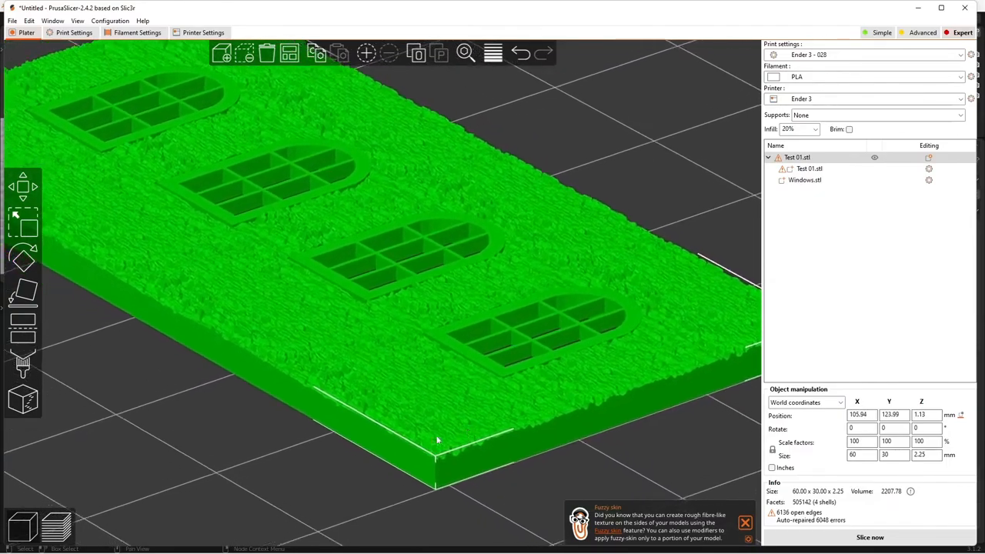
key("1")
left_click_drag(382, 508, 389, 500)
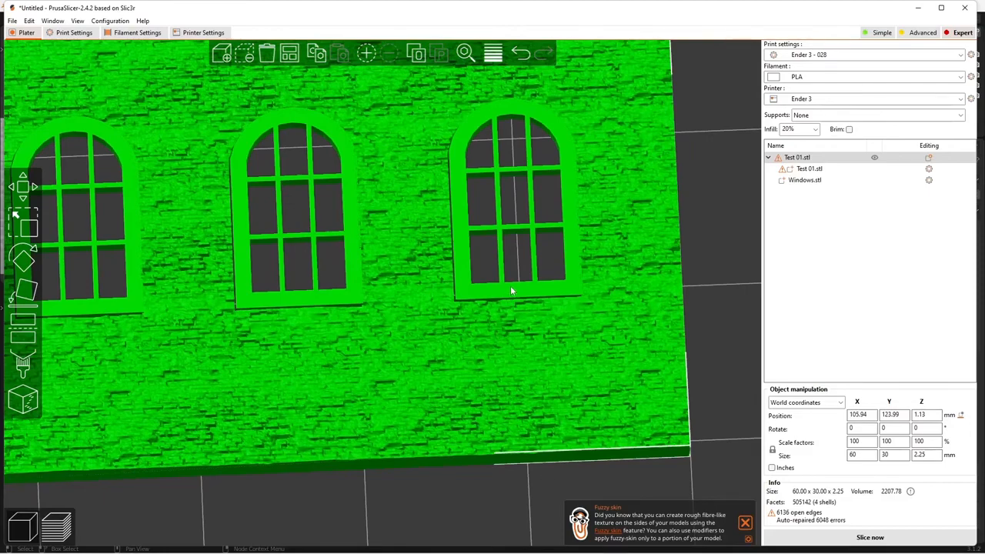
left_click(545, 502)
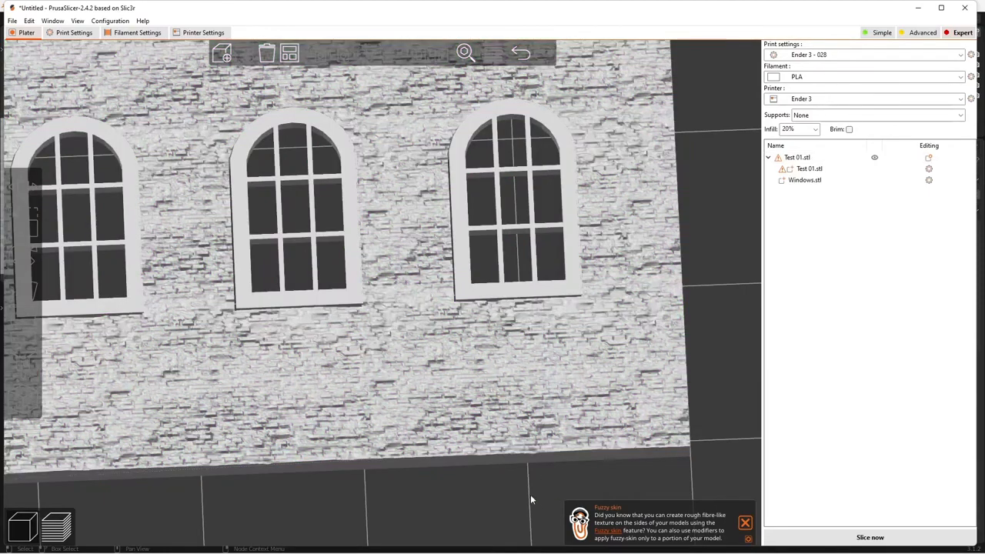
left_click_drag(531, 500, 528, 524)
key("1")
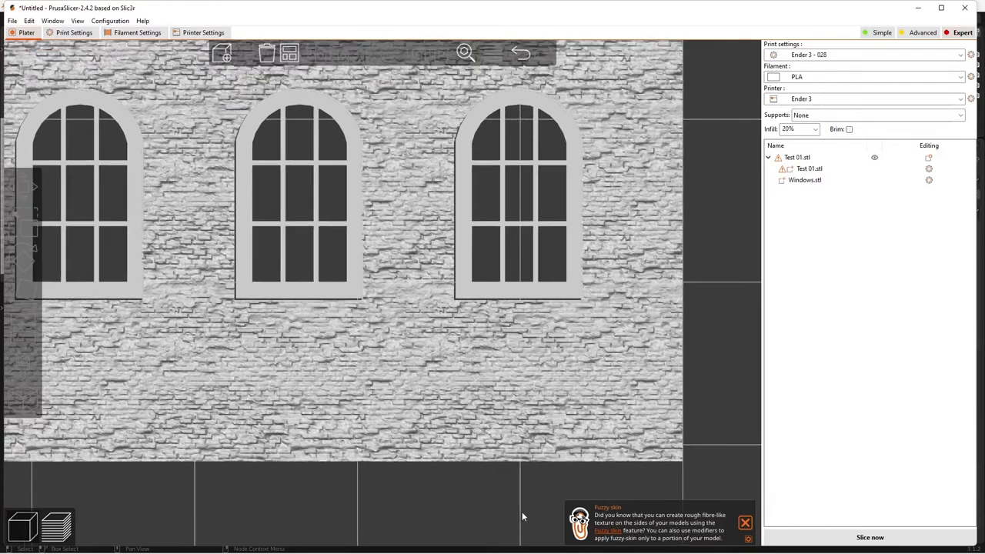
key("2")
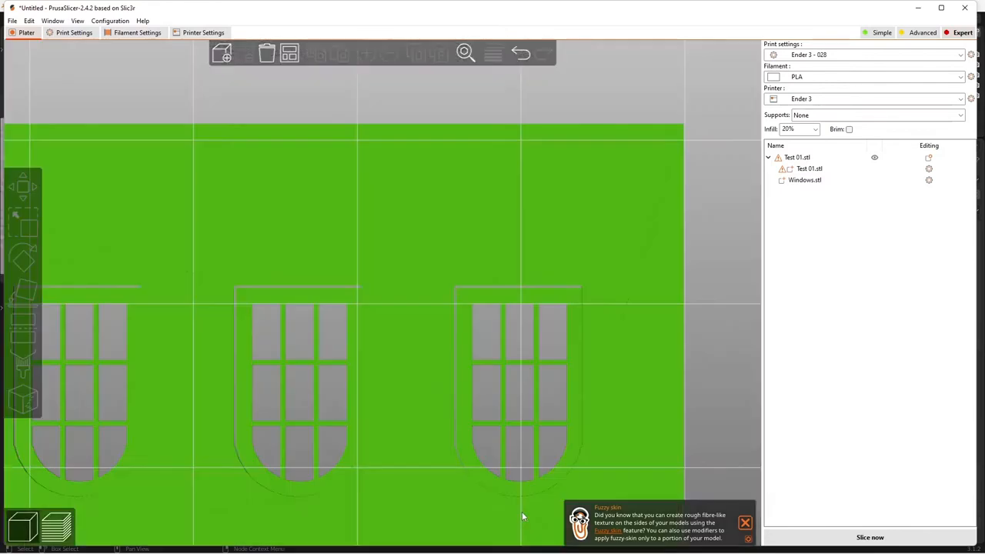
left_click(482, 503)
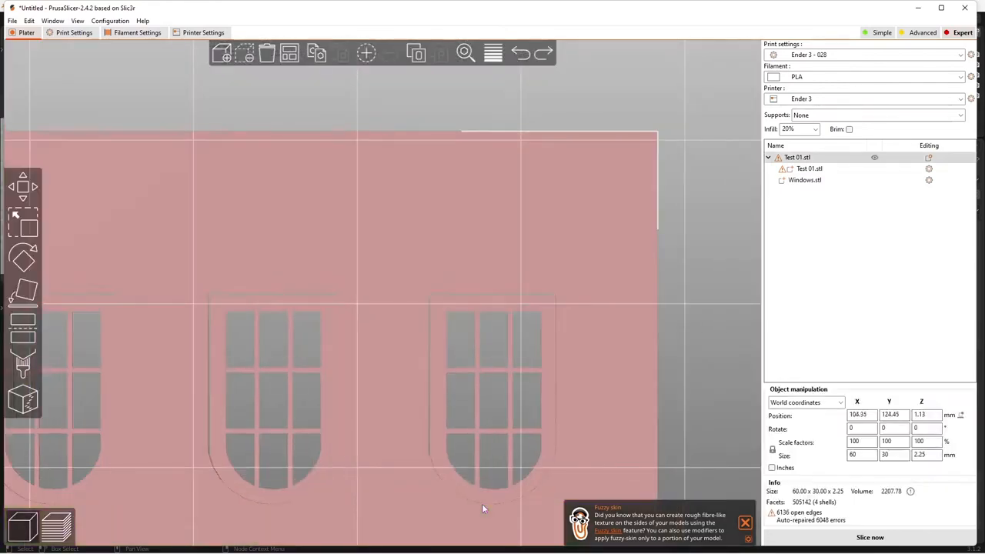
- Undo the recent moves until the windows part is back at 0 mm in X, Y and Z
key("ctrl+z")
key("ctrl+z")
key("ctrl+z")
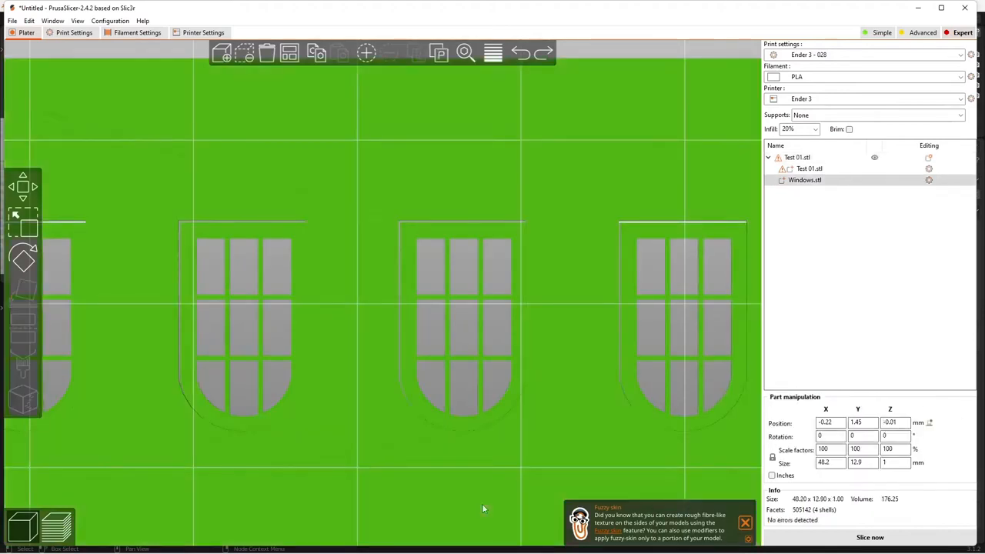
key("ctrl+z")
key("ctrl+z")
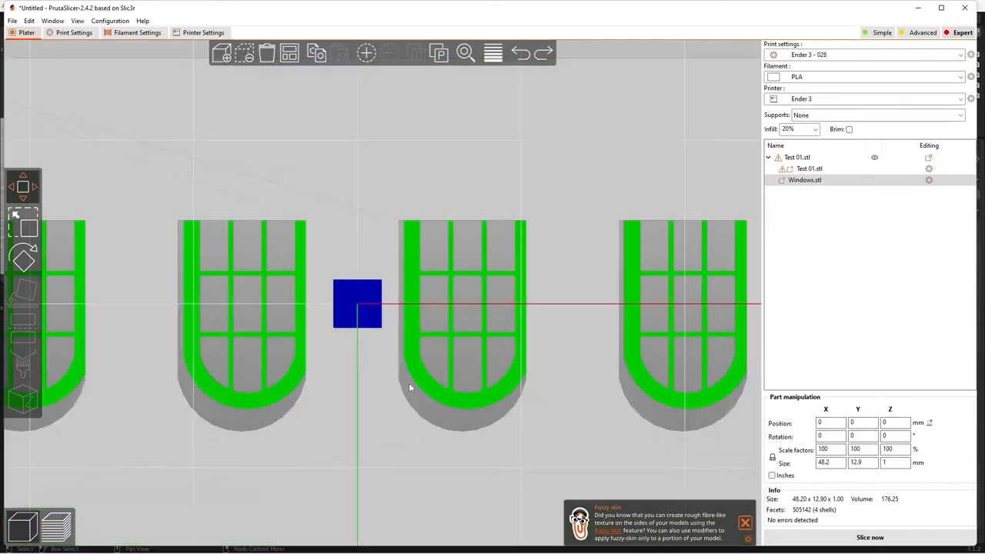
- Move the windows part to about X -0.28, Y 1.41 mm to fit the wall's arched openings, keeping Z at 0
left_click_drag(417, 373, 416, 397)
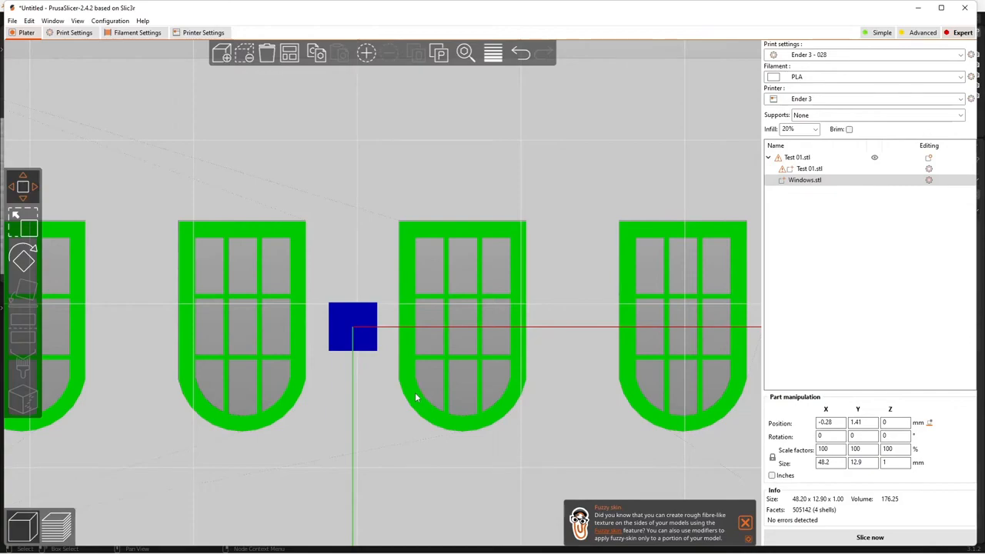
scroll(416, 396, "down", 5)
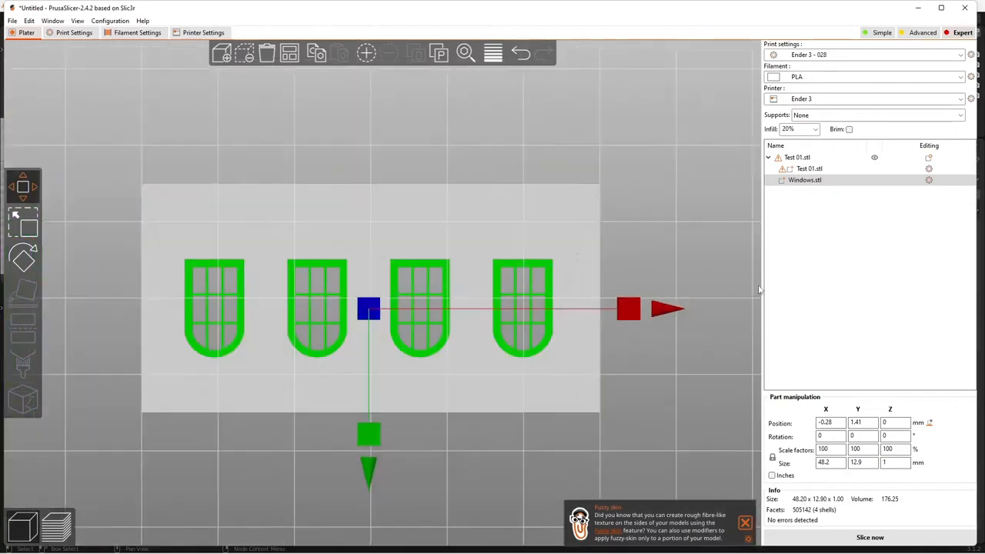
left_click_drag(663, 203, 652, 326)
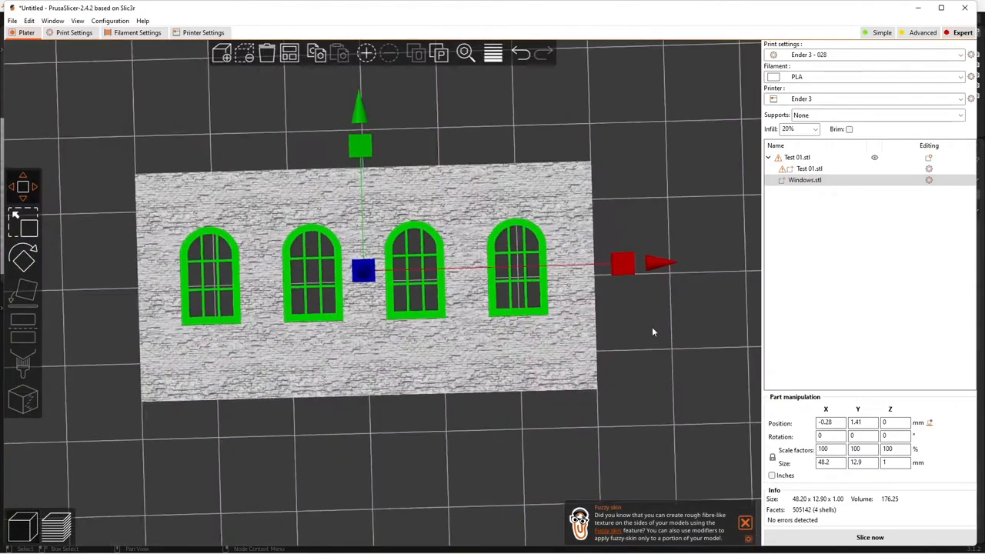
left_click(654, 354)
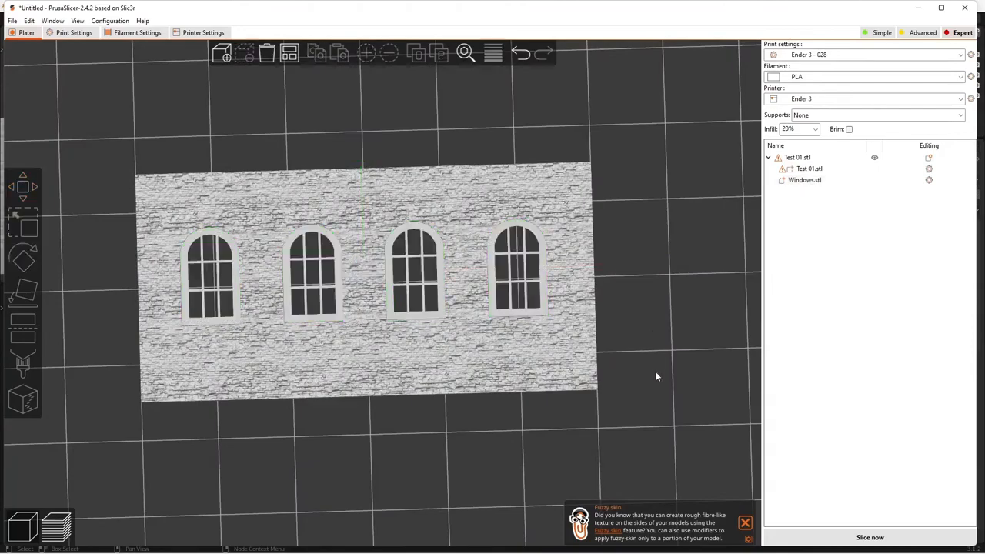
- Move the whole wall with its windows on the bed to about X 116.13, Y 118.14 mm
left_click(594, 385)
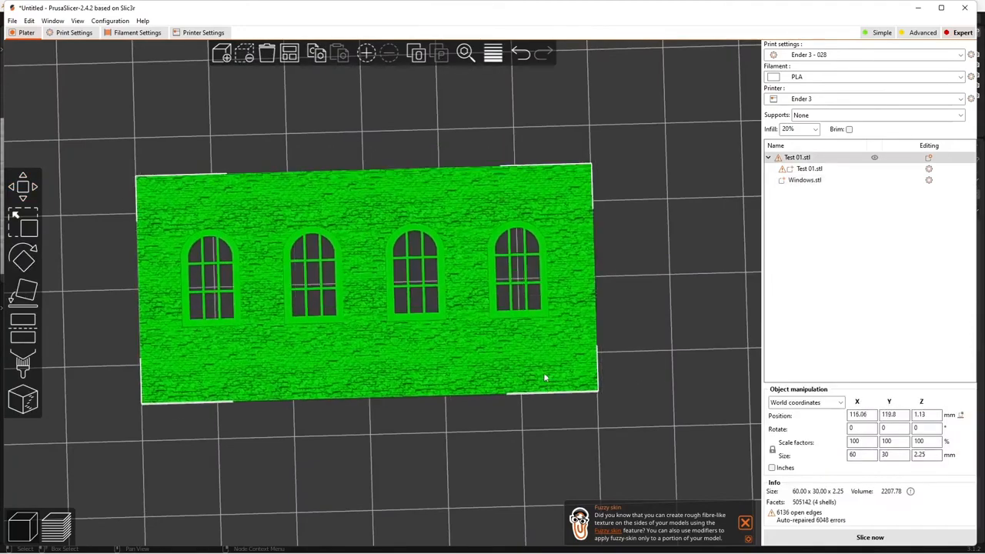
key("1")
left_click_drag(667, 405, 631, 395)
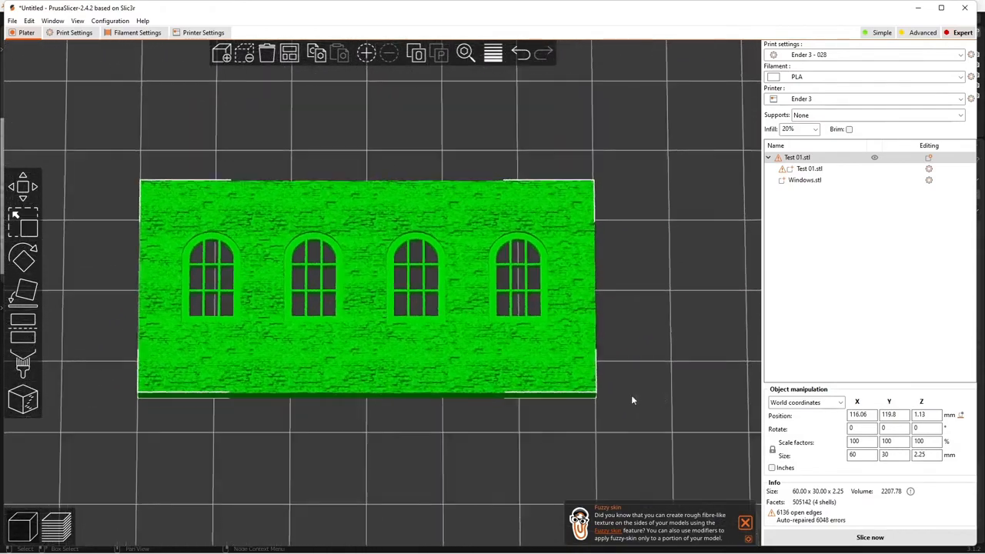
left_click_drag(504, 374, 482, 364)
right_click(429, 350)
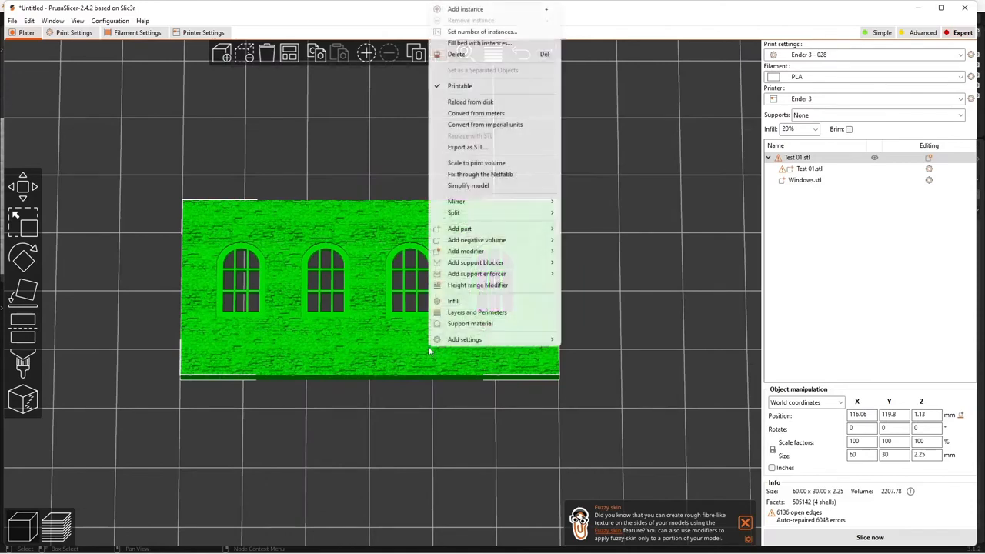
left_click(588, 395)
left_click_drag(475, 356, 475, 367)
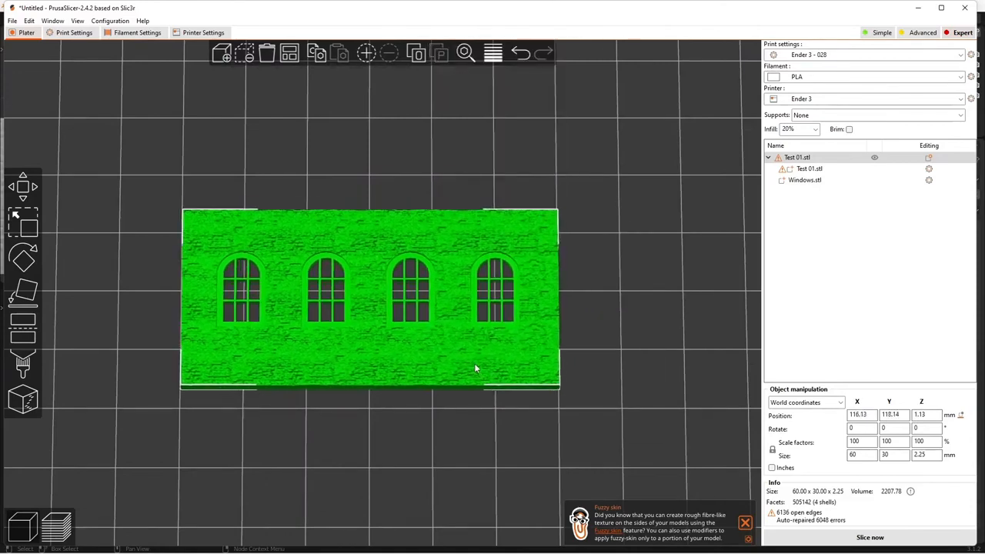
- Try to switch the printer preset to Elegoo Mars 2 Pro
left_click(961, 99)
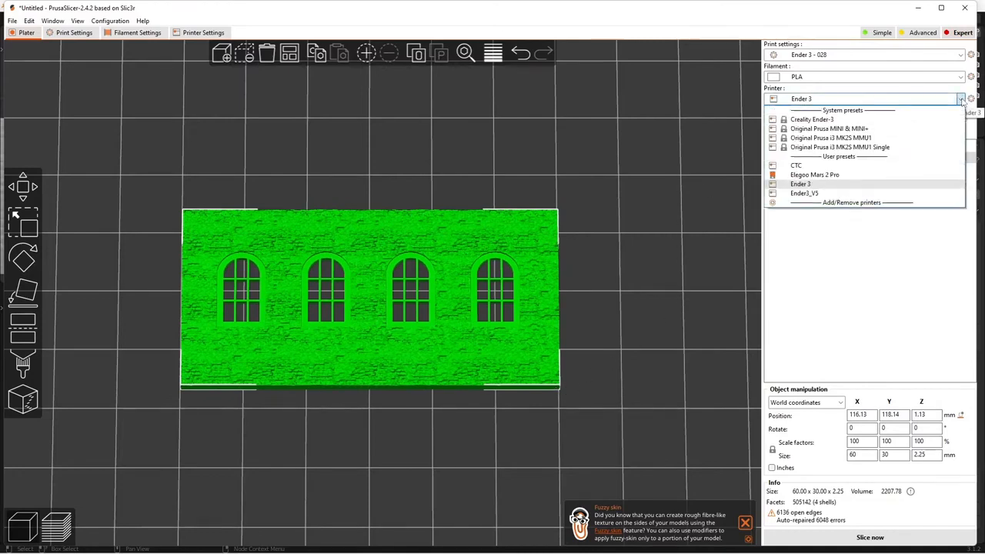
left_click(872, 179)
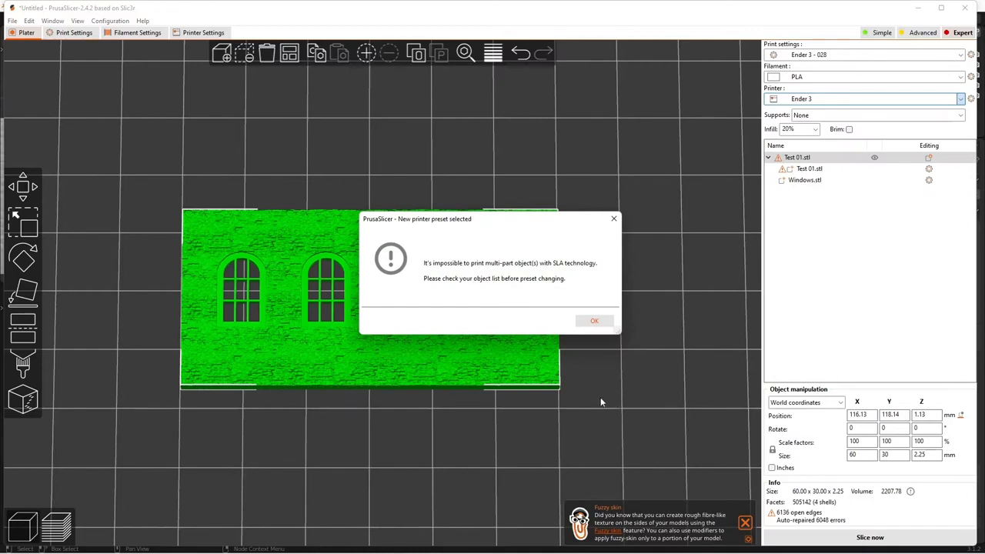
left_click(596, 321)
- Export the combined wall and windows as Test 02.stl in Downloads, replacing the existing file
right_click(513, 354)
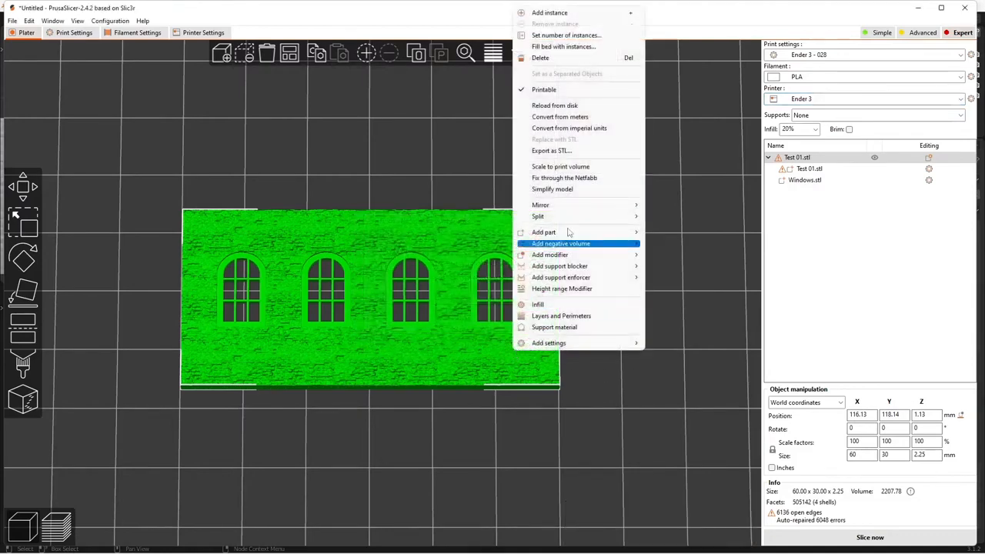
left_click(573, 151)
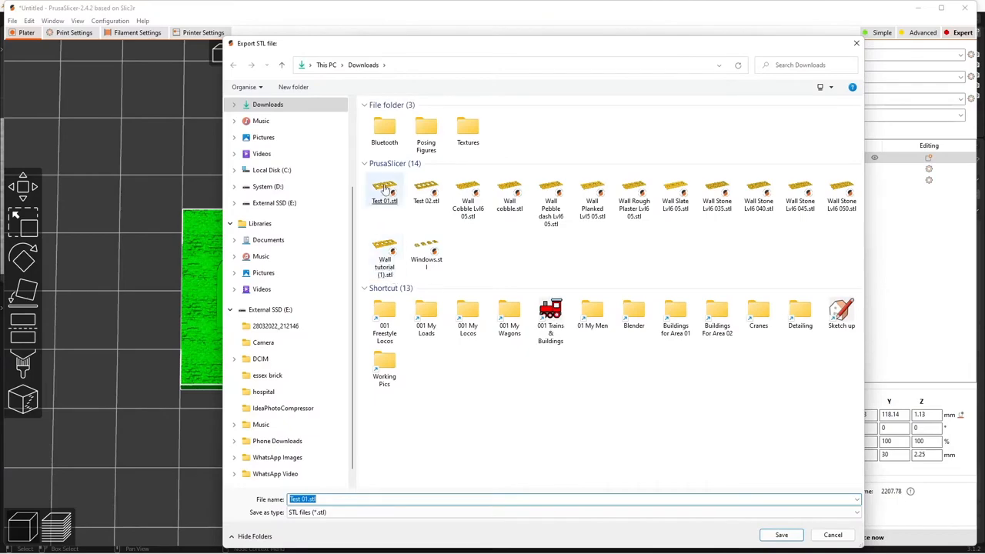
double_click(426, 192)
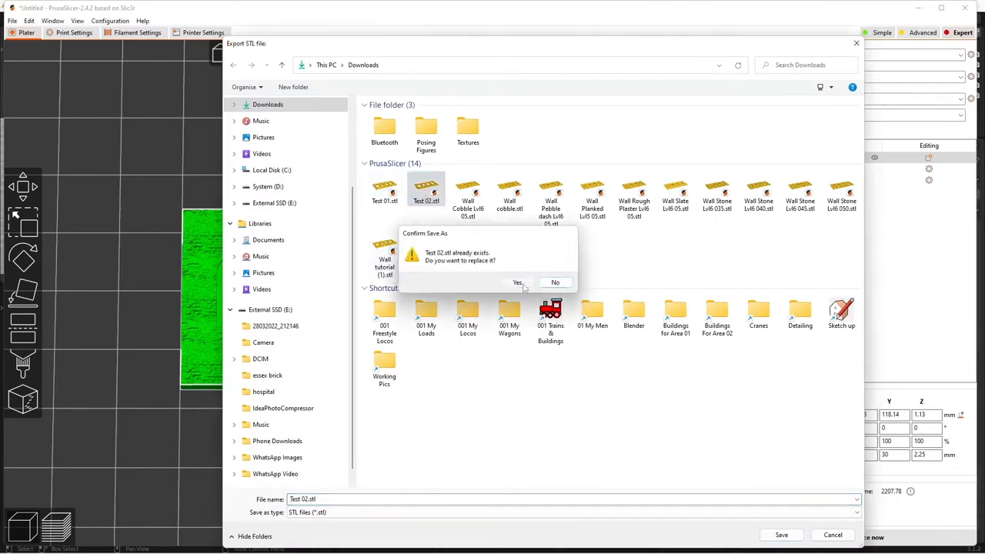
left_click(517, 282)
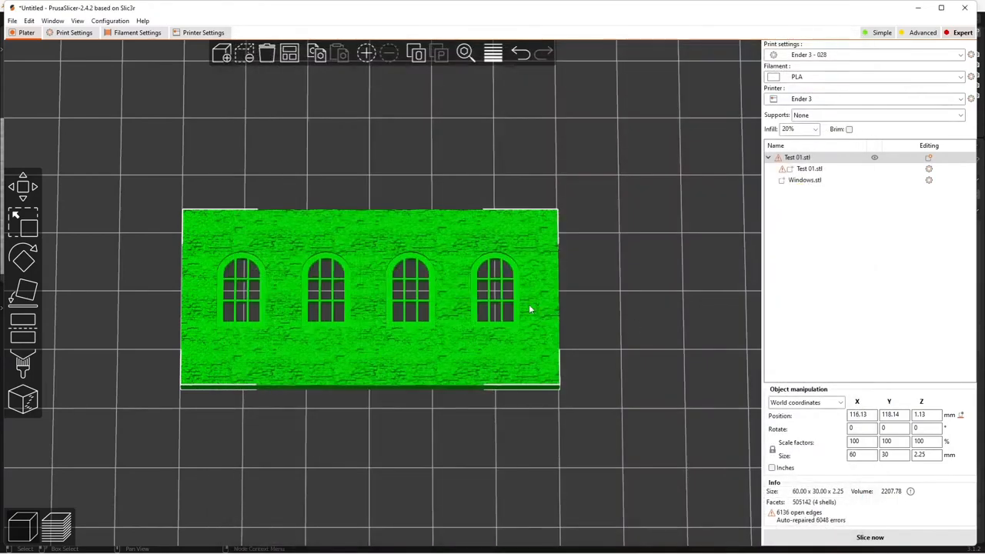
- Delete the multi-part wall from the bed and import Test 02.stl in its place
key("Delete")
left_click(221, 52)
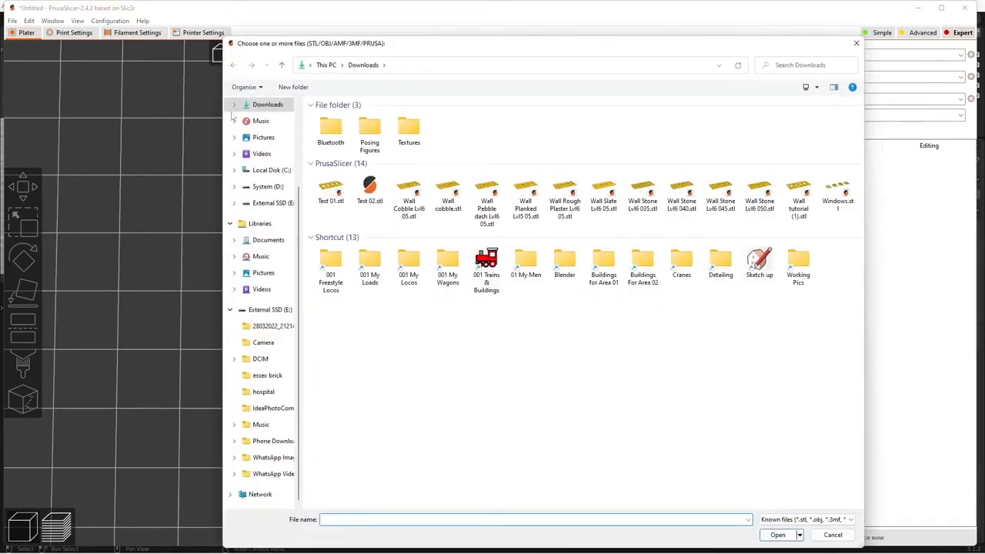
double_click(369, 188)
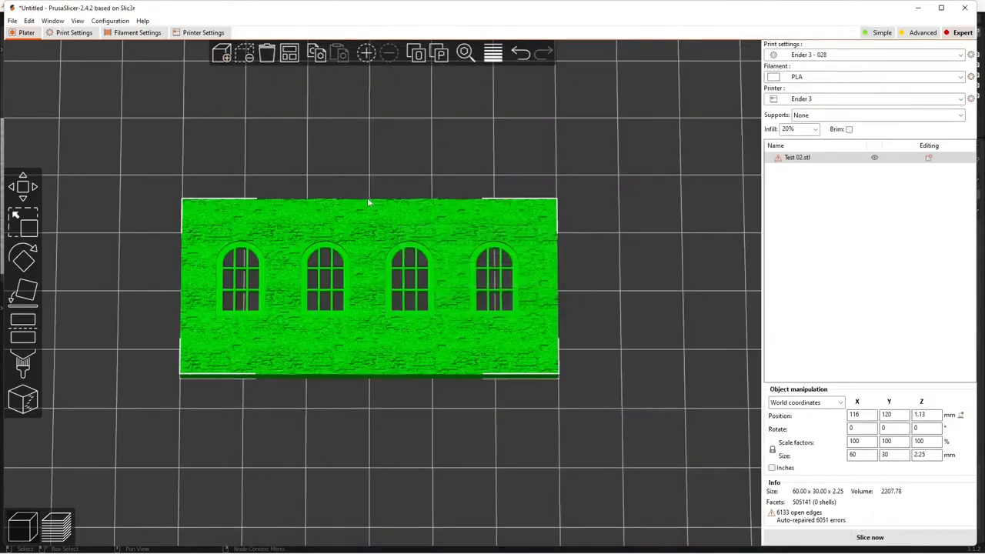
- Set the printer preset to Elegoo Mars 2 Pro and move the wall onto its bed at about X 40.64, Y 75.22 mm
left_click(961, 99)
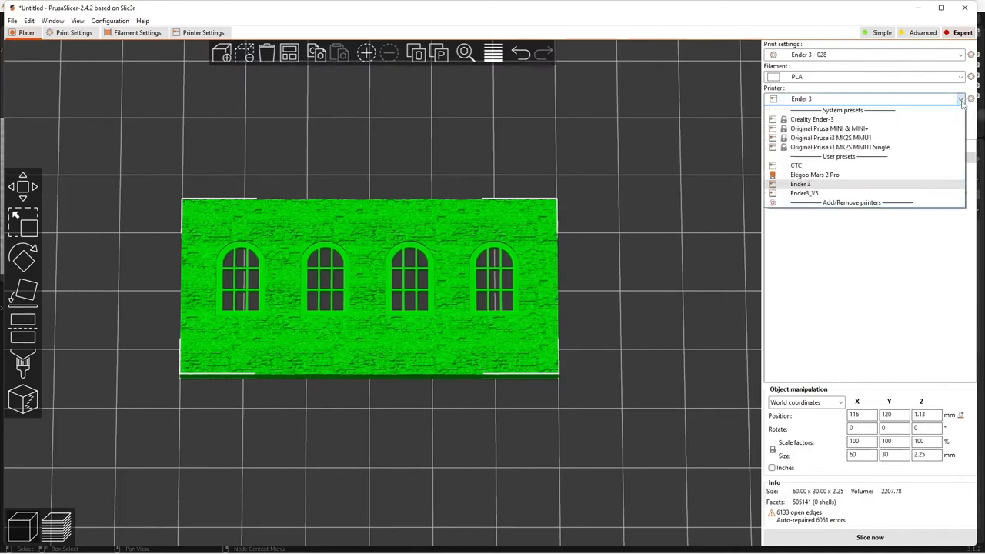
left_click(893, 176)
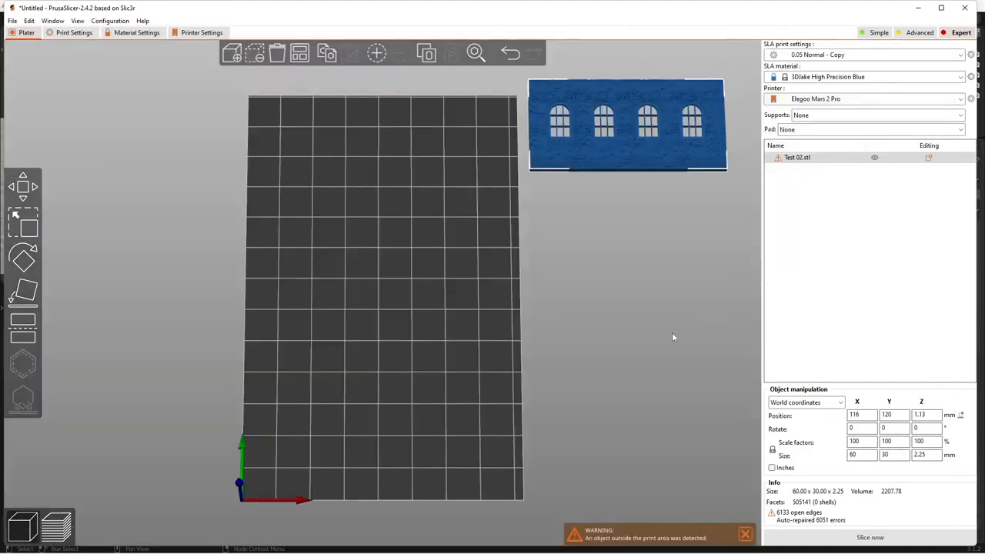
left_click_drag(588, 155, 362, 281)
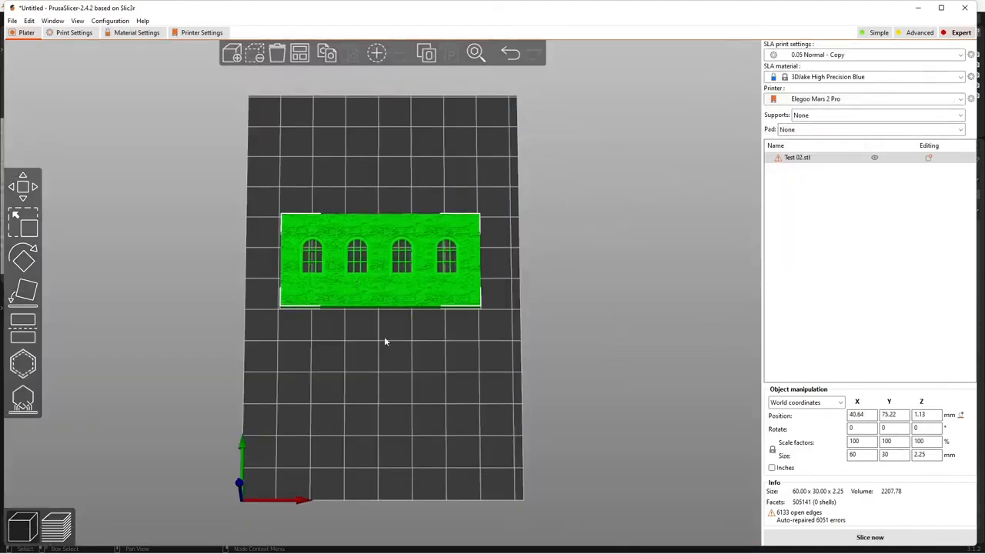
- Slice the Test 02.stl wall for the Elegoo Mars 2 Pro
left_click_drag(384, 336, 417, 383)
scroll(352, 313, "up", 5)
scroll(447, 400, "up", 2)
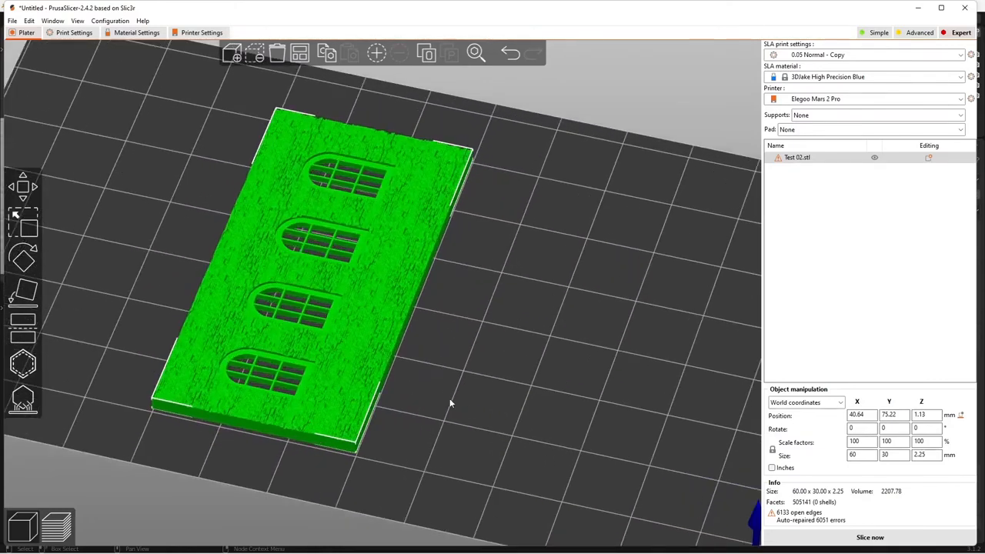
left_click(875, 538)
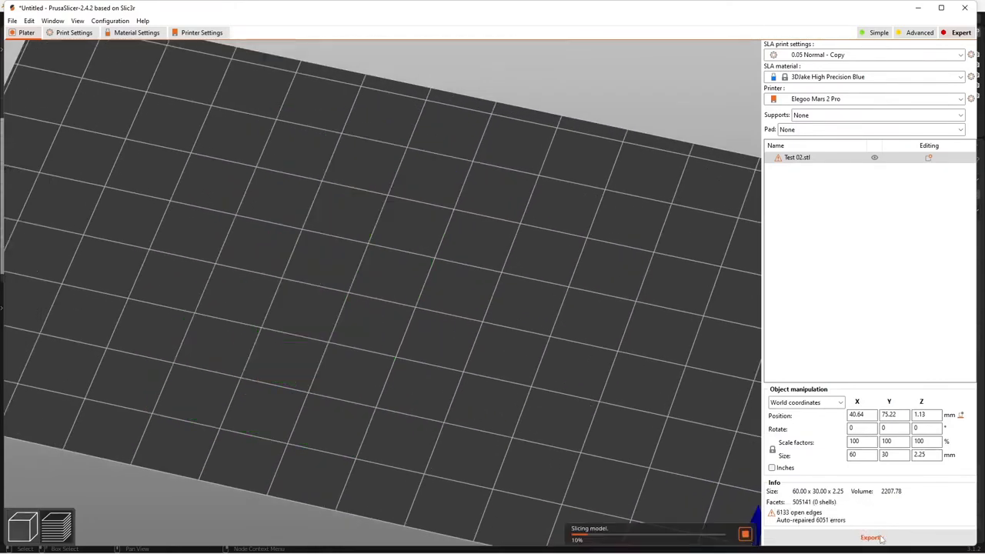
mouse_move(513, 400)
left_mouse_down()
mouse_move(534, 415)
mouse_move(523, 412)
left_mouse_up()
scroll(488, 400, "up", 5)
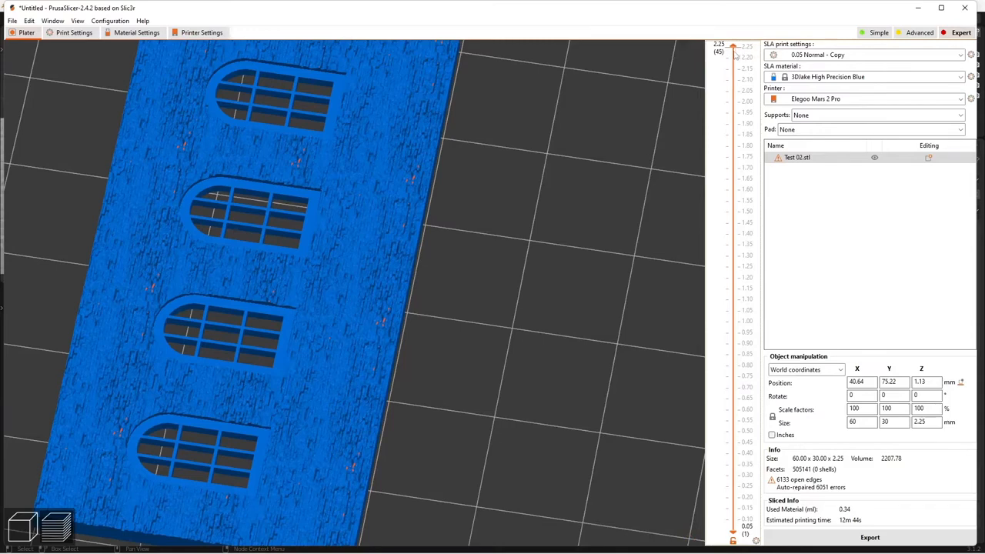
- Examine the brick relief in the top layers from 2.25 down to 2.10 mm and return to the full height
left_click_drag(735, 52, 735, 59)
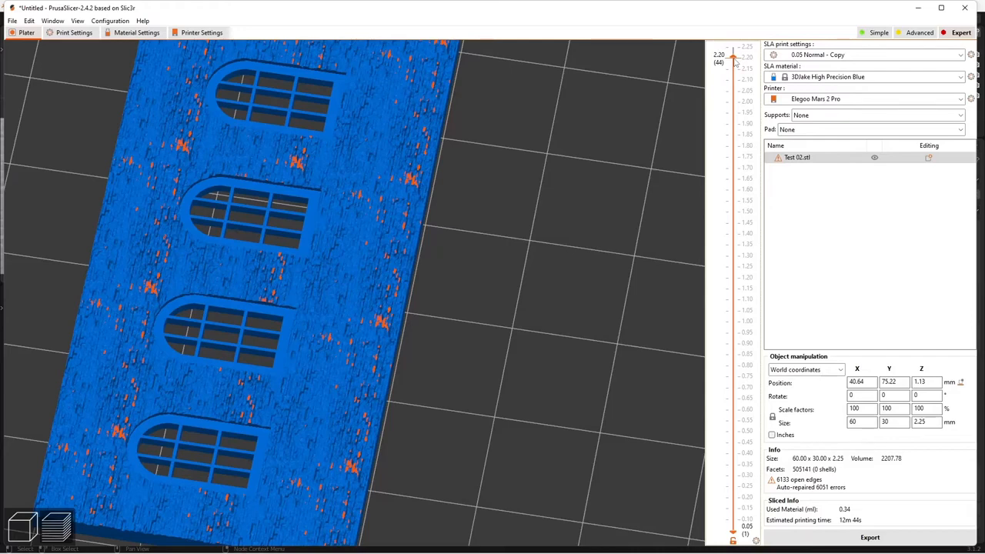
left_click_drag(735, 65, 736, 70)
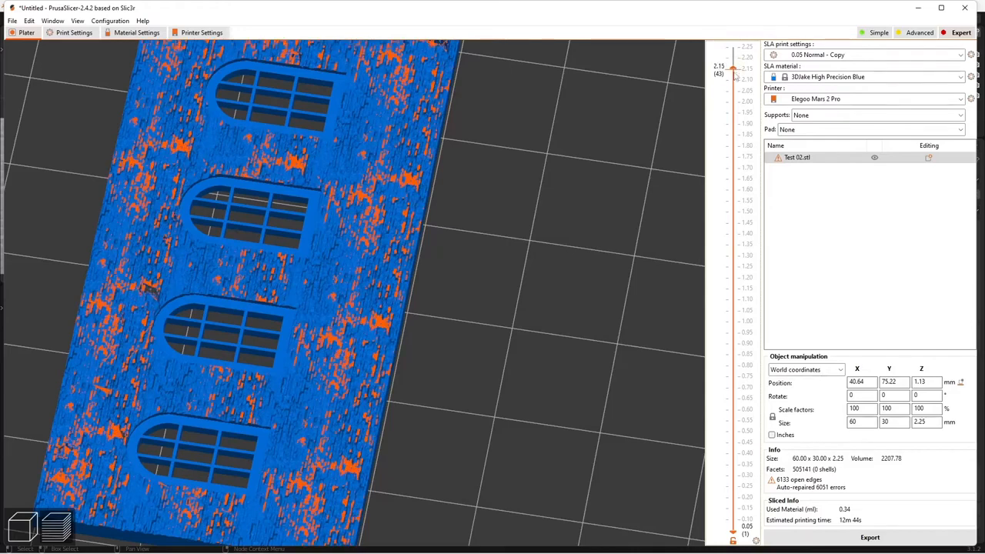
left_click_drag(735, 73, 734, 80)
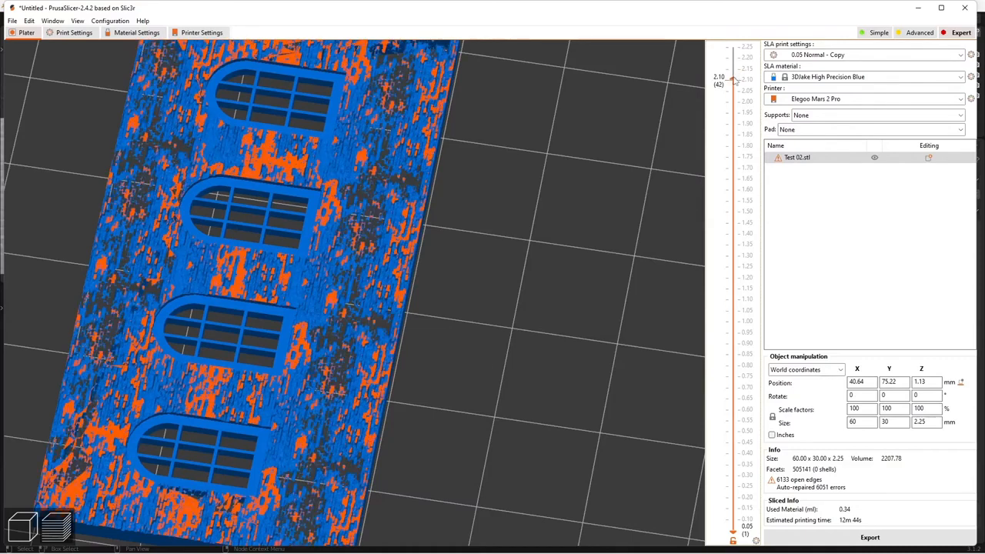
left_click_drag(734, 83, 750, 43)
left_click_drag(628, 380, 600, 377)
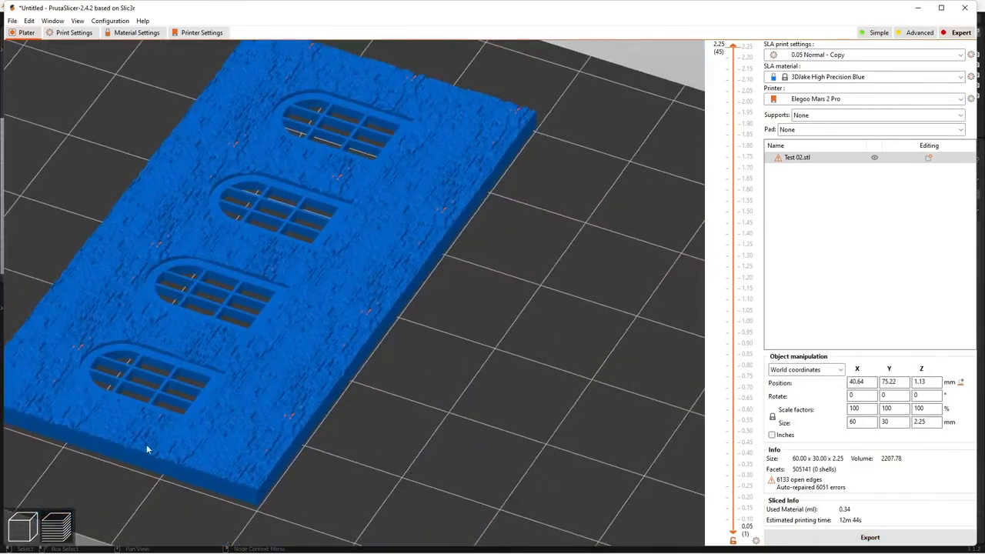
- Examine the wall and its arched windows from several angles, alternating between the 3D editor view and the sliced preview
left_click(23, 527)
left_click_drag(538, 492, 532, 462)
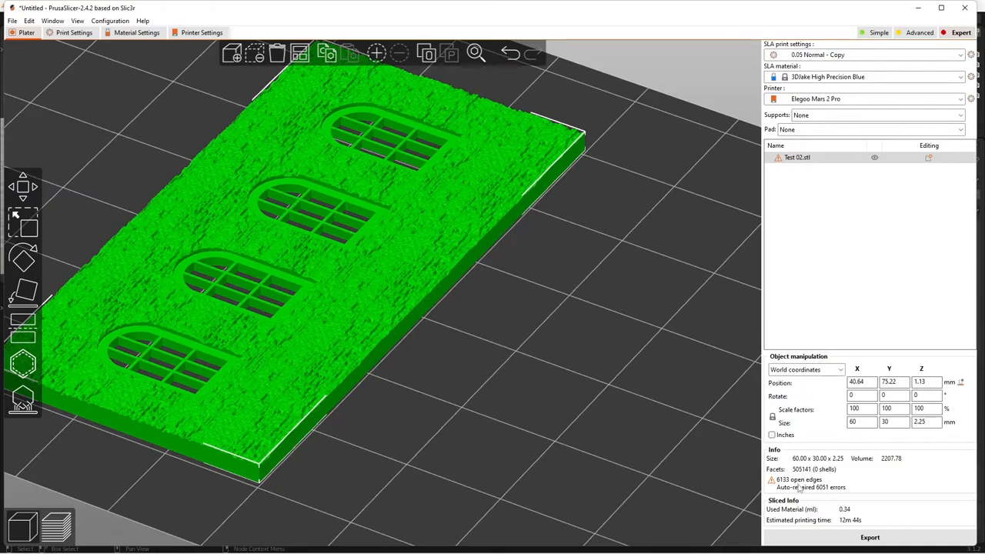
mouse_move(457, 412)
left_mouse_down()
mouse_move(462, 367)
mouse_move(455, 429)
left_mouse_up()
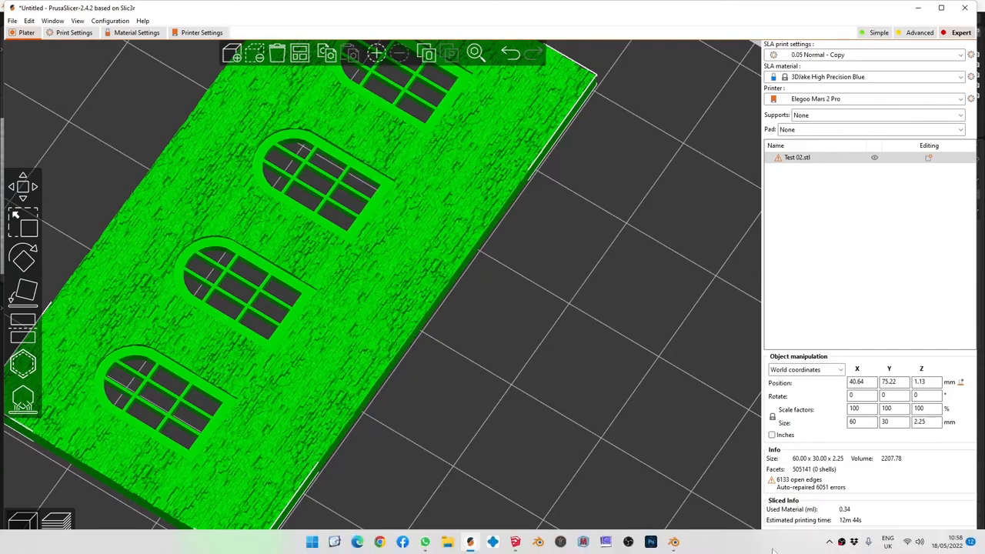
key("Tab")
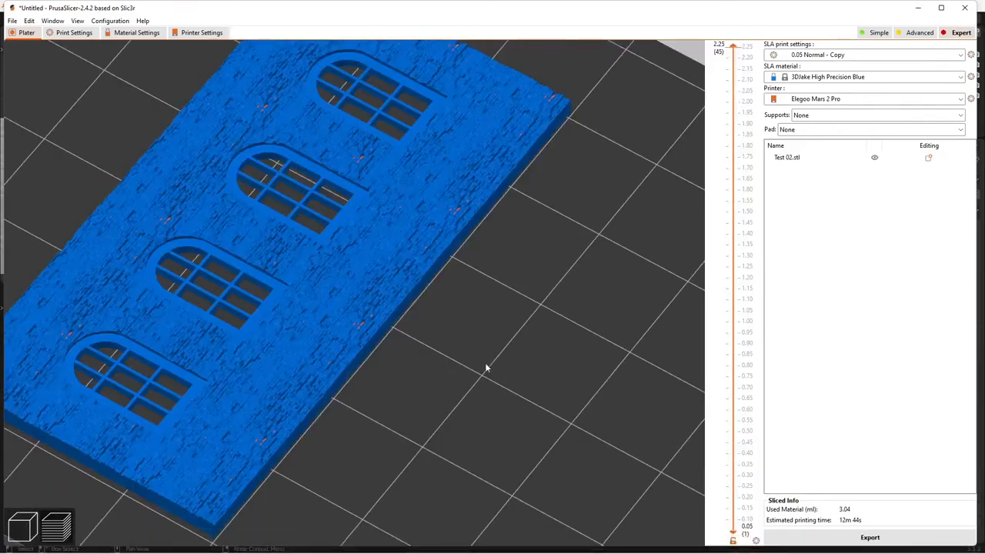
scroll(485, 362, "down", 3)
left_click_drag(426, 377, 485, 366)
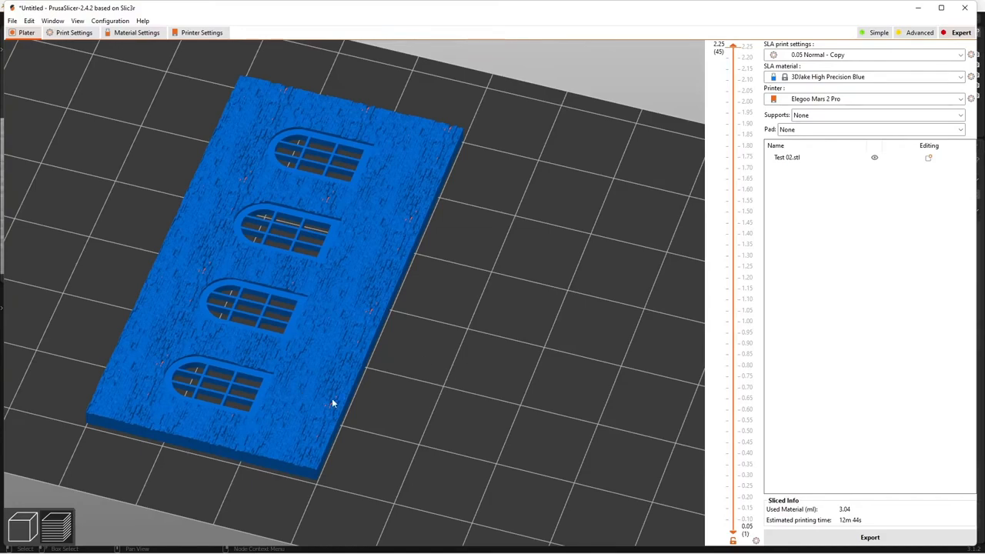
left_click(23, 527)
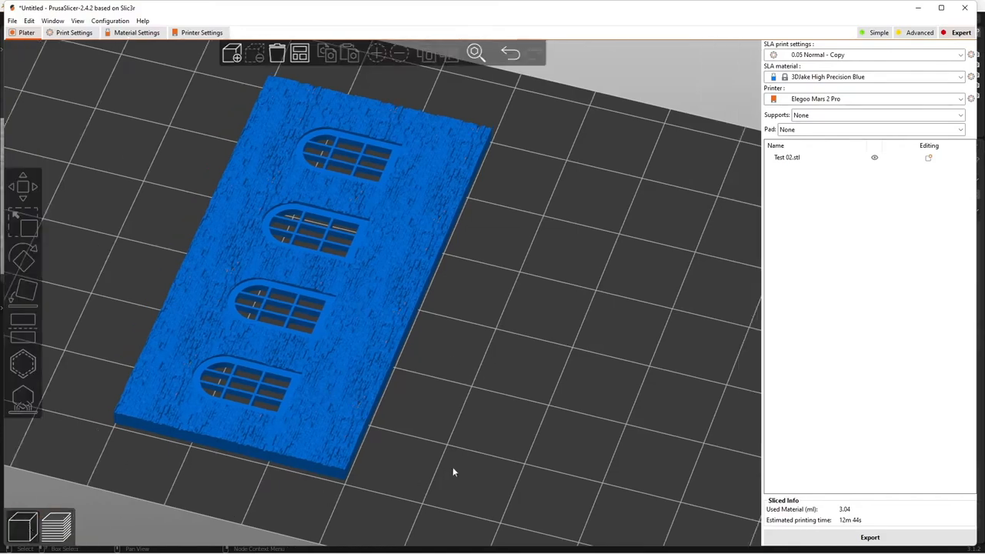
mouse_move(454, 472)
left_mouse_down()
mouse_move(436, 444)
mouse_move(446, 409)
mouse_move(450, 467)
left_mouse_up()
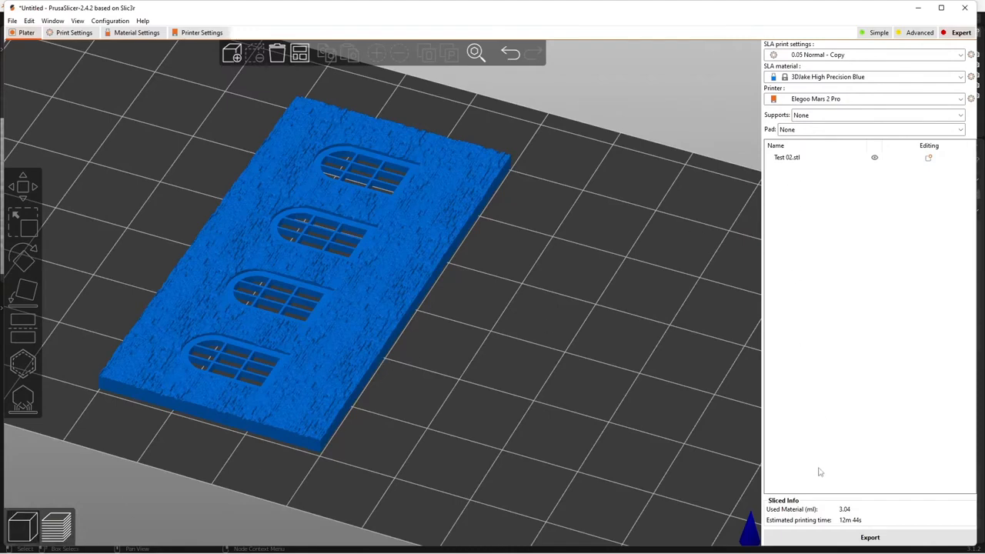
left_click_drag(624, 428, 616, 437)
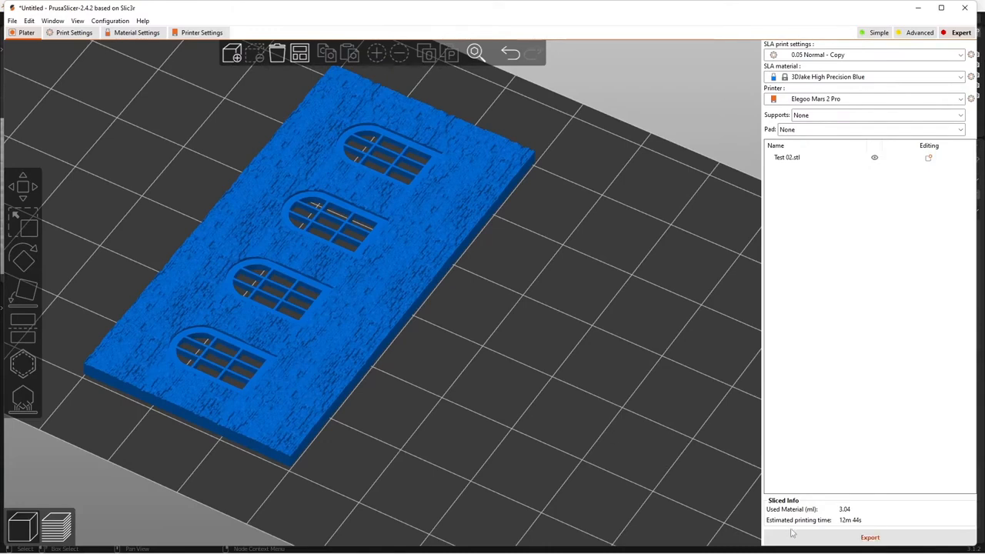
- Check the sliced preview down to the 1.75 mm layer, restore the full height and look over the whole wall
left_click(55, 531)
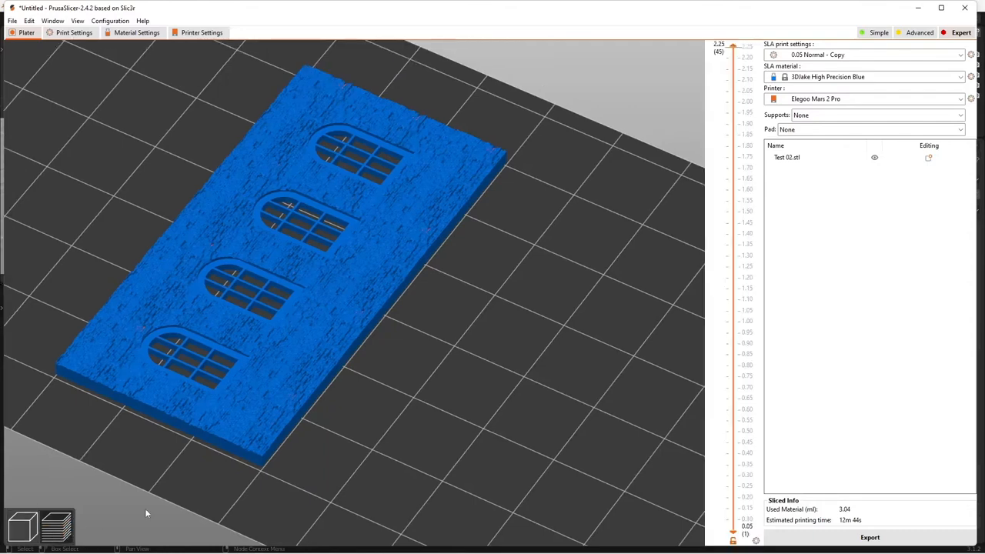
left_click_drag(735, 49, 735, 157)
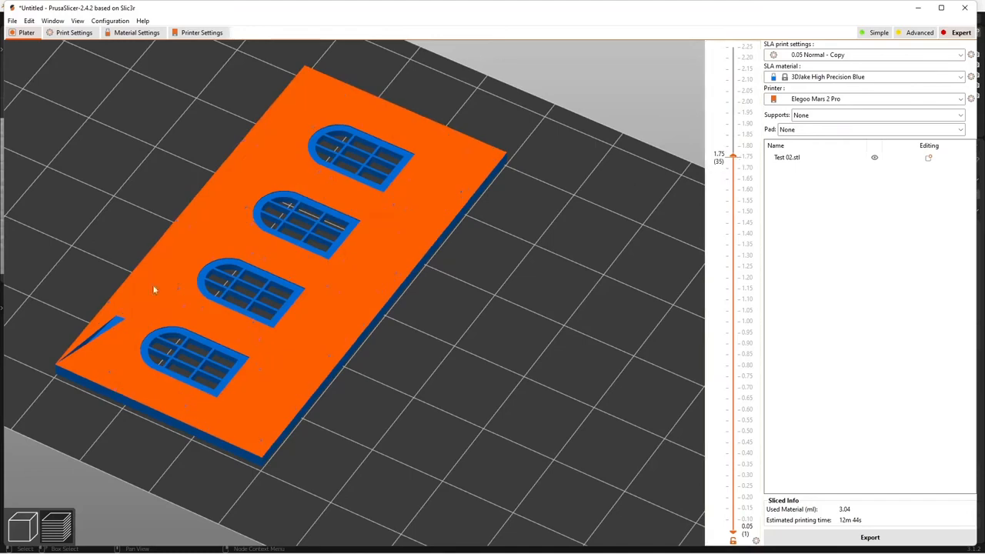
mouse_move(151, 478)
left_mouse_down()
mouse_move(182, 462)
mouse_move(184, 427)
mouse_move(160, 485)
left_mouse_up()
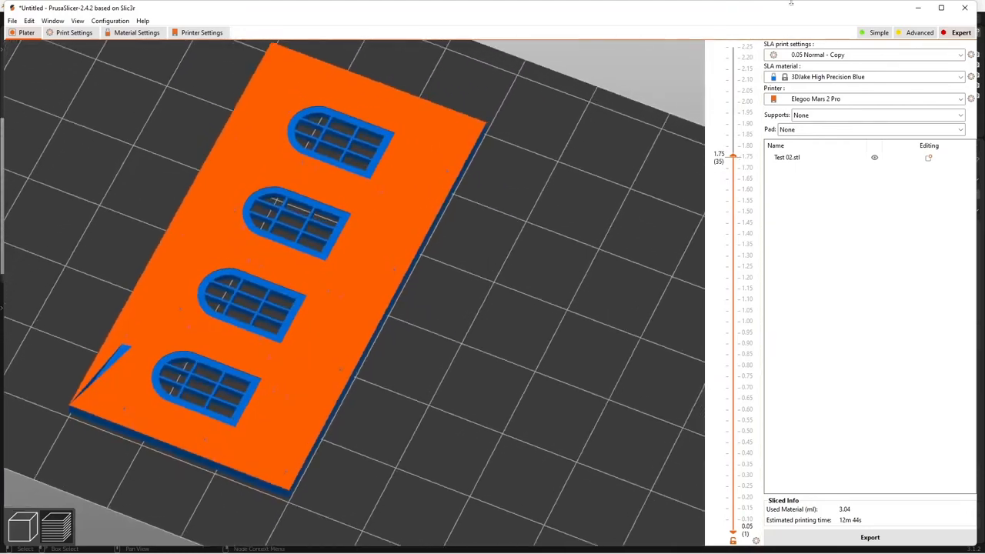
left_click_drag(732, 156, 740, 48)
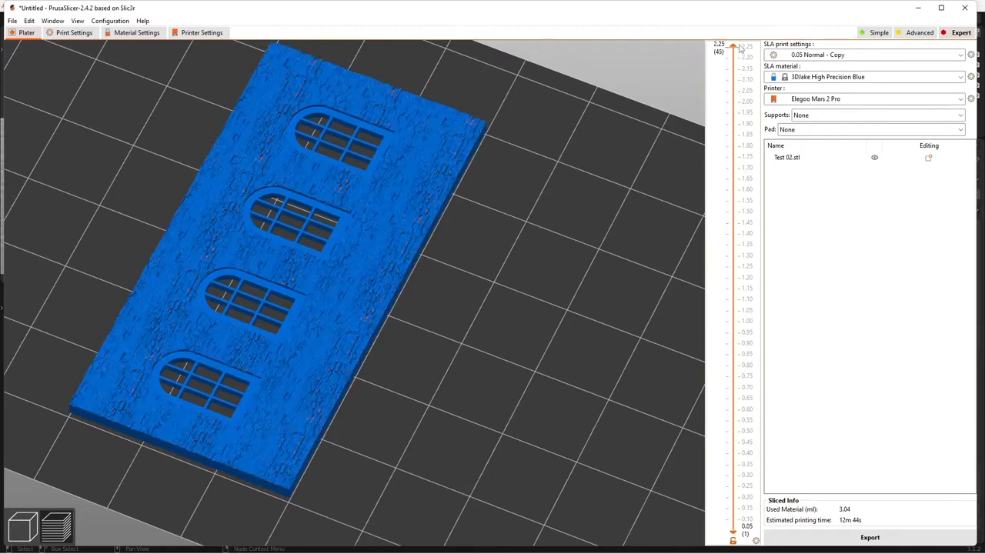
left_click_drag(554, 292, 516, 314)
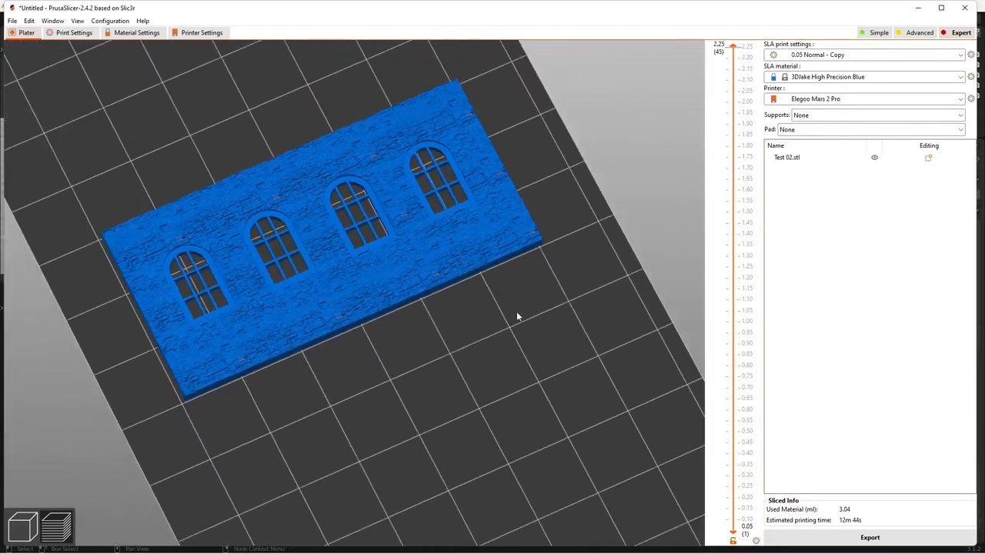
scroll(517, 311, "down", 2)
left_click_drag(442, 354, 406, 357)
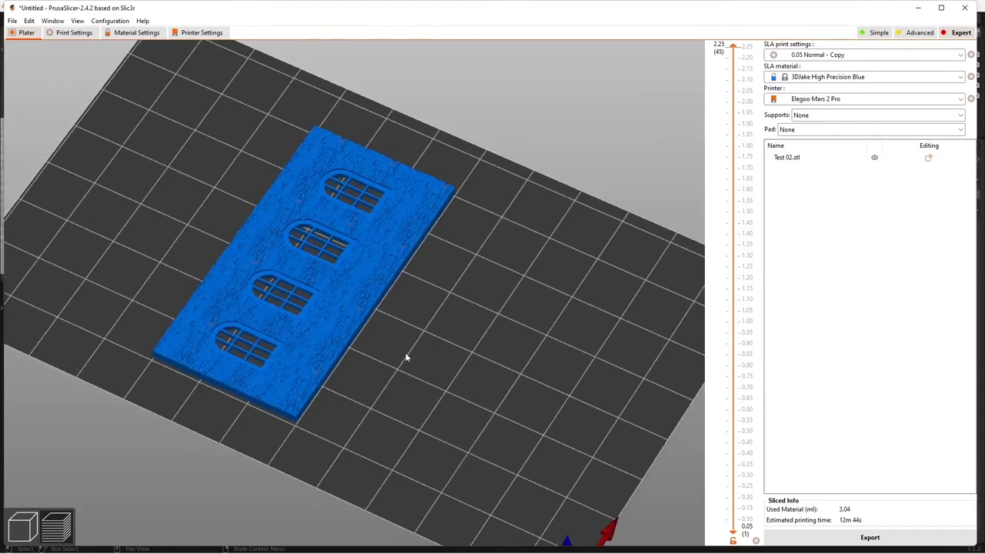
- Switch to Blender to view the wall and its geometry nodes setup
mouse_move(644, 548)
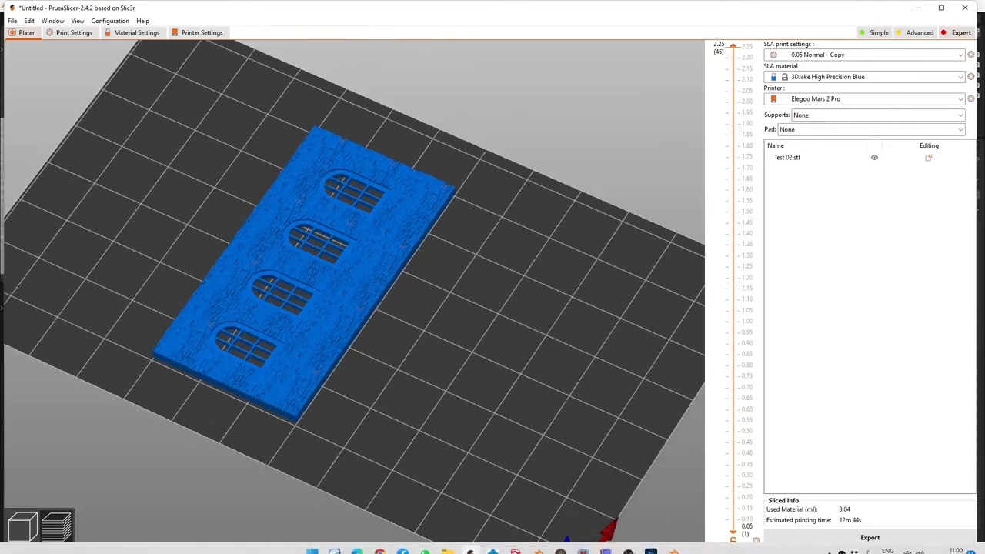
mouse_move(673, 542)
left_click(620, 492)
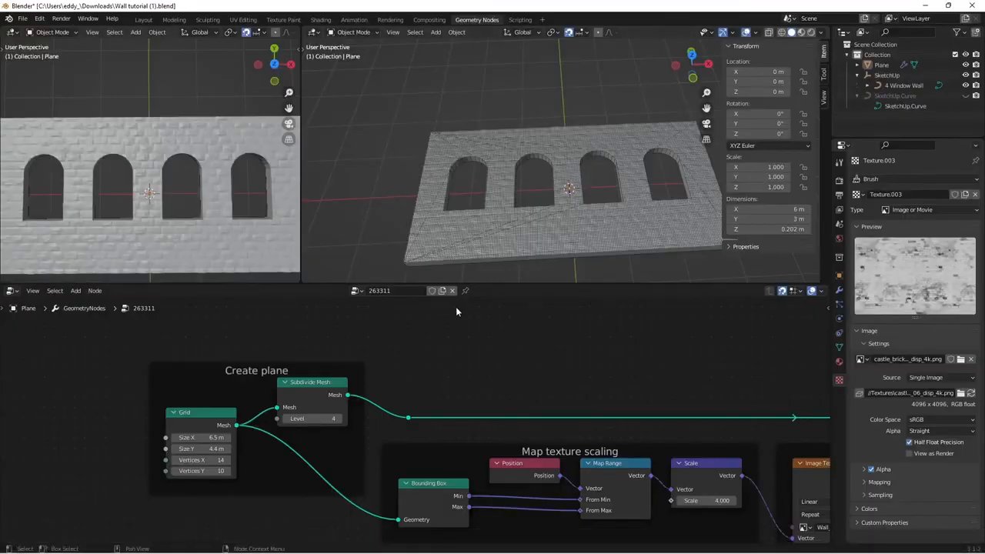
- Switch to SketchUp and select the wall group with the four empty arched openings
mouse_move(672, 546)
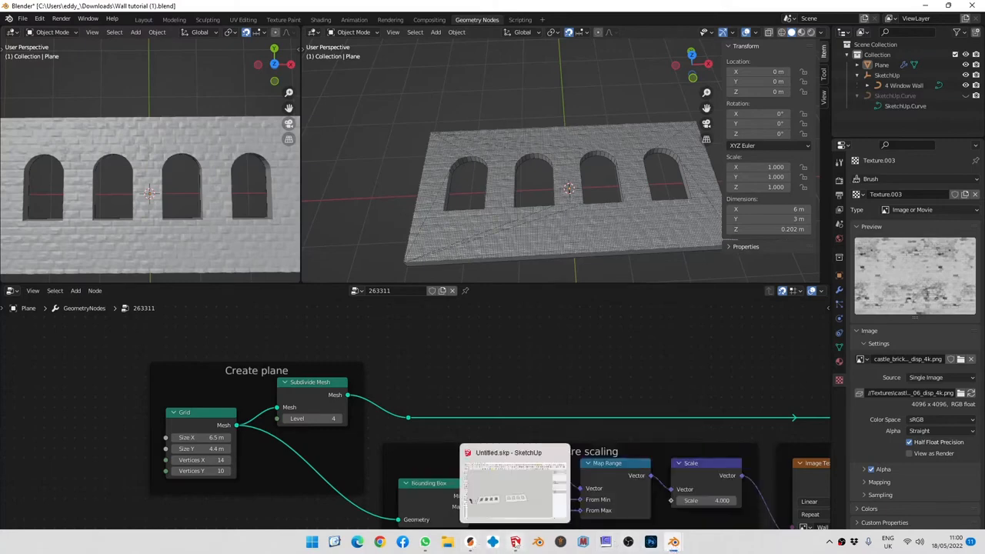
left_click(515, 543)
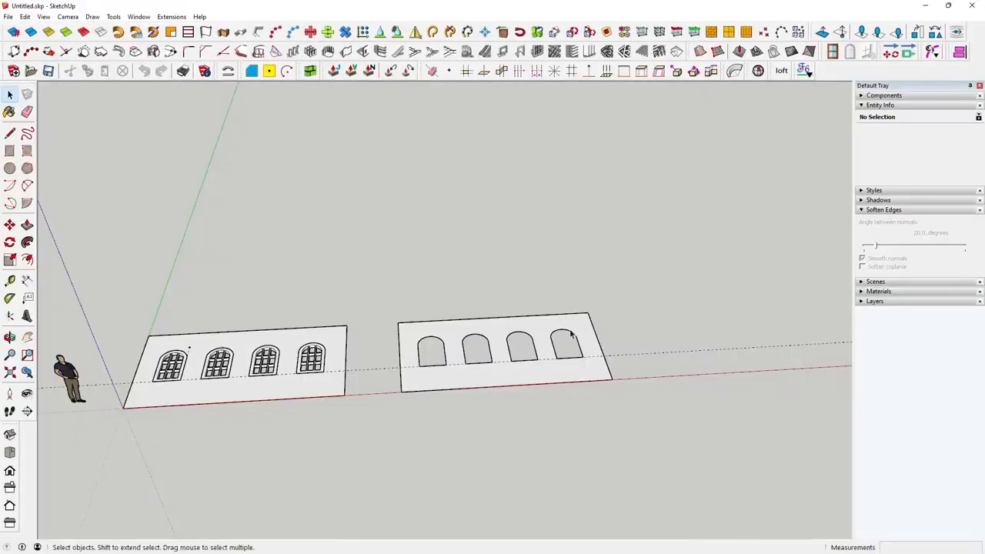
middle_click_drag(383, 426, 369, 449)
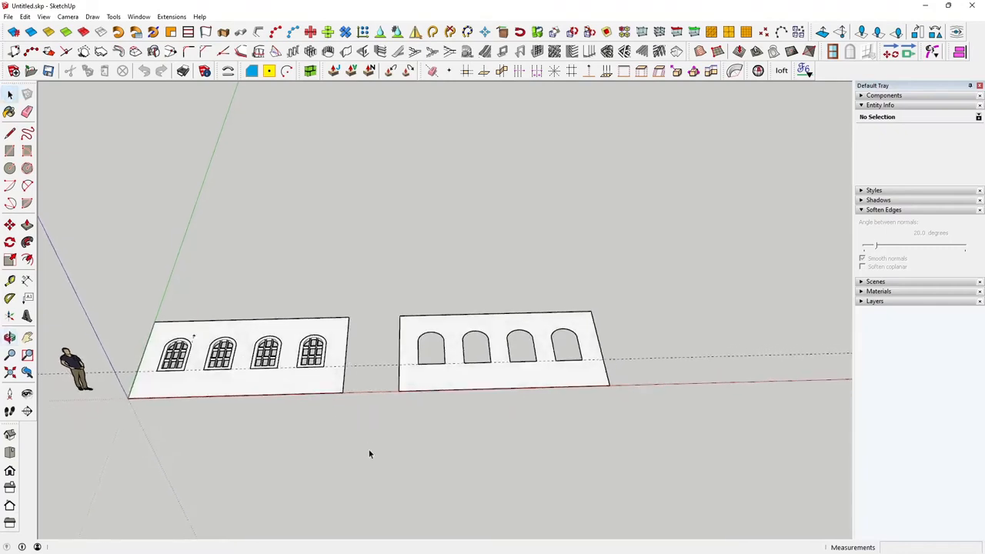
left_click(430, 384)
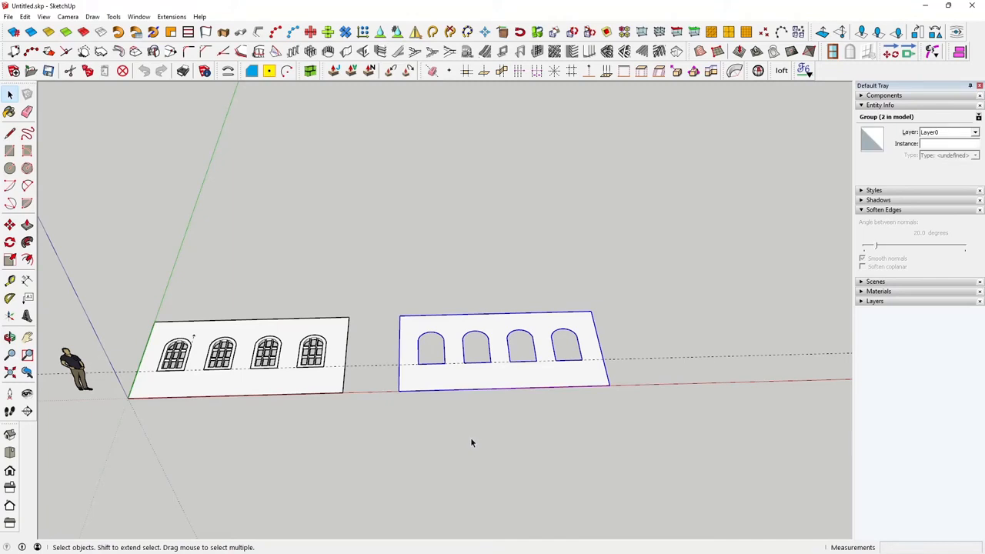
- Examine the wall with paned windows and the wall with empty arched openings from several angles
middle_click_drag(472, 442, 460, 446)
scroll(270, 432, "up", 2)
middle_click_drag(272, 429, 484, 307)
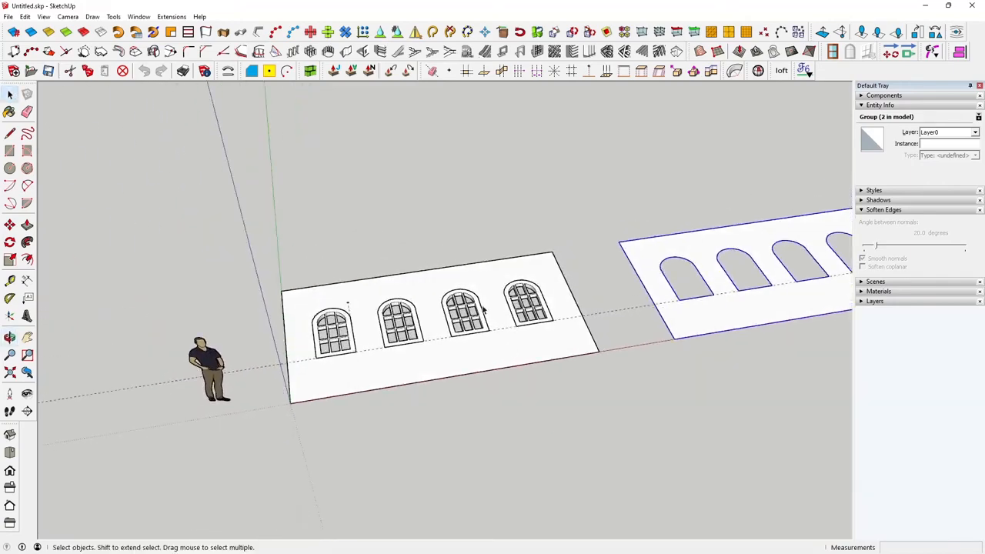
middle_click_drag(469, 377, 366, 414)
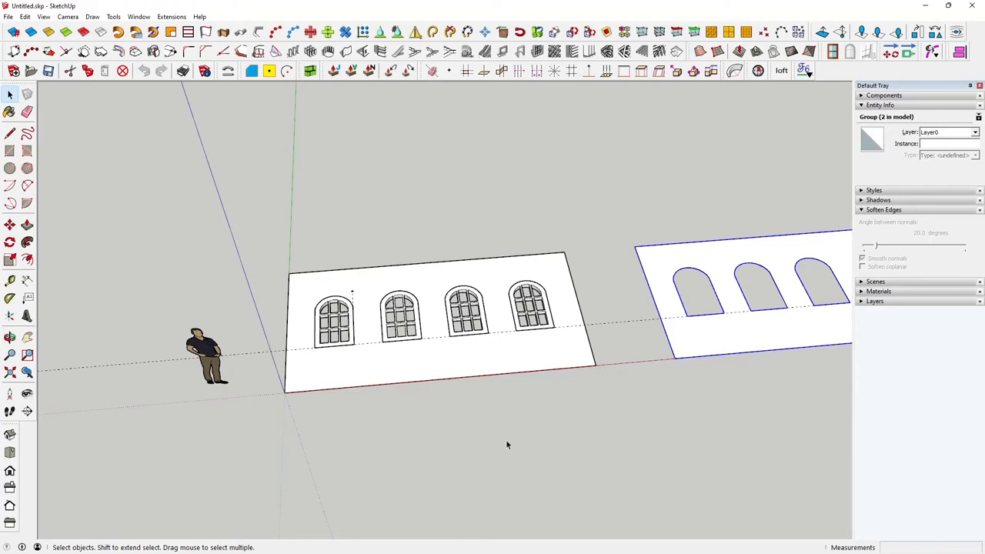
scroll(506, 444, "down", 1)
middle_click_drag(701, 419, 411, 406)
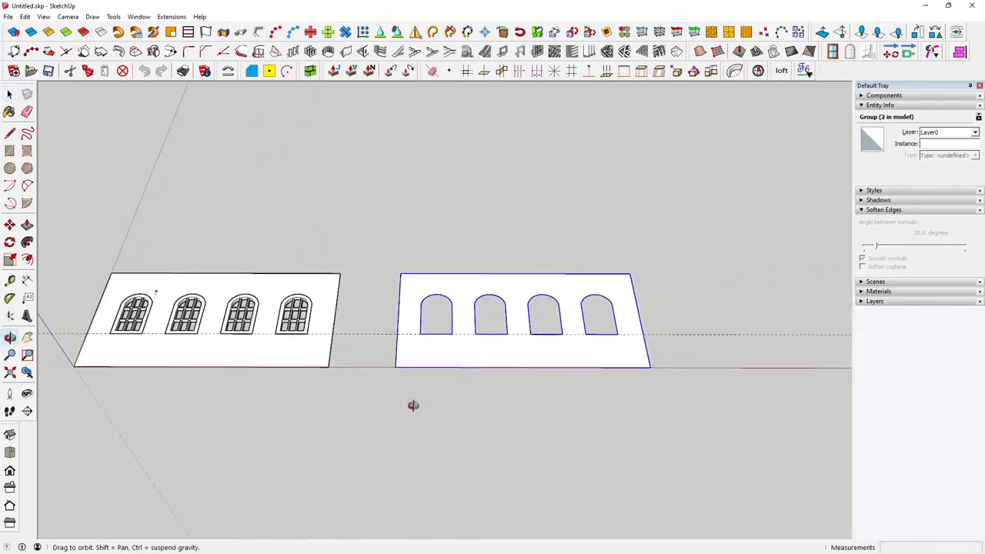
scroll(473, 411, "up", 1)
scroll(473, 410, "up", 1)
scroll(472, 410, "down", 1)
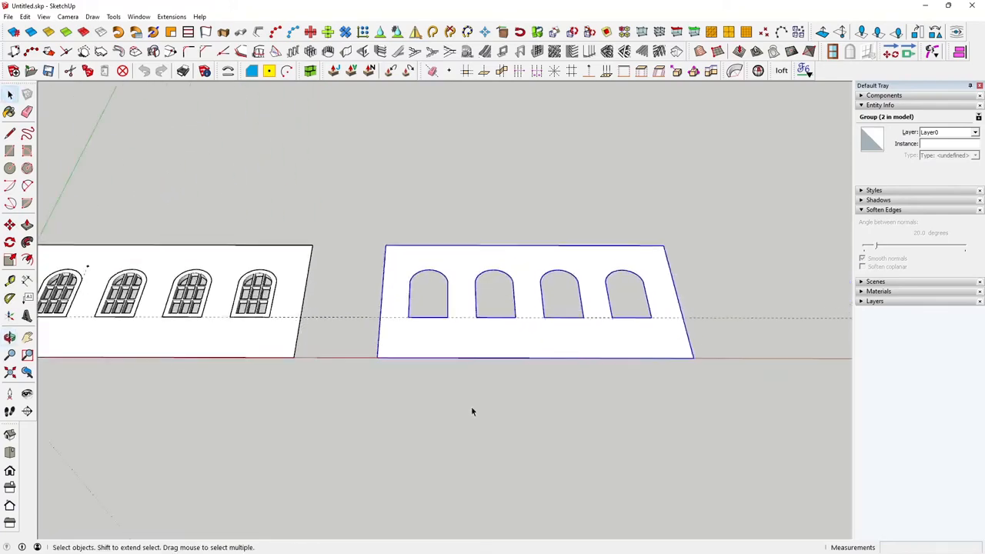
left_click(597, 418)
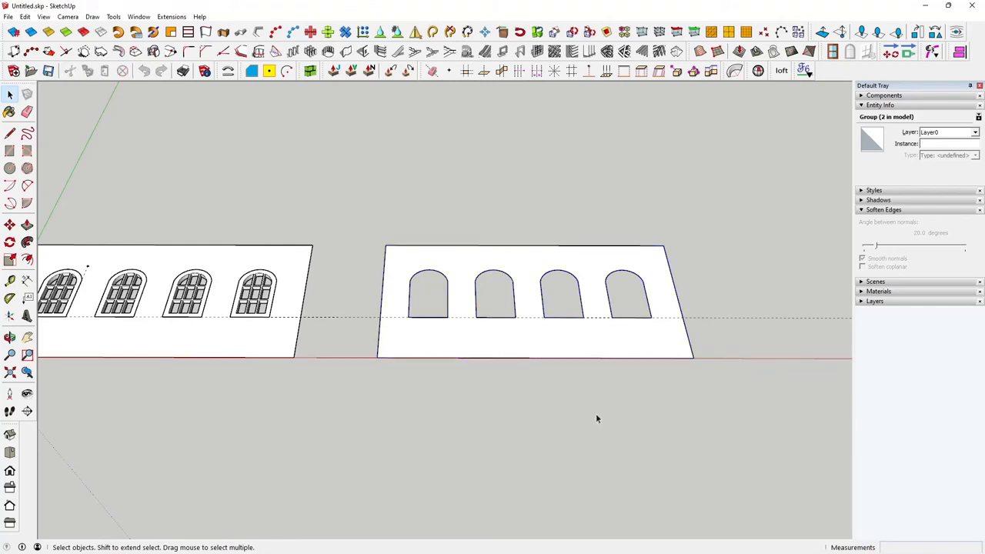
double_click(542, 340)
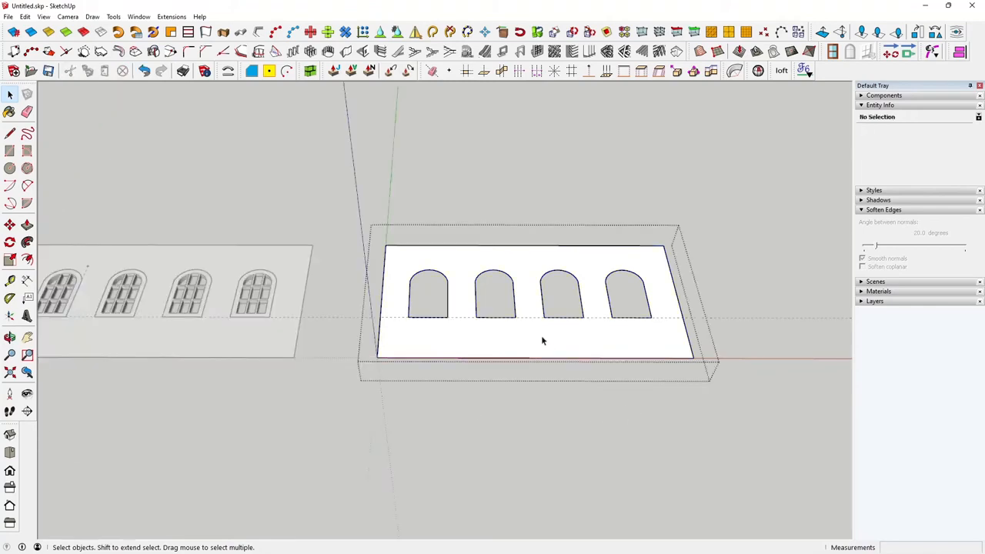
left_click(541, 340)
scroll(542, 341, "down", 1)
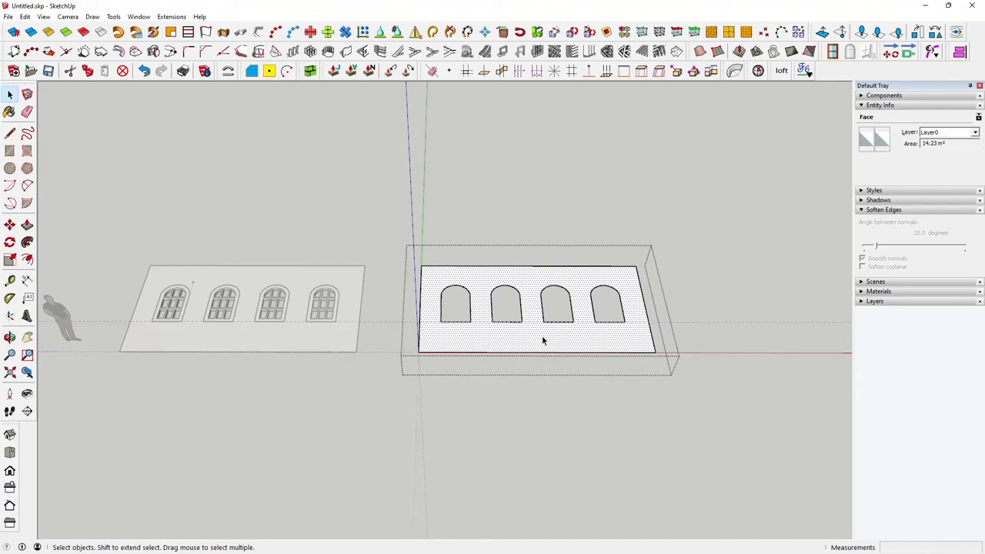
scroll(542, 341, "up", 1)
left_click(614, 427)
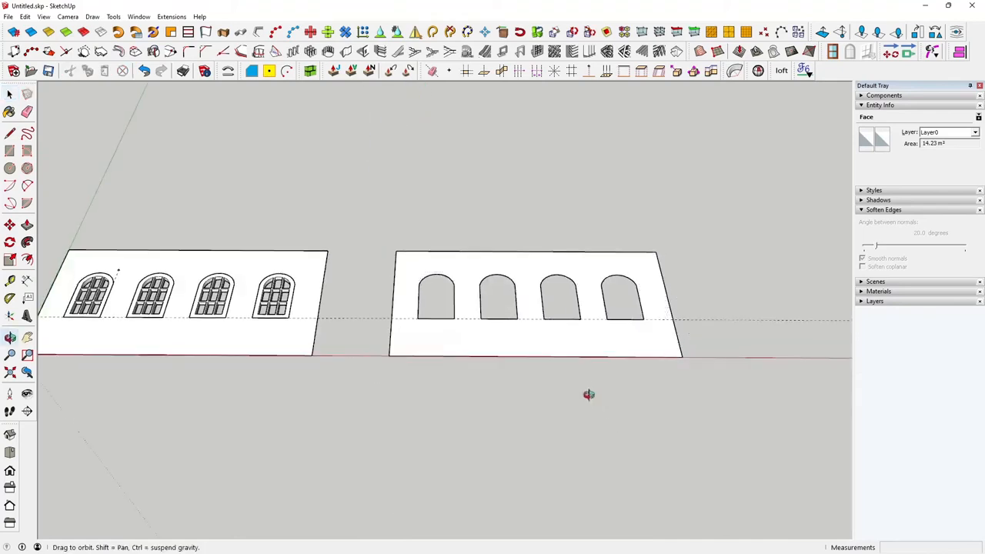
middle_click_drag(587, 395, 589, 342)
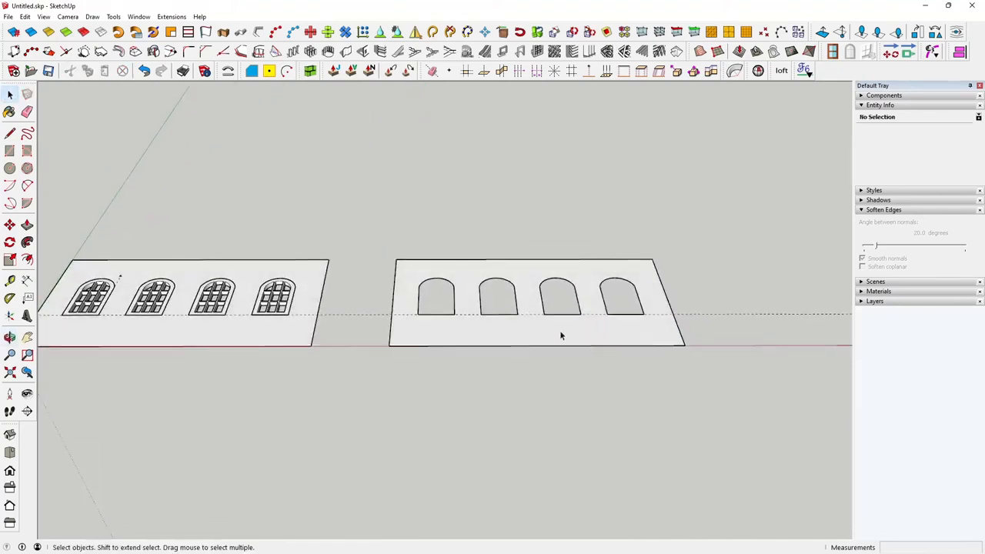
- Inside the group of the wall with empty arched openings, push/pull its face to a thickness of about 0.06 m
scroll(561, 333, "up", 3)
scroll(561, 336, "up", 1)
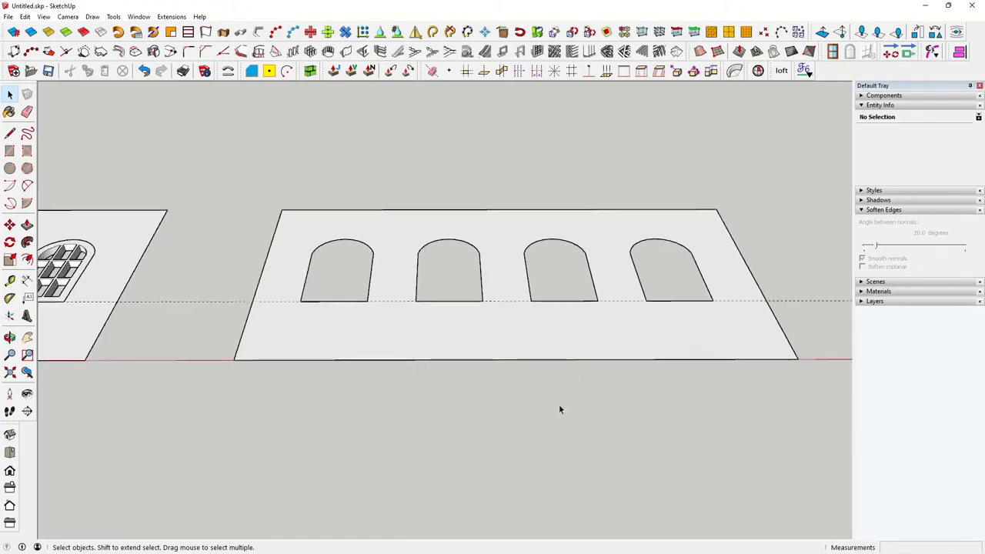
double_click(522, 334)
left_click(531, 334)
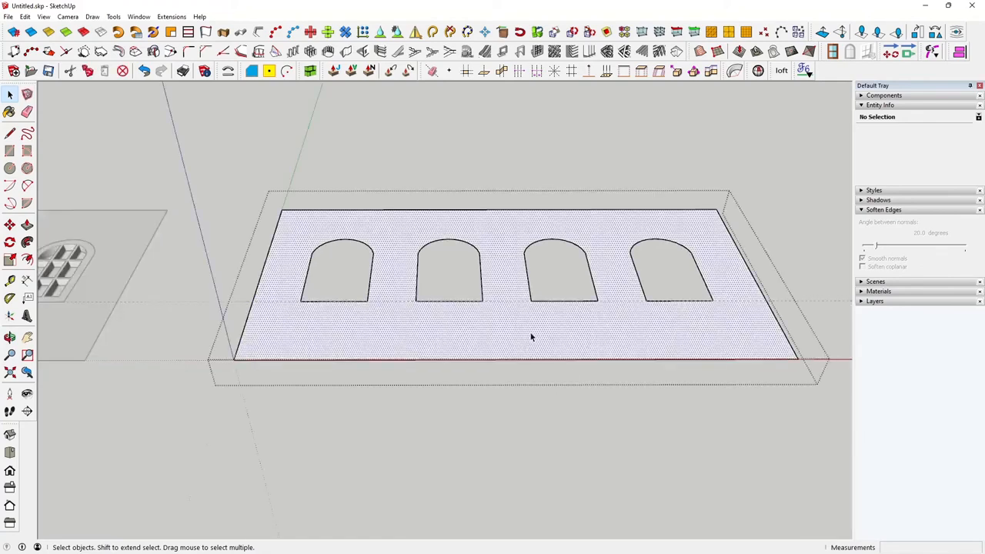
left_click(27, 225)
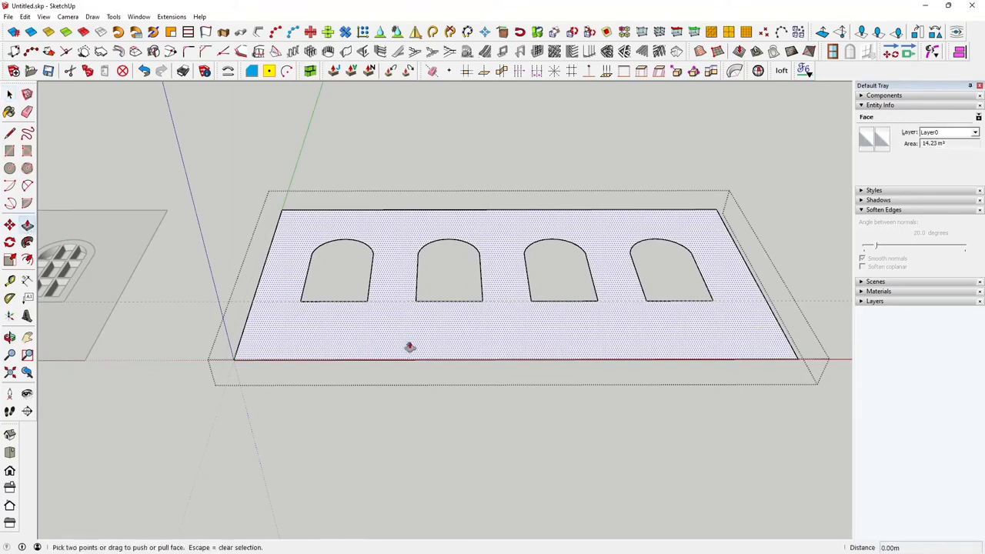
left_click_drag(409, 337, 411, 320)
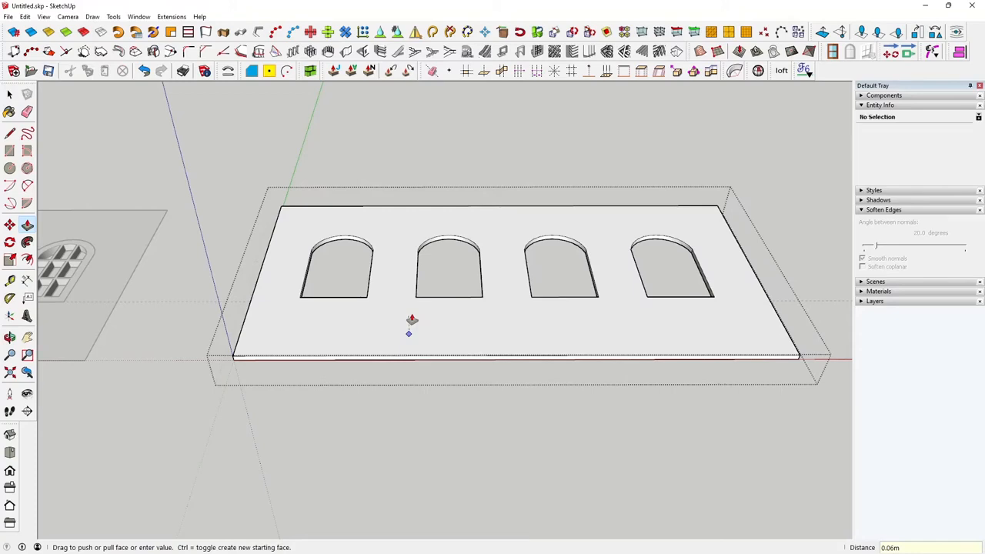
middle_click_drag(487, 417, 482, 432)
- Copy the extruded wall's front face and paste it in place outside the group
left_click(10, 94)
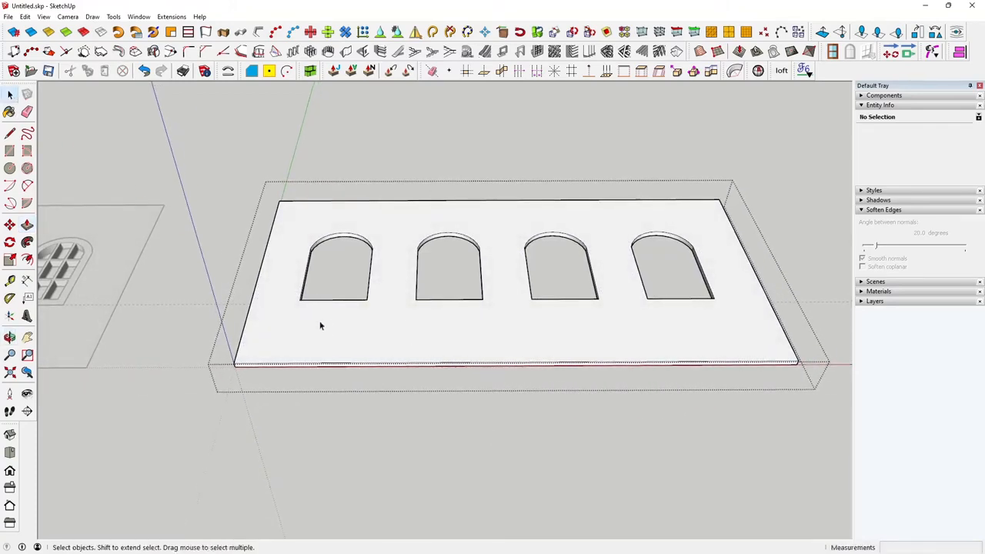
left_click(322, 328)
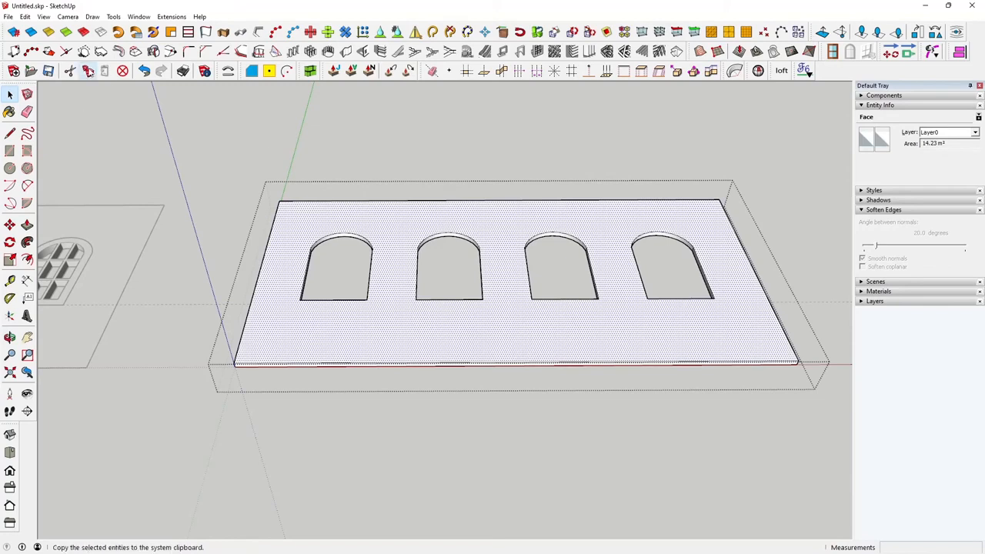
left_click(239, 151)
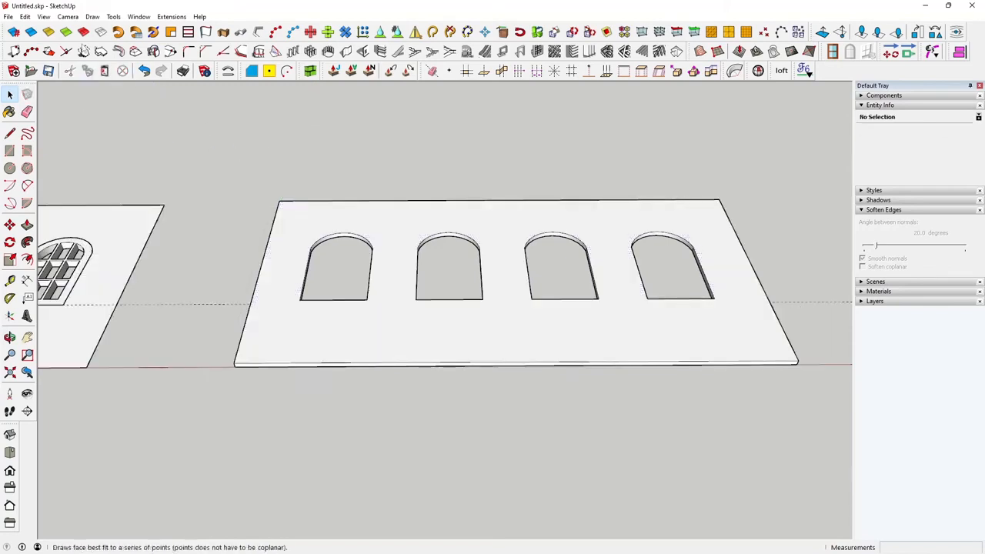
left_click(23, 17)
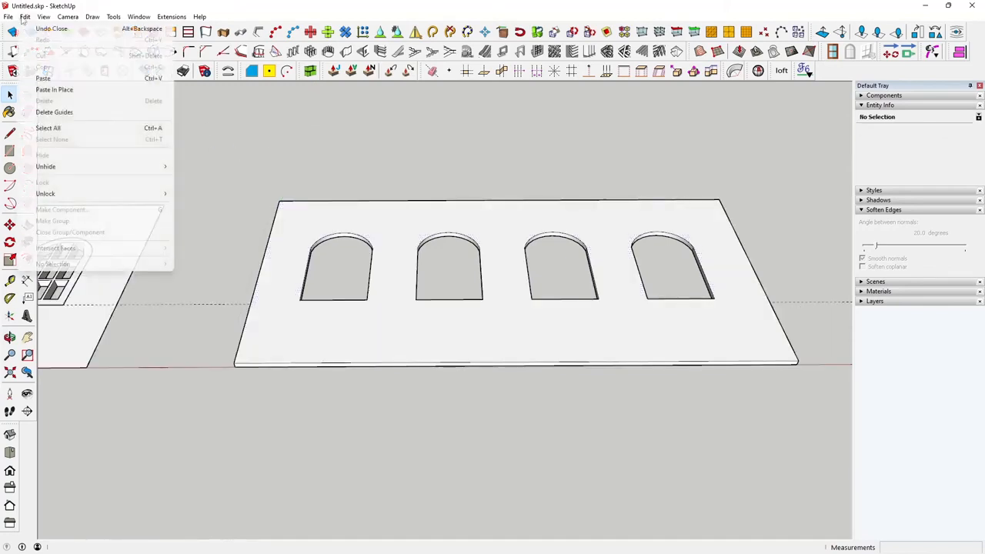
left_click(69, 90)
left_click(498, 400)
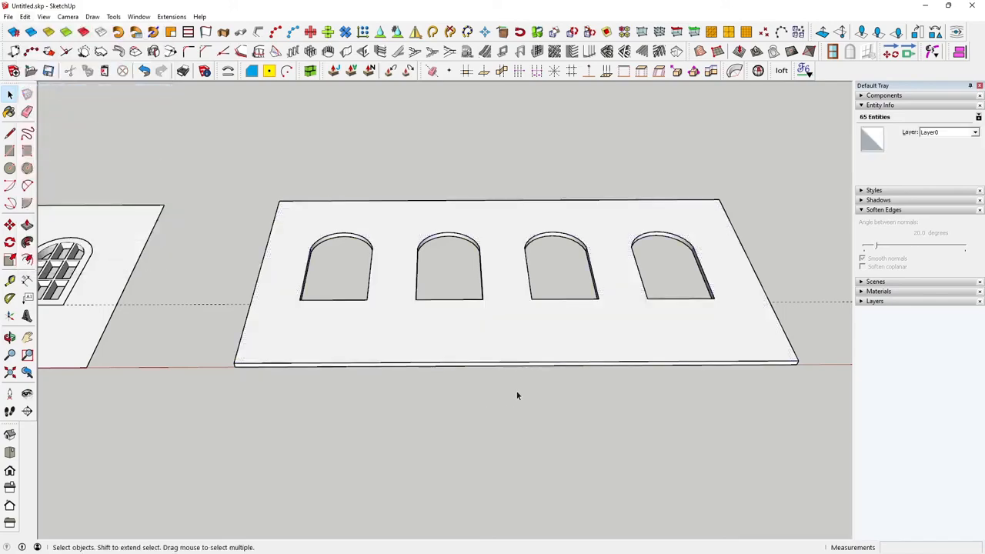
- Check that the pasted front face and the extruded wall group can be selected separately
middle_click_drag(516, 391, 519, 448)
left_click(514, 365)
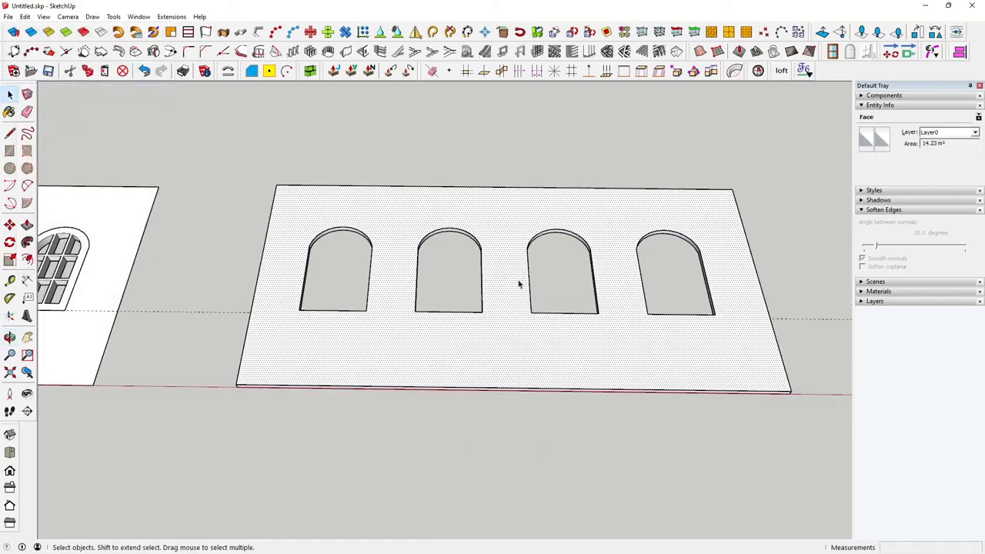
middle_click_drag(591, 405, 570, 349)
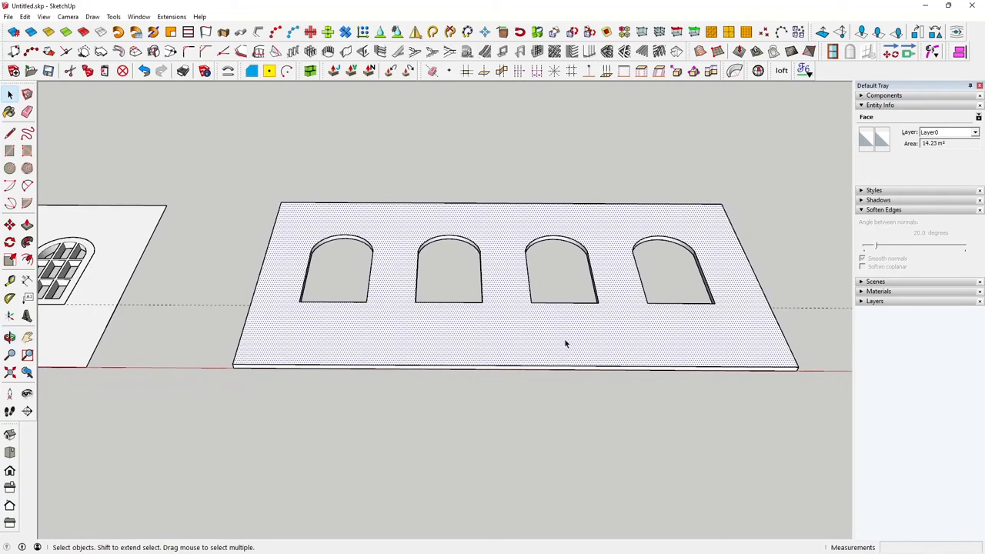
left_click(602, 372)
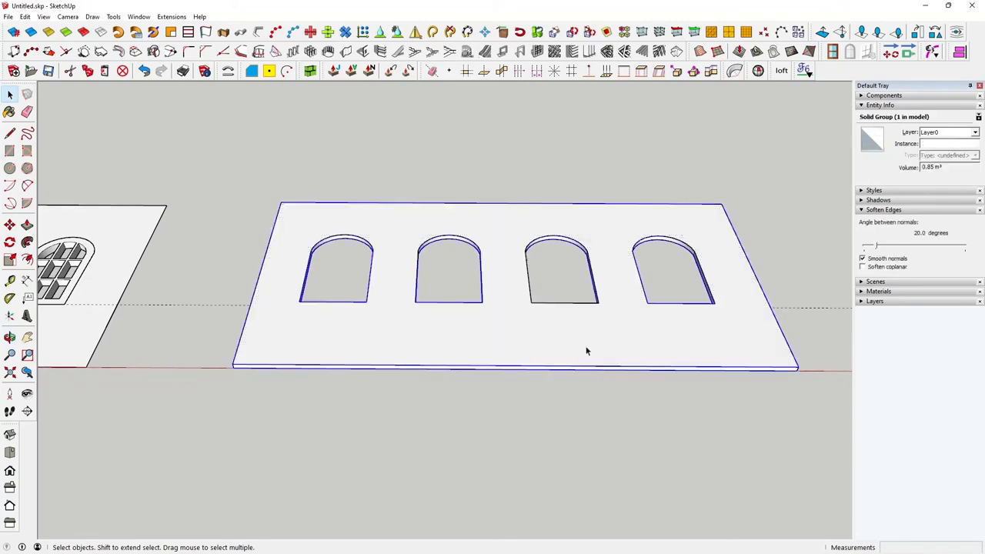
- Try generating Oob bricks on the pasted front face with the 001 Bricks Linka preset, and cancel the operation
left_click(539, 333)
middle_click_drag(521, 336, 569, 375)
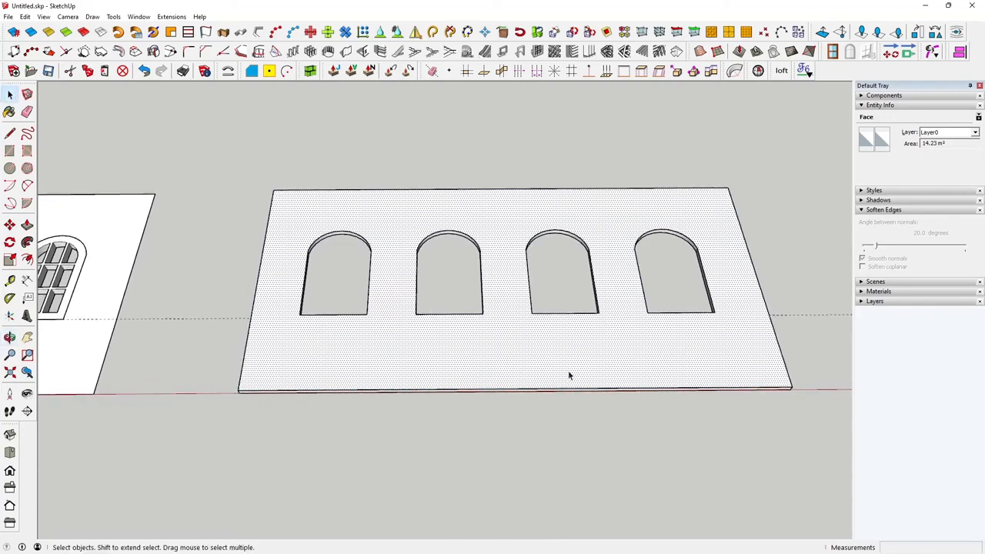
left_click(310, 70)
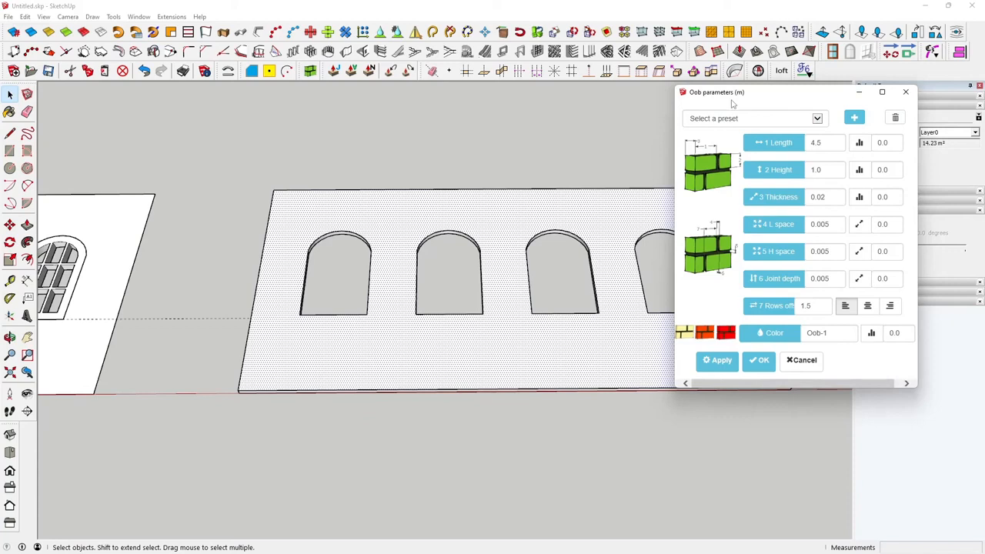
left_click_drag(765, 93, 815, 45)
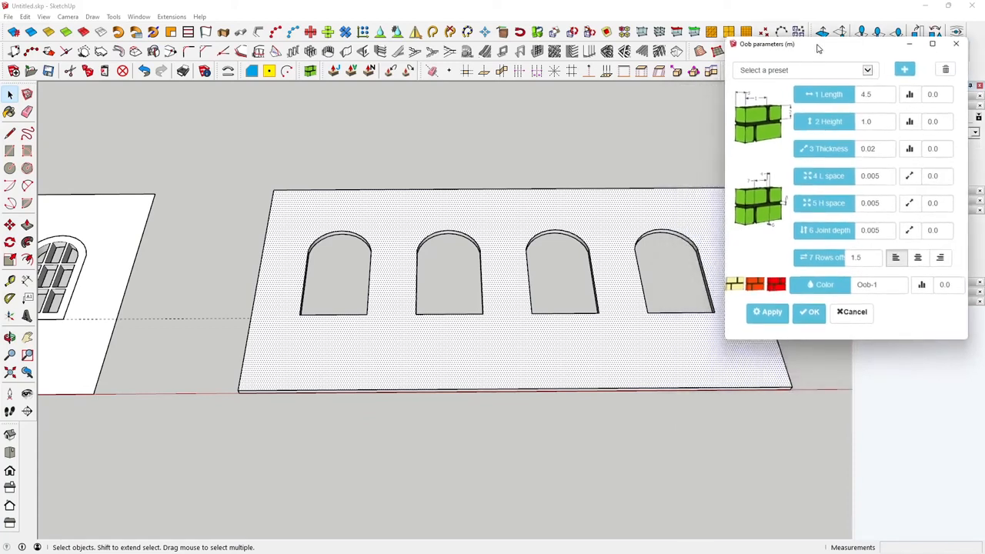
middle_click_drag(634, 151, 484, 150, "shift")
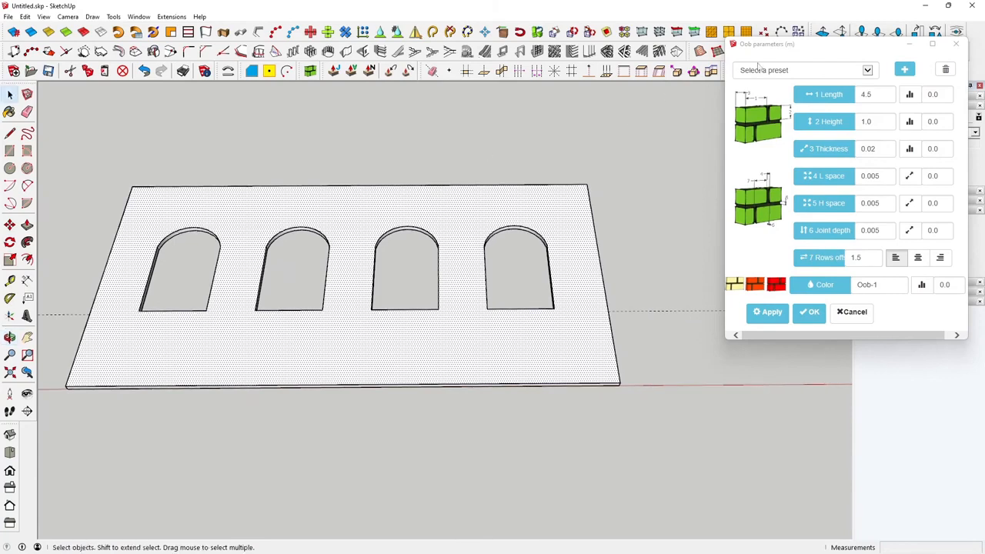
left_click_drag(818, 46, 760, 97)
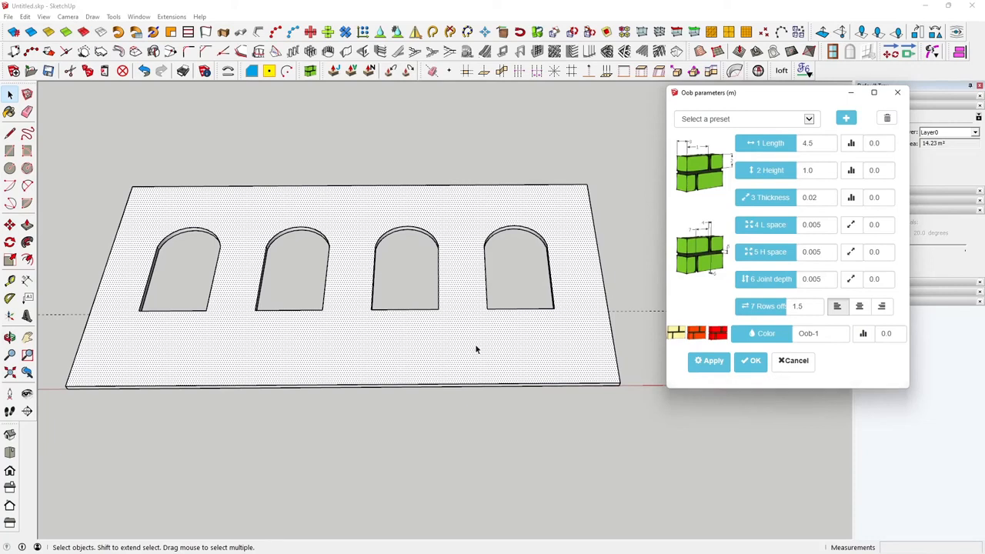
left_click(500, 343)
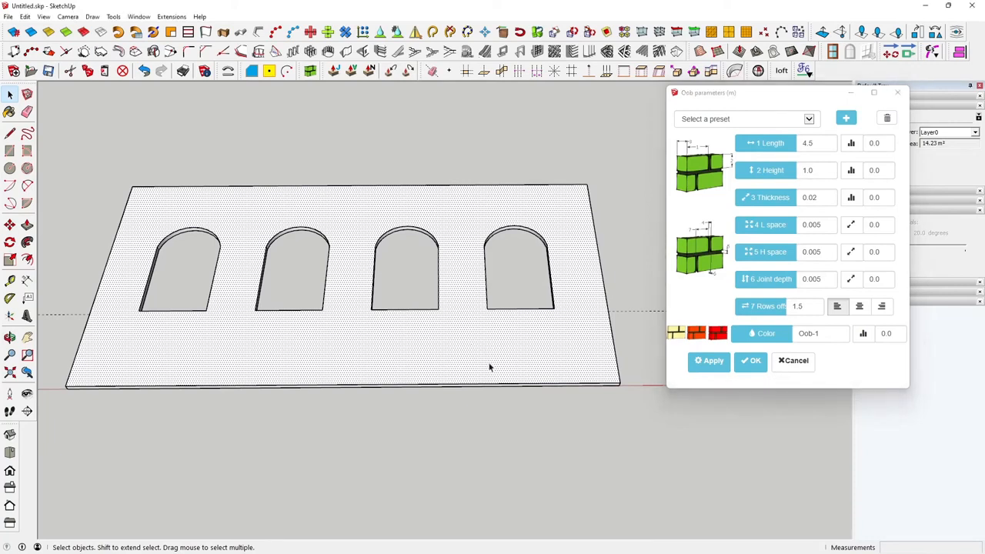
mouse_move(482, 327)
middle_mouse_down()
mouse_move(532, 387)
mouse_move(527, 418)
middle_mouse_up()
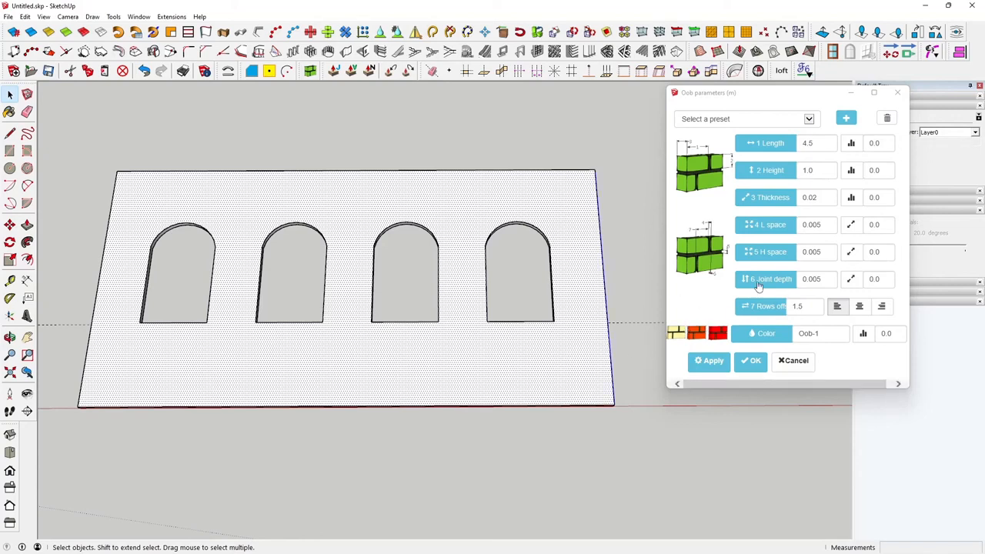
left_click(808, 118)
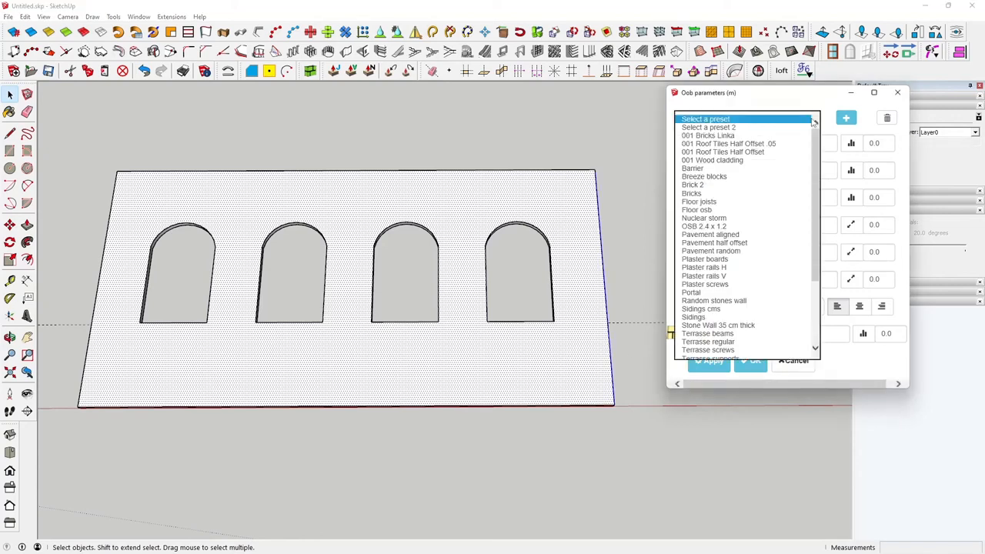
left_click(766, 136)
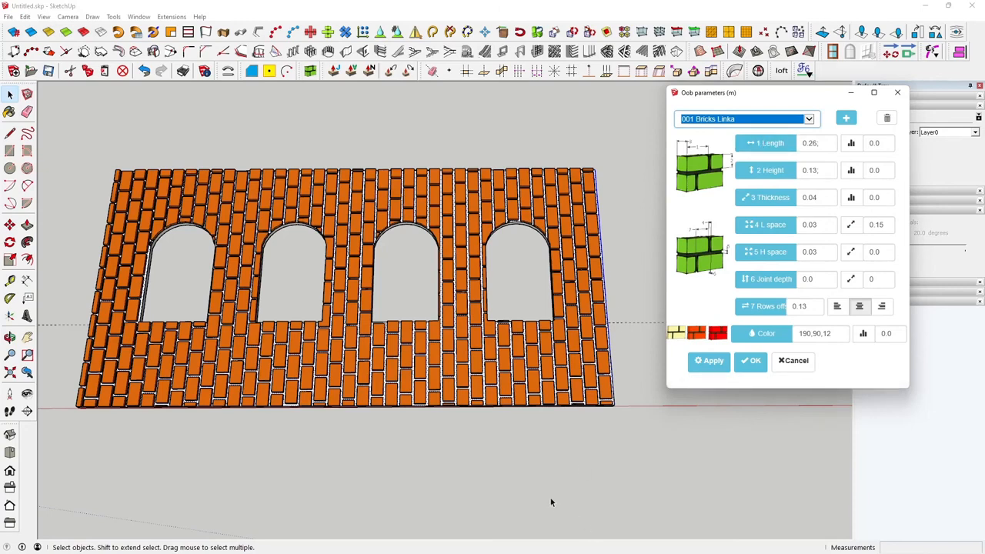
left_click(801, 362)
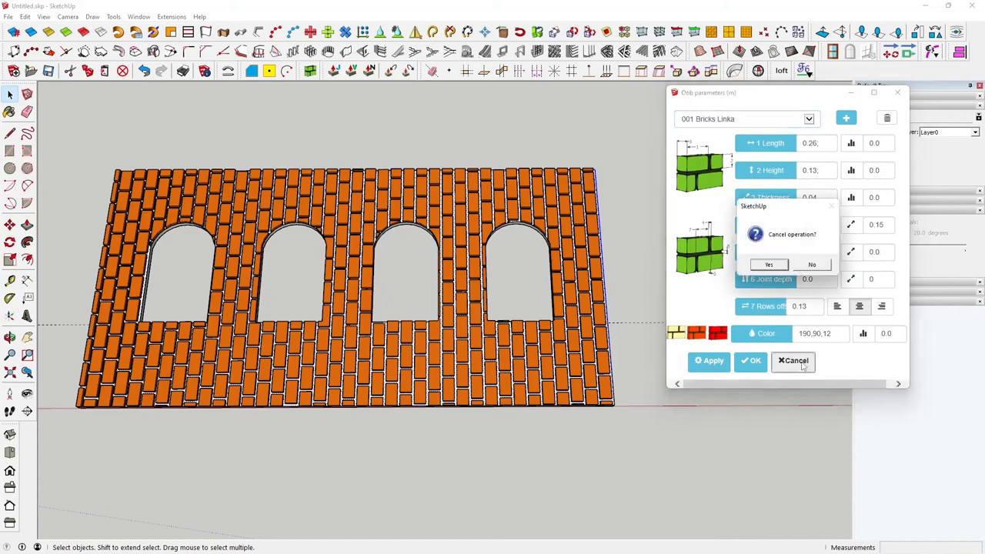
left_click(769, 264)
- Select the pasted front face with its bottom edge and generate Oob bricks using the 001 Bricks Linka preset
left_click(583, 371)
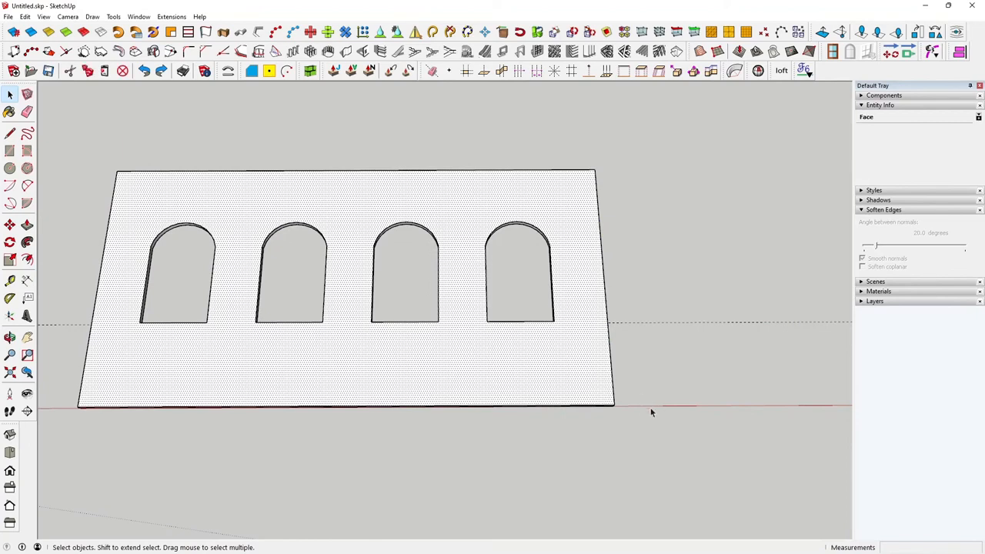
left_click(582, 406, "shift")
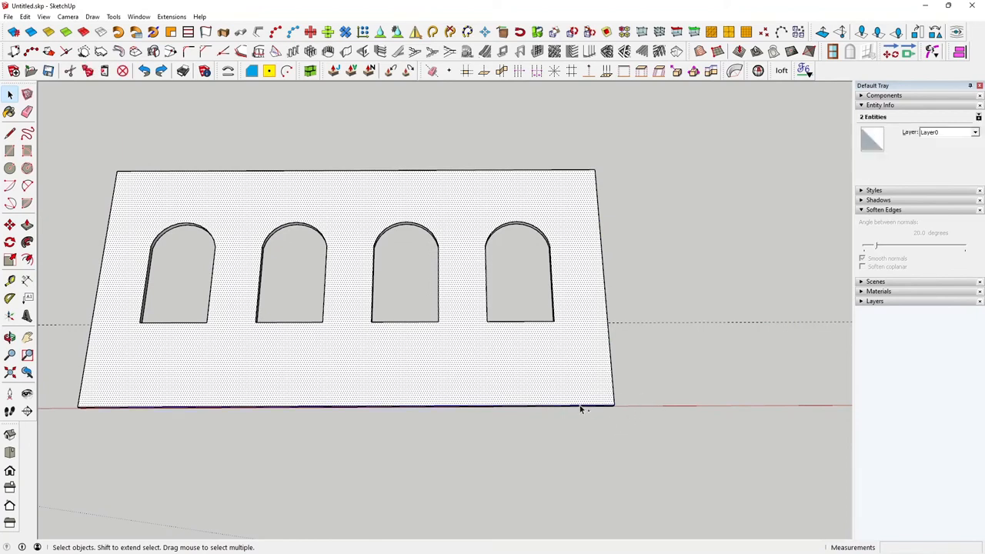
left_click(310, 71)
left_click(813, 120)
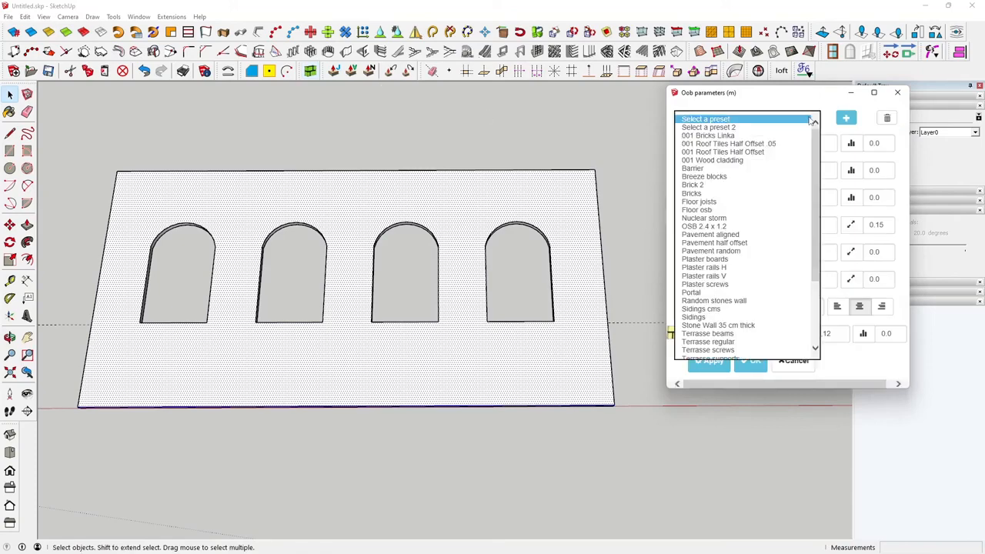
left_click(793, 136)
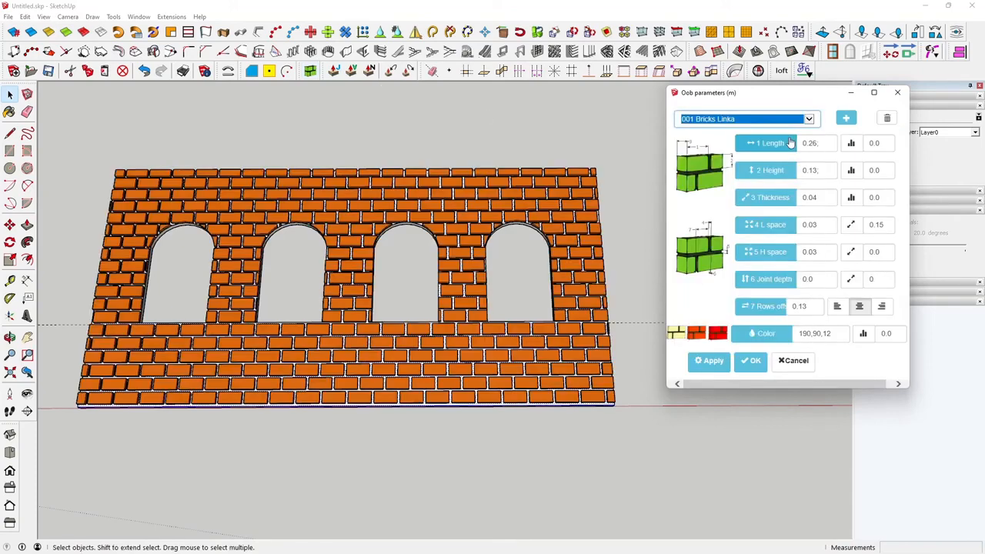
- Try a random factor of 1 on the brick length and check the resulting pattern around the arched openings
middle_click_drag(618, 299, 646, 326)
scroll(549, 332, "up", 8)
scroll(646, 334, "down", 6)
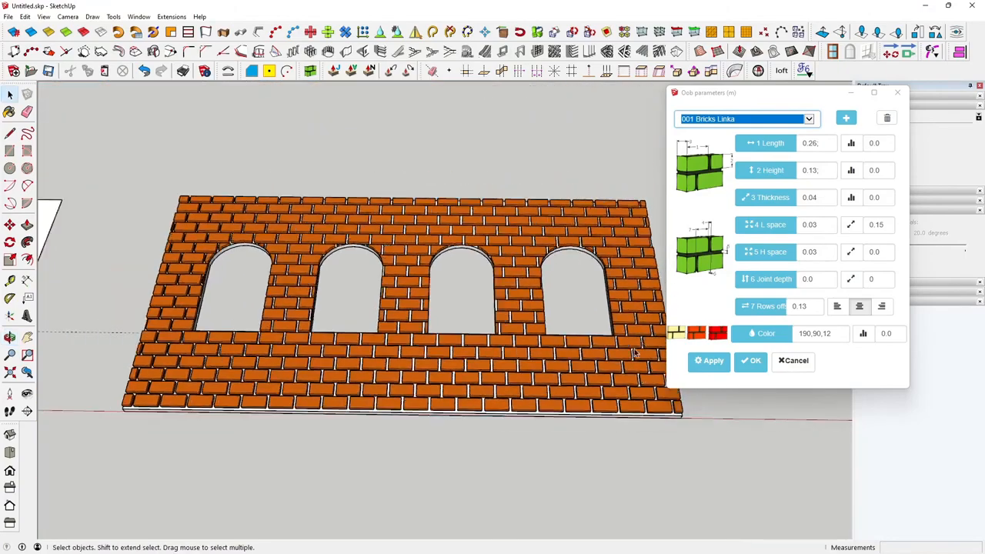
middle_click_drag(622, 408, 482, 361)
scroll(484, 362, "up", 3)
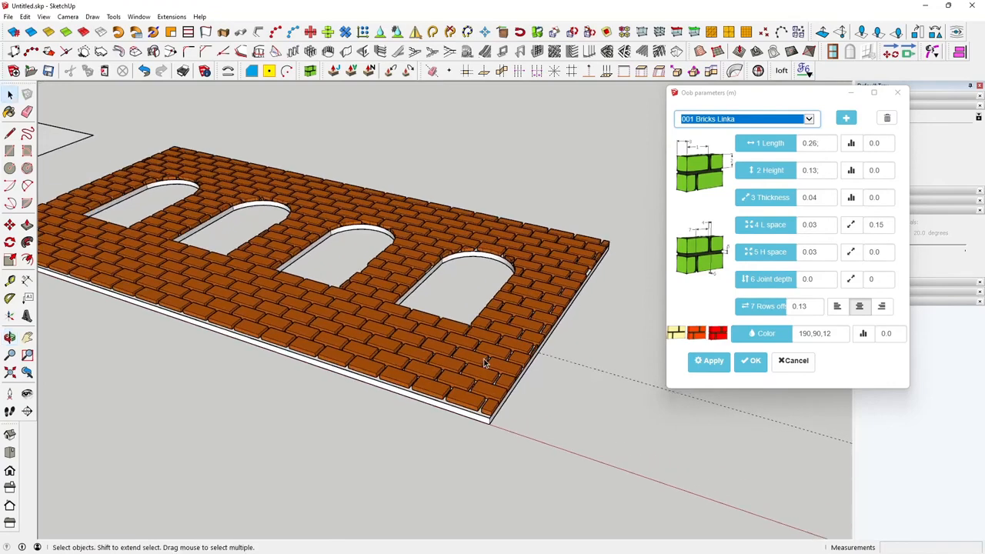
middle_click_drag(597, 337, 588, 365)
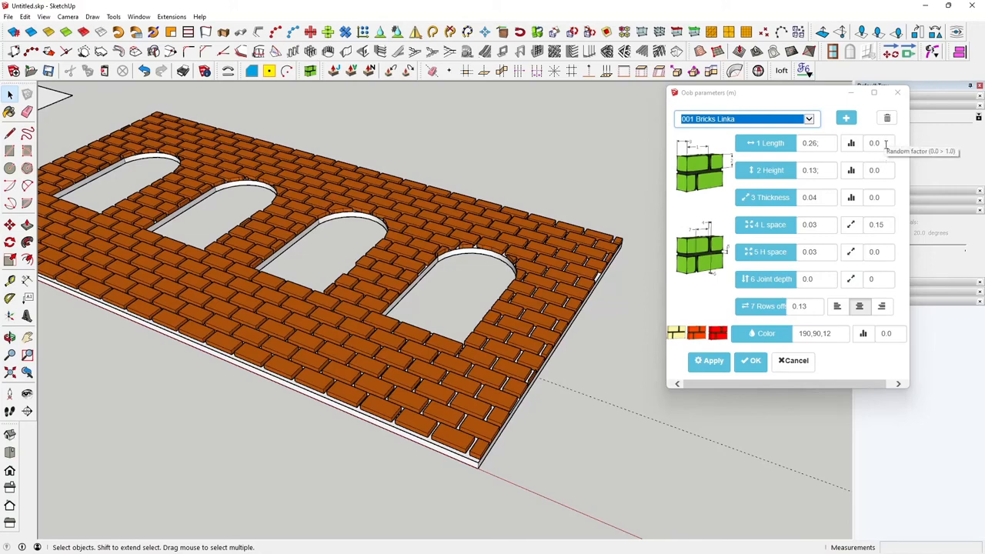
left_click_drag(806, 92, 788, 80)
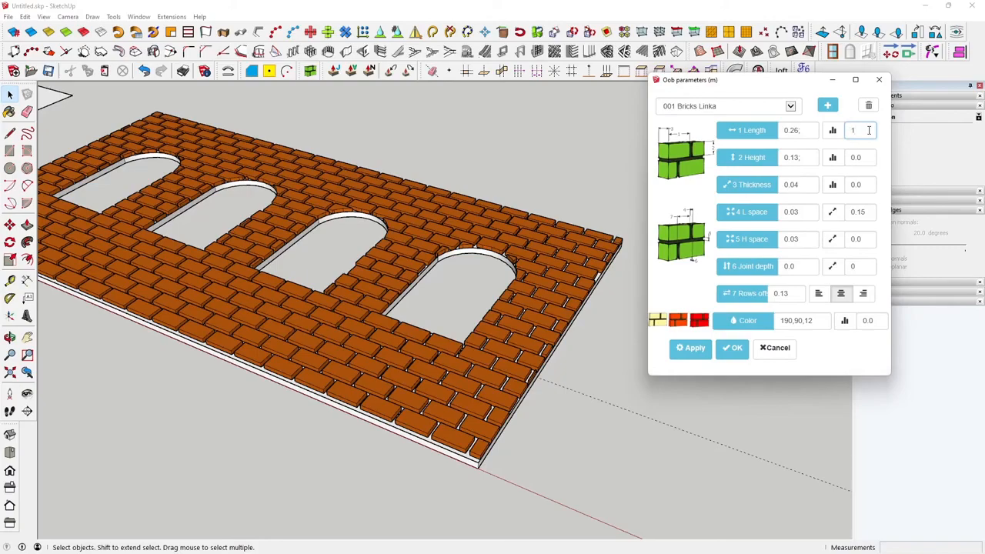
key("Return")
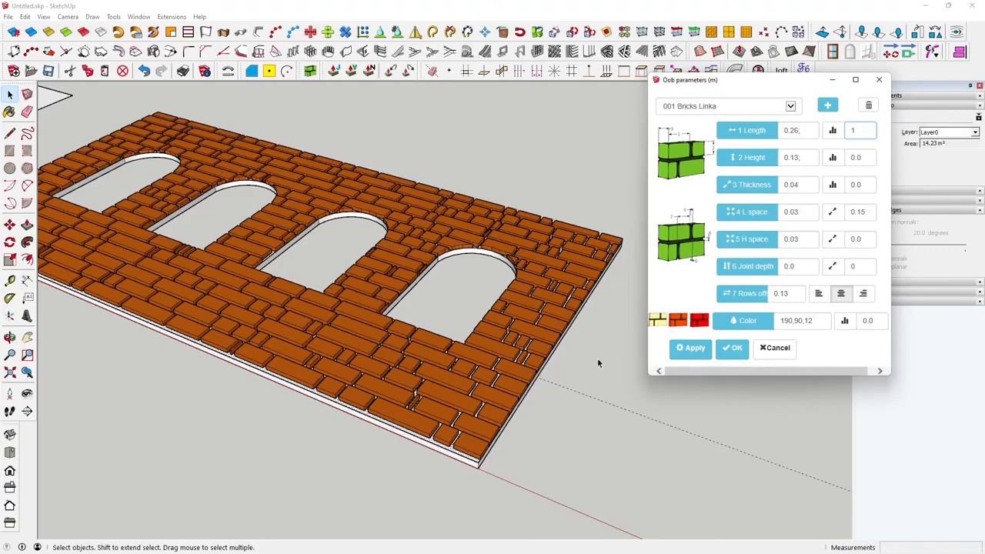
middle_click_drag(597, 357, 660, 444)
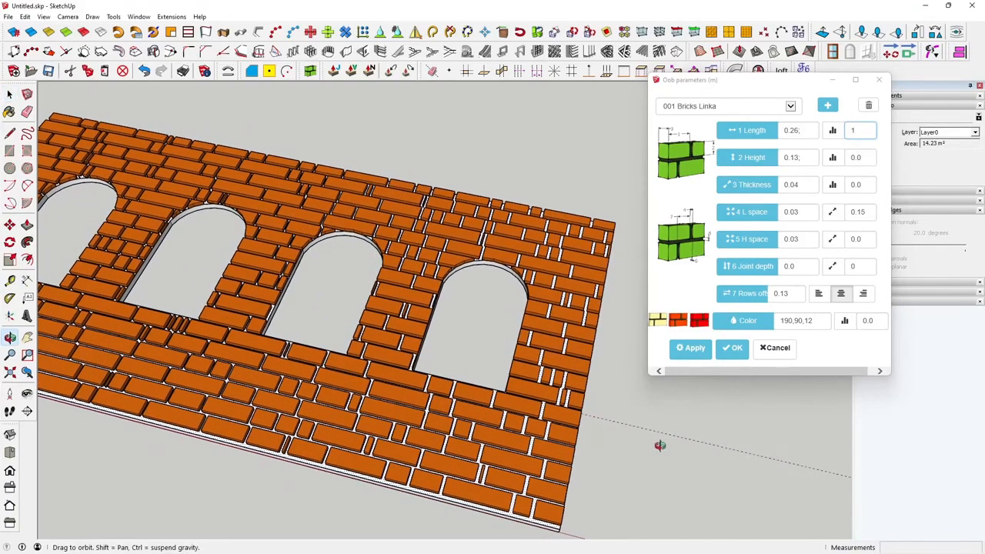
- Set the brick length's random factor back to 0
left_click(844, 133)
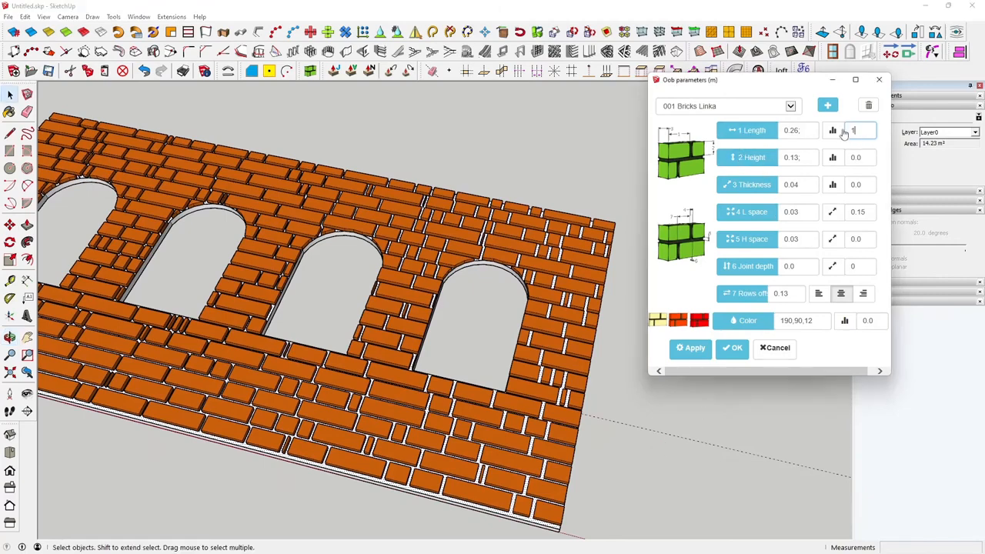
double_click(844, 133)
key("Return")
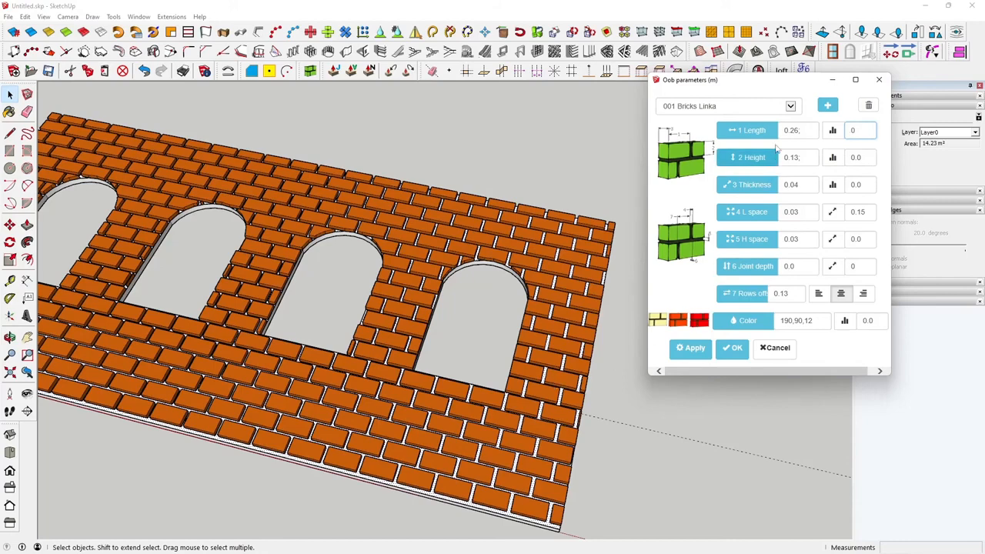
- Try a random factor of 1 on the brick thickness and examine the brick relief up close
double_click(843, 186)
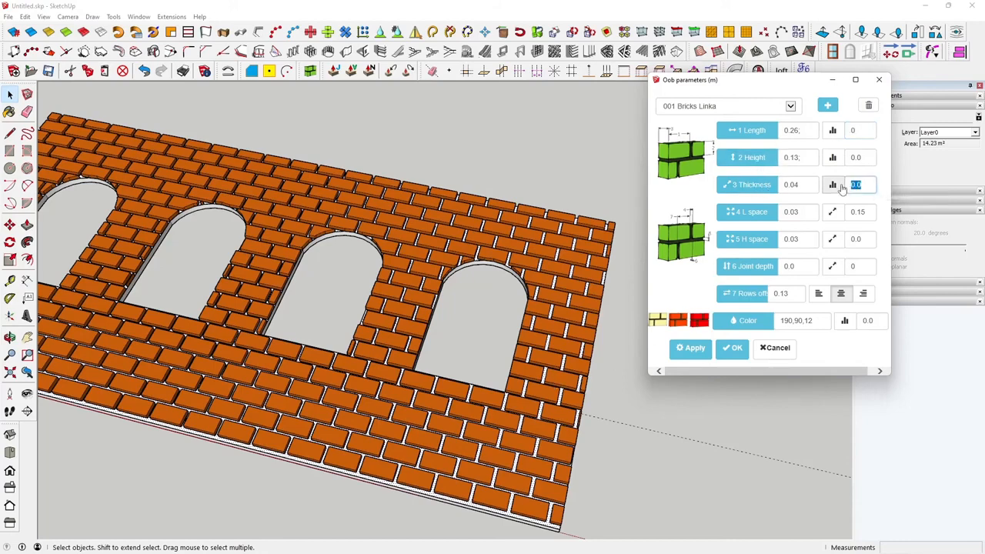
type("1")
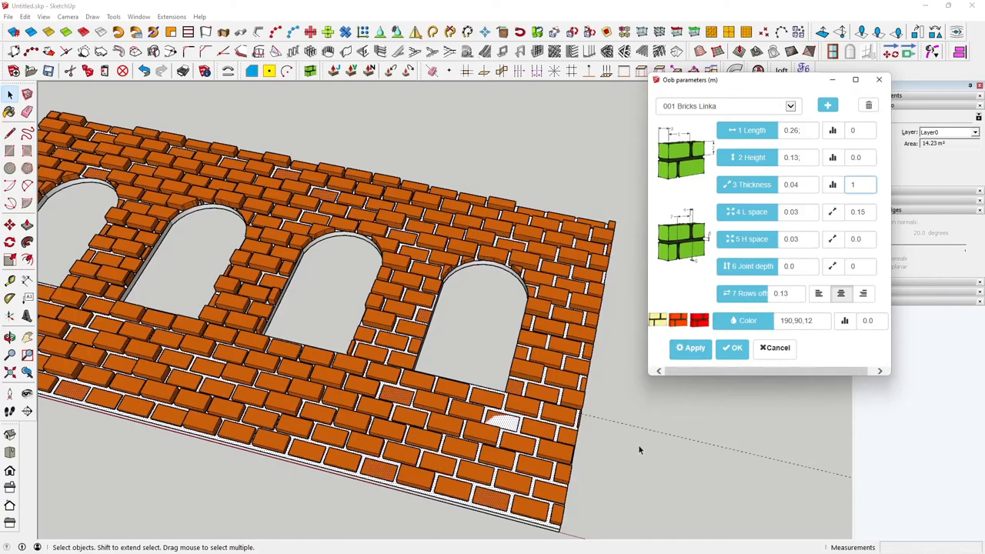
middle_click_drag(642, 449, 607, 402)
scroll(516, 340, "up", 5)
scroll(514, 340, "up", 4)
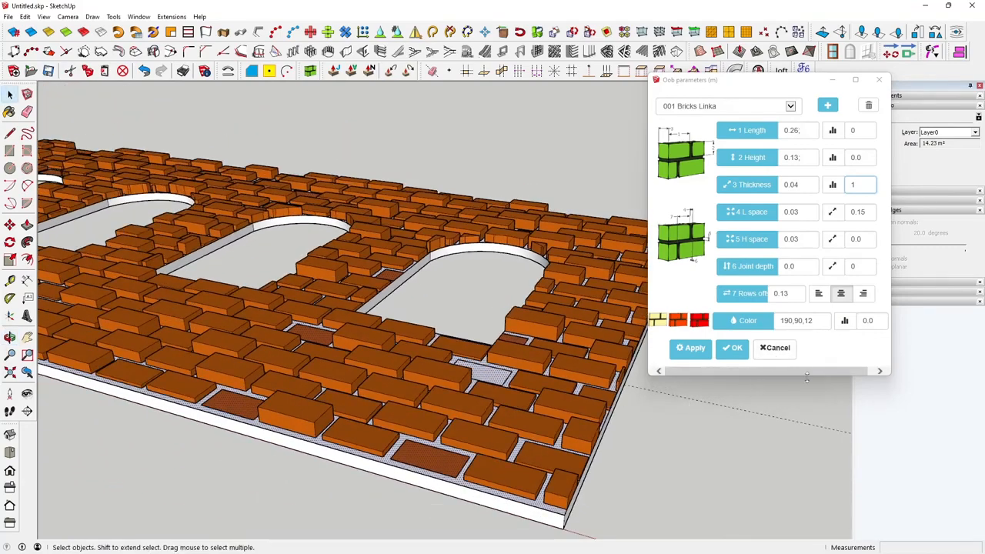
- Set the brick thickness's random factor back to 0 and check the whole brick wall from the front
double_click(863, 184)
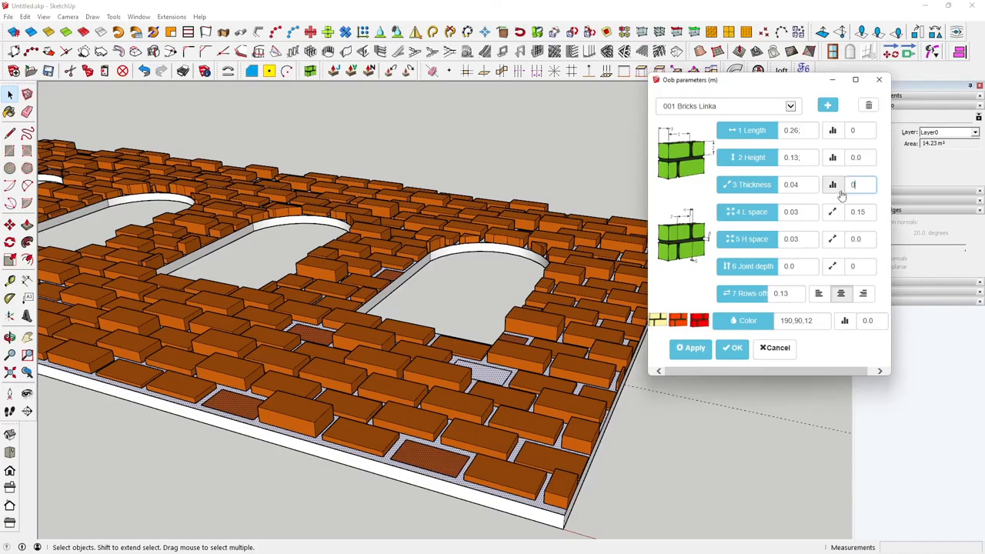
type("0")
key("Return")
middle_click_drag(631, 464, 575, 513)
scroll(576, 513, "down", 5)
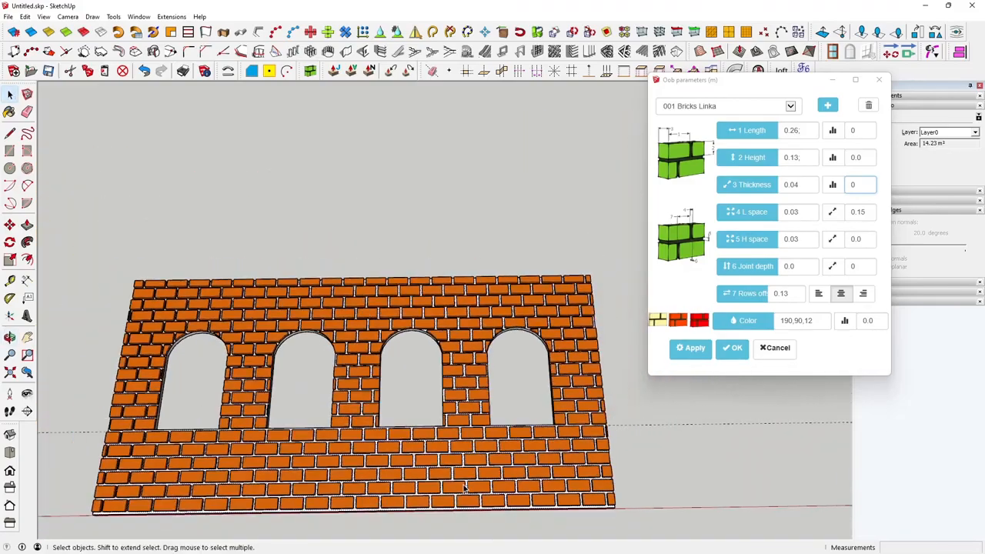
scroll(462, 488, "down", 2)
middle_click_drag(444, 489, 471, 452)
left_click(477, 471)
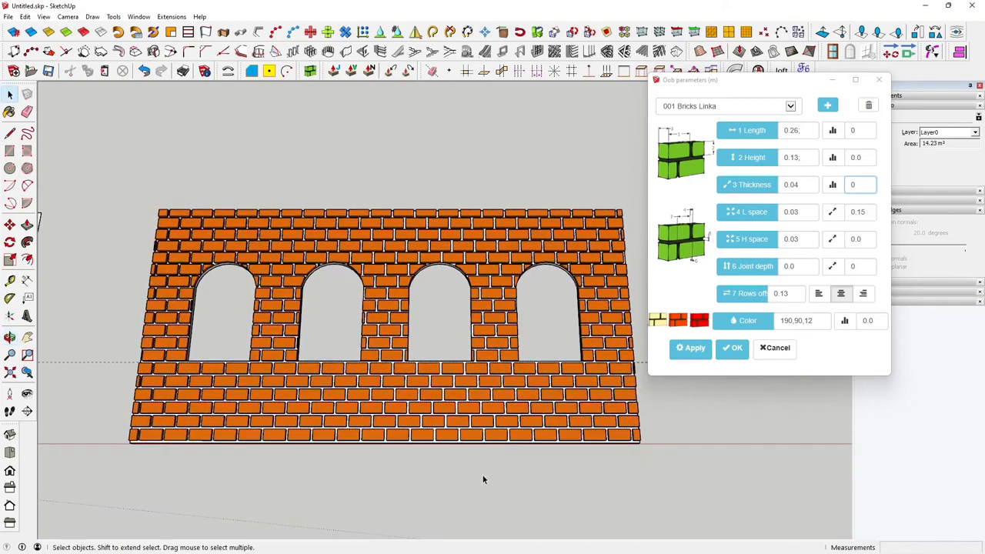